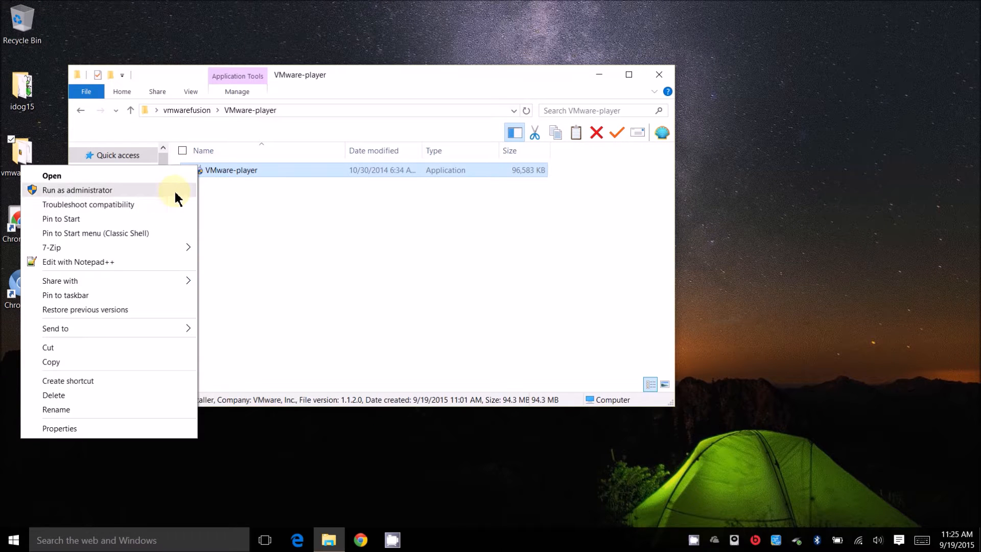
Run the VMware-player installer as administrator, accept the license agreement and keep the default destination folder.
click(175, 191)
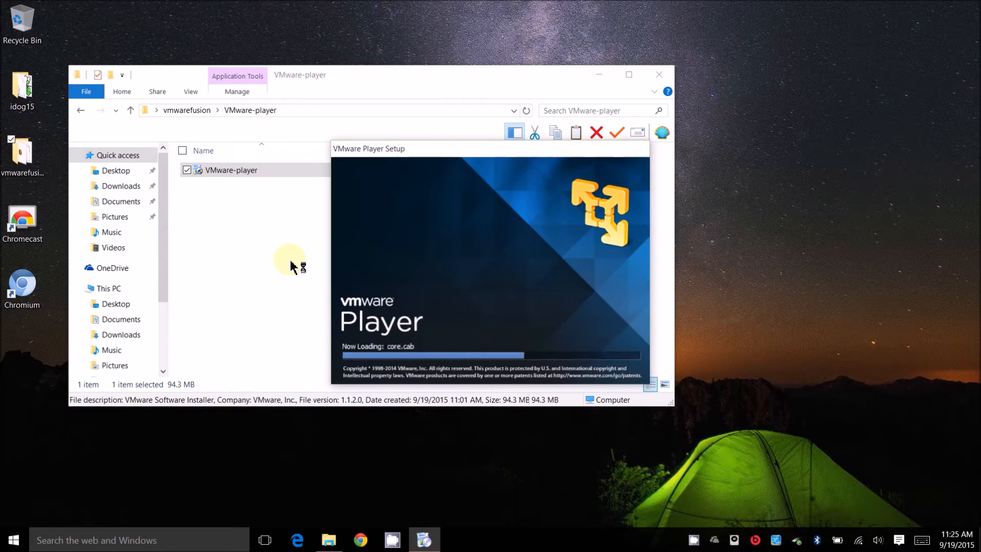
click(565, 377)
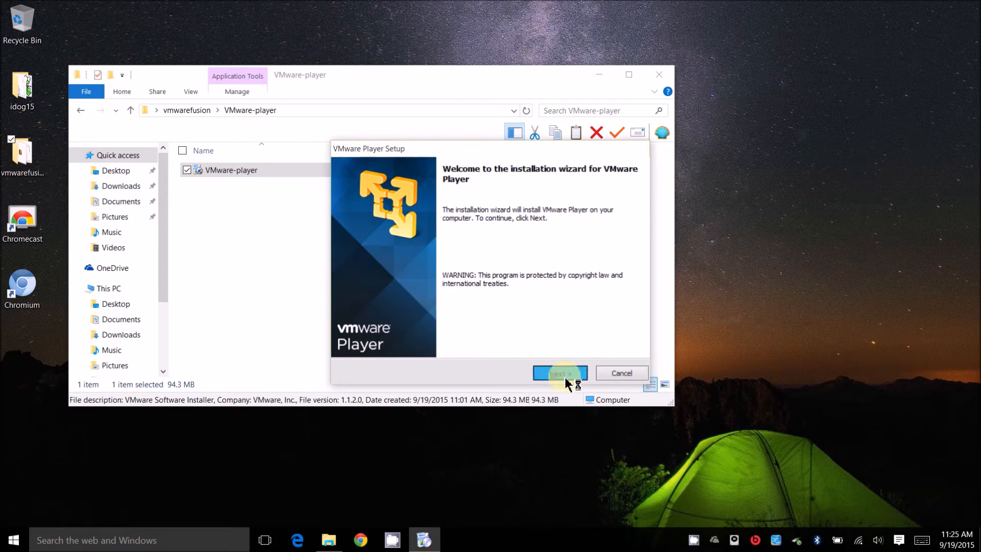
click(352, 333)
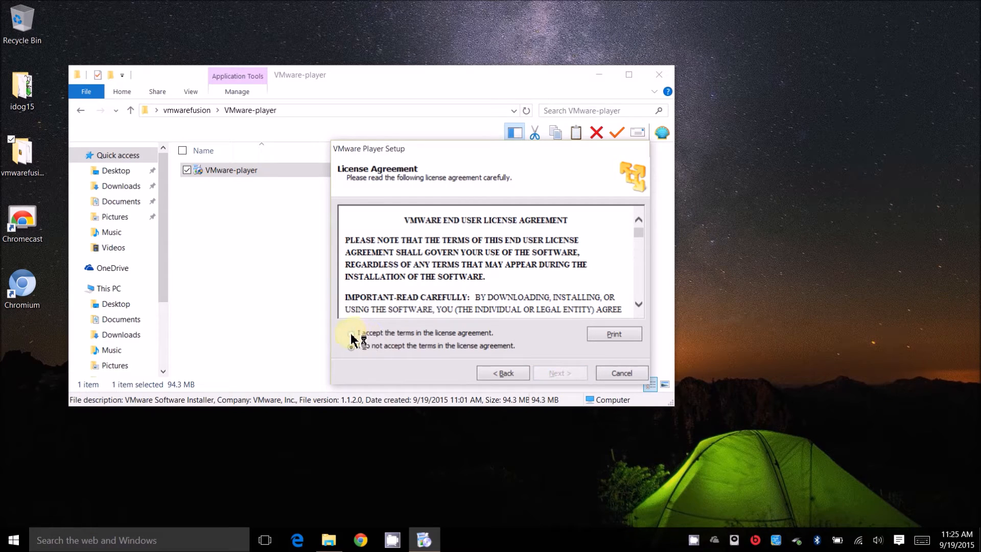
click(551, 375)
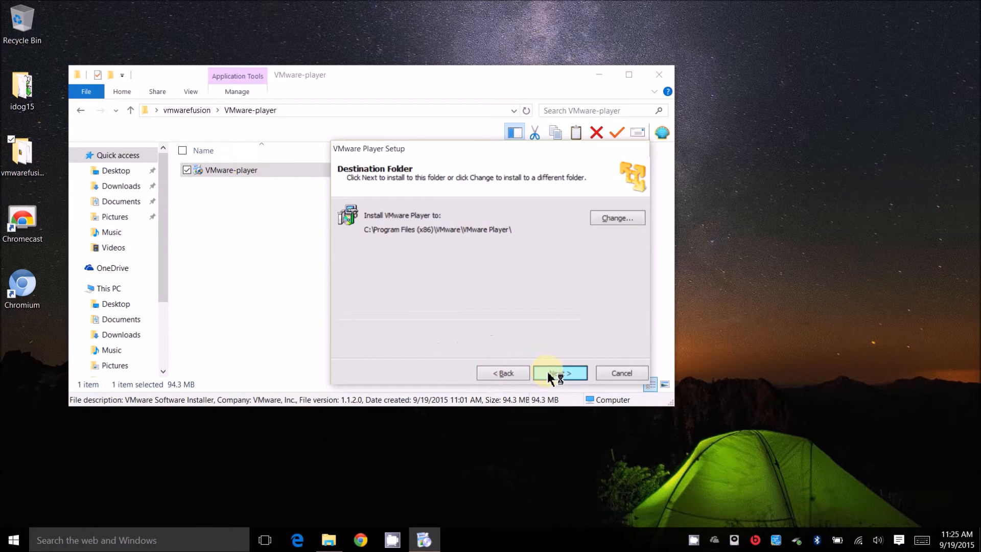
click(550, 374)
Turn off startup update checks and usage feedback, keep both shortcuts, and finish the VMware Player installation.
click(352, 218)
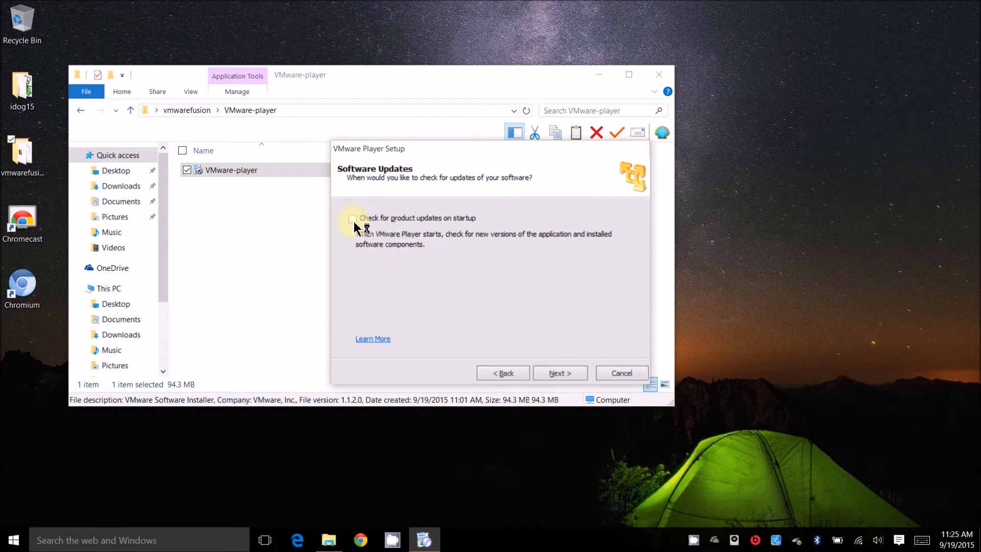
click(559, 373)
click(352, 218)
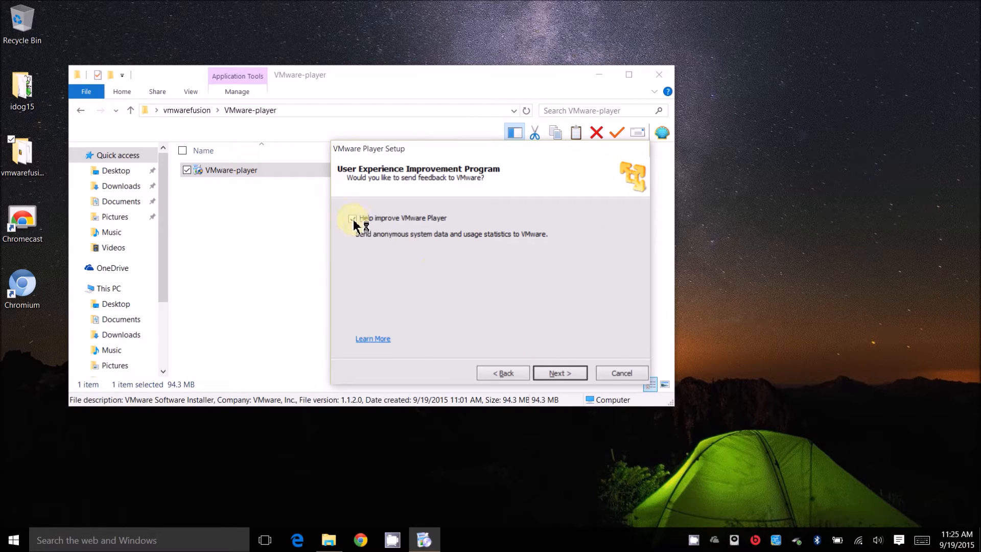
click(561, 373)
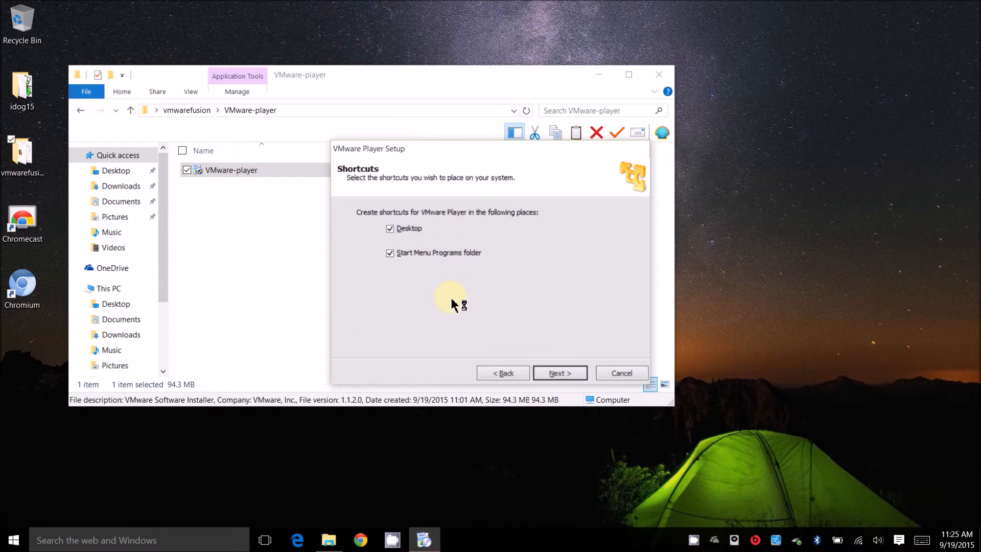
click(558, 374)
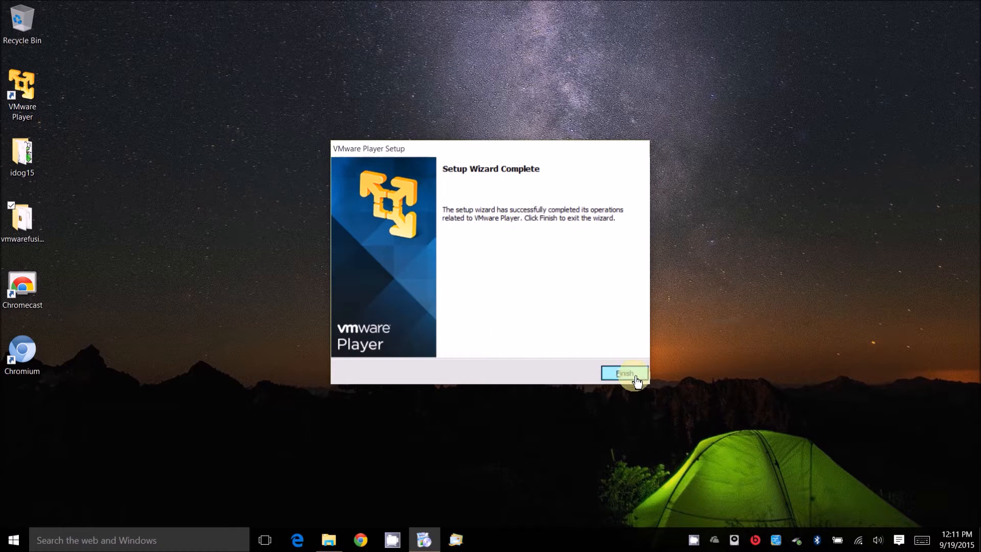
click(628, 375)
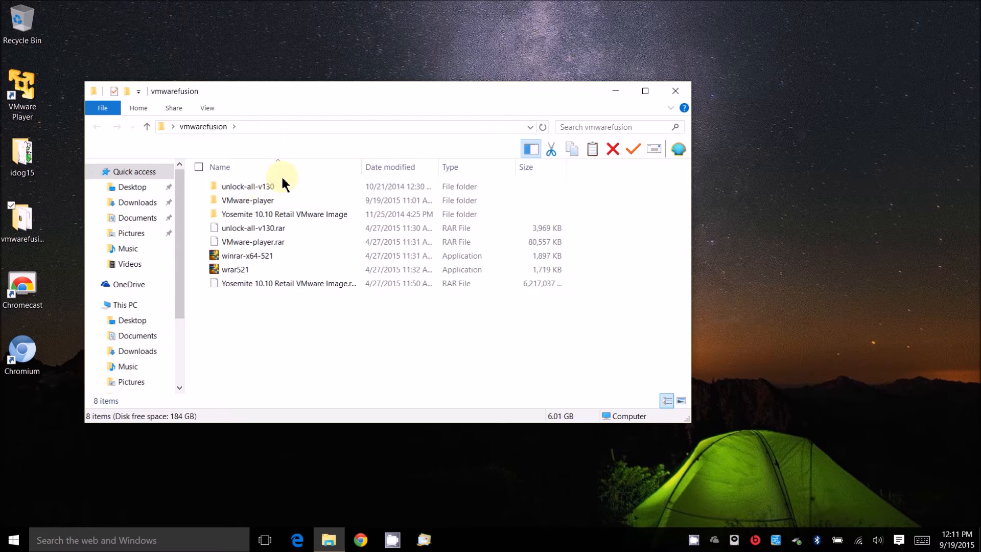
Run Unlocker as administrator from the windows folder inside unlock-all-v130.
double_click(274, 186)
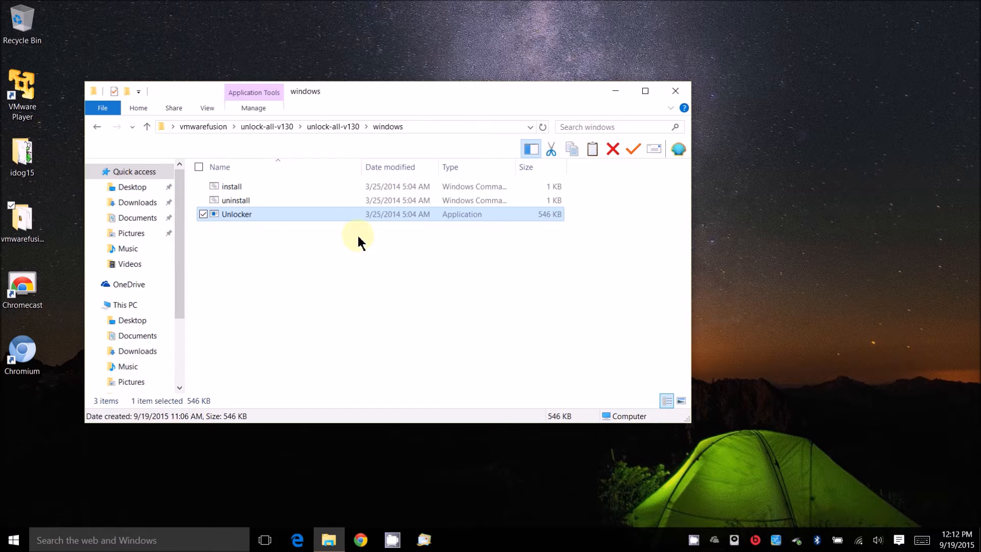
right_click(350, 216)
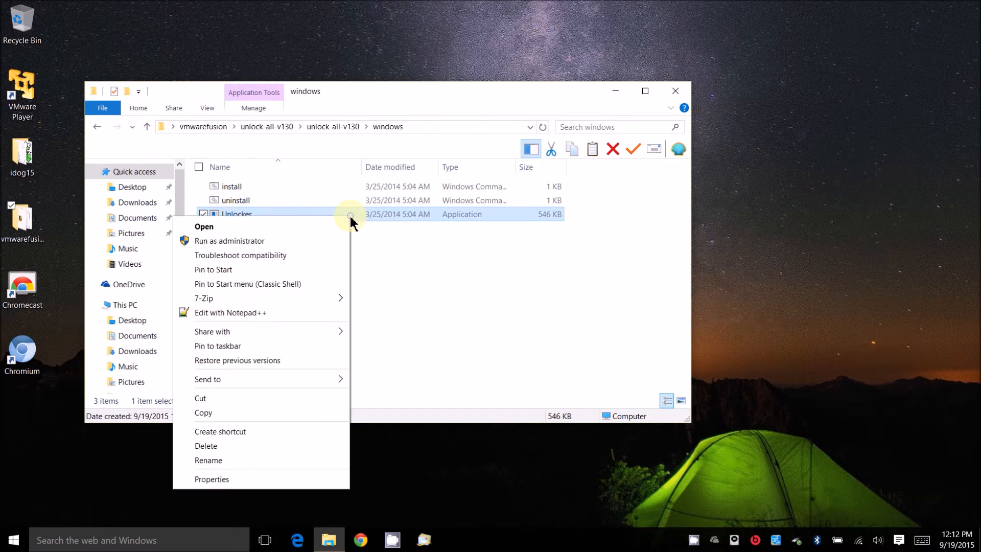
click(327, 242)
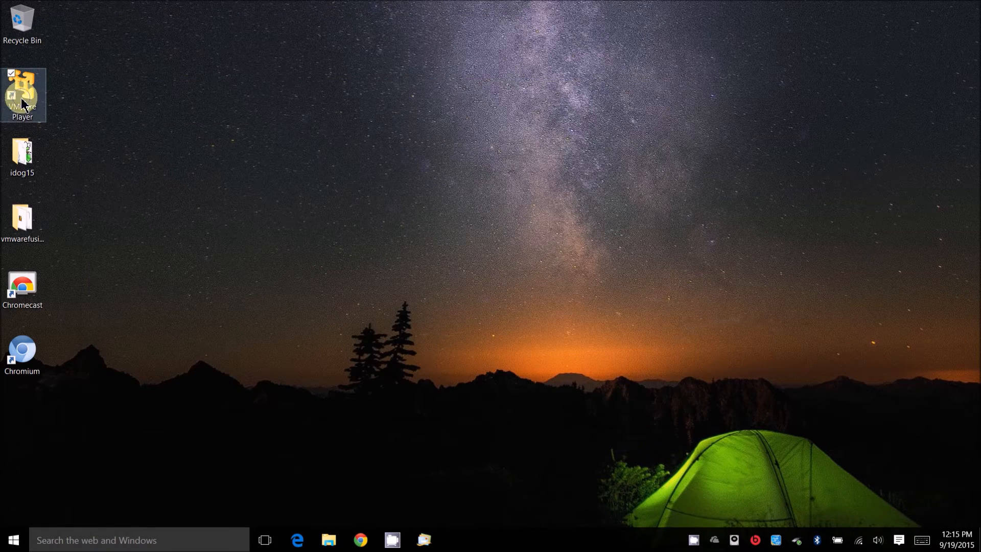
Launch VMware Player as administrator and open the Mac OS X 10.9 virtual machine from the Yosemite 10.10 Retail VMware Image folder.
right_click(22, 104)
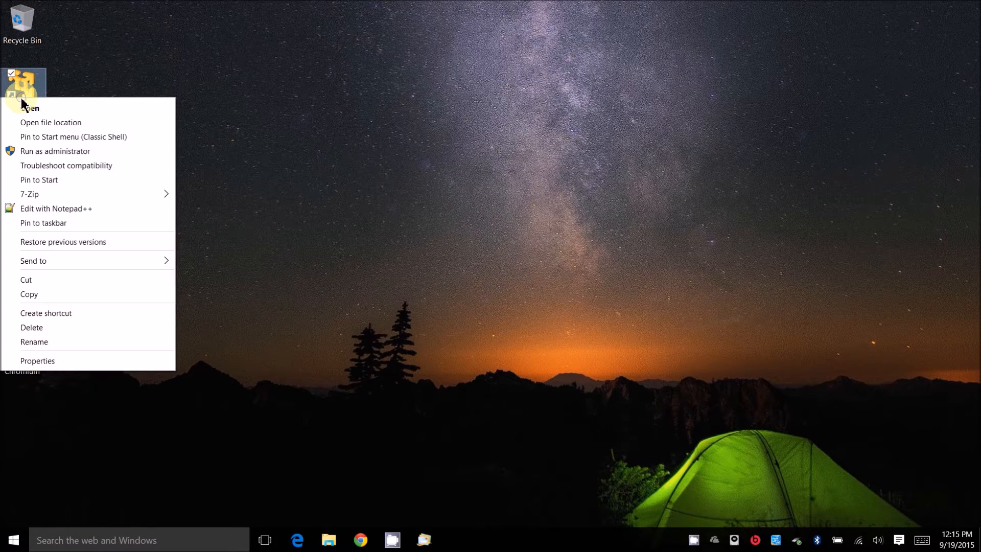
click(47, 153)
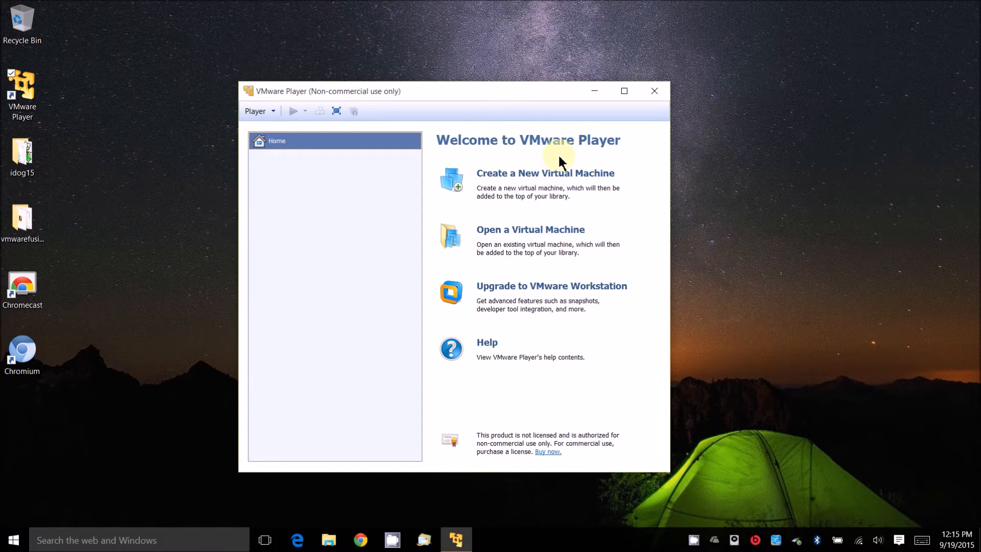
click(551, 232)
click(391, 211)
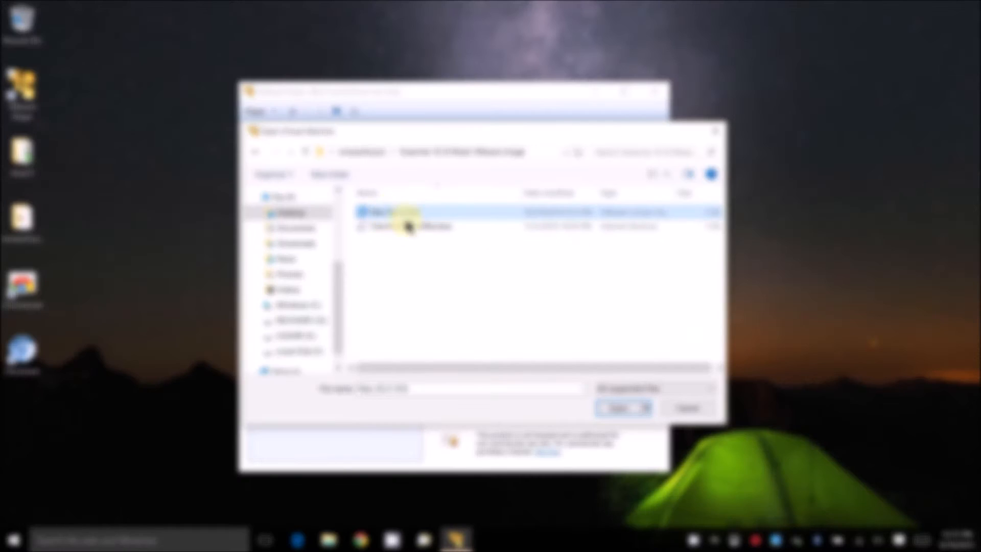
click(622, 408)
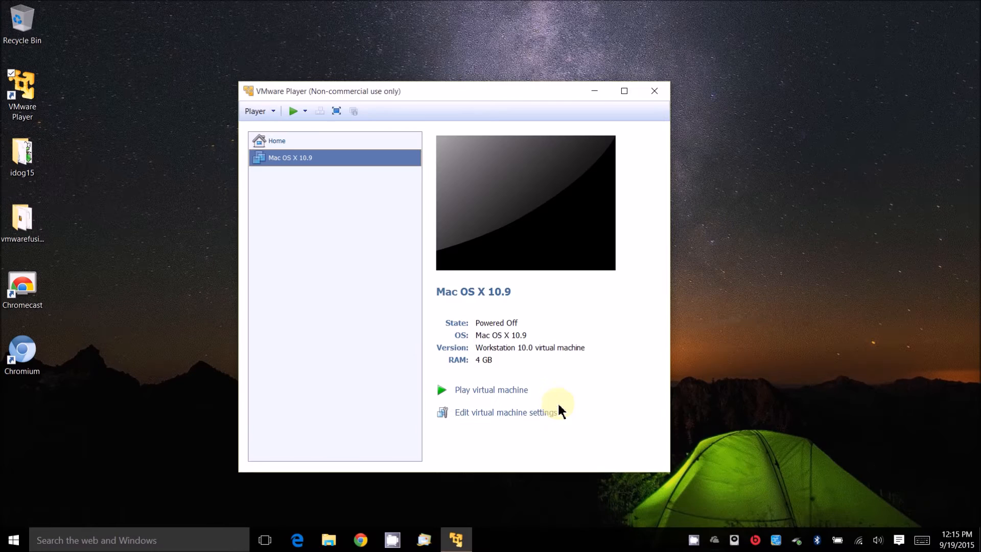
Set the Mac OS X 10.9 virtual machine's number of processor cores to 2.
click(521, 413)
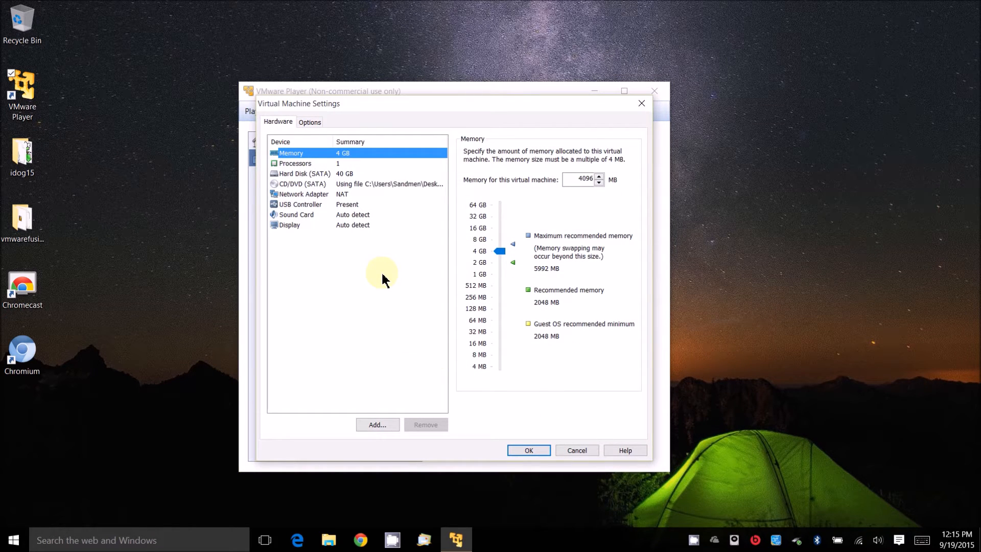
click(313, 167)
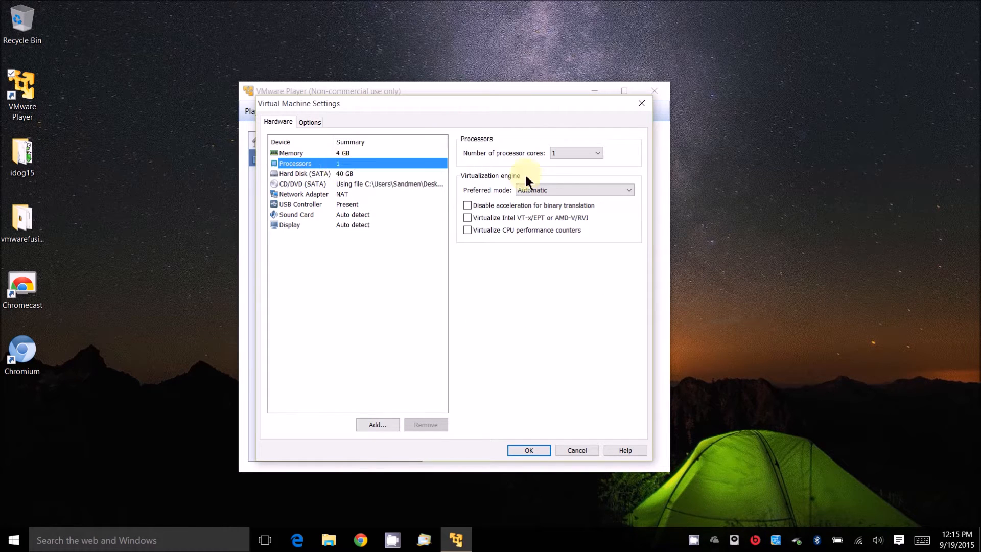
click(597, 152)
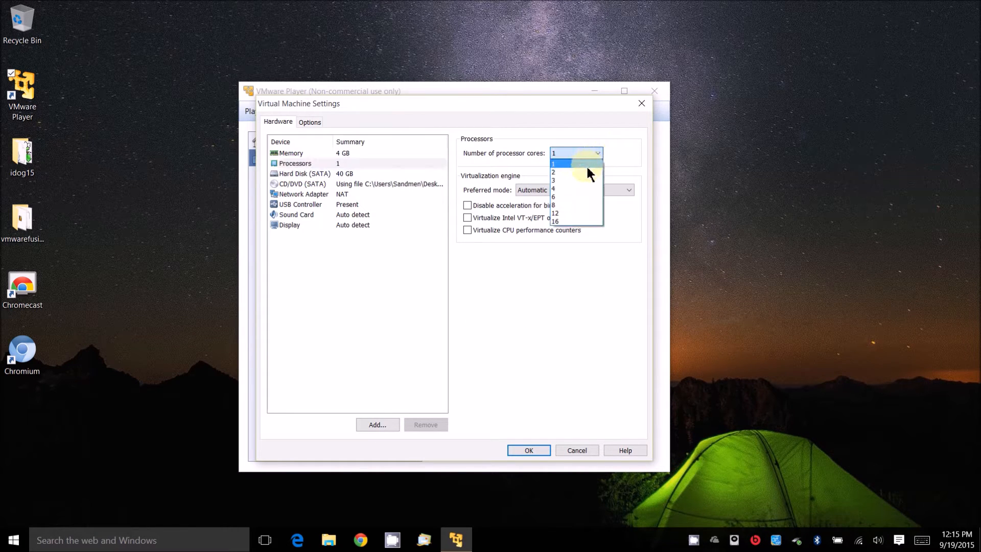
click(584, 173)
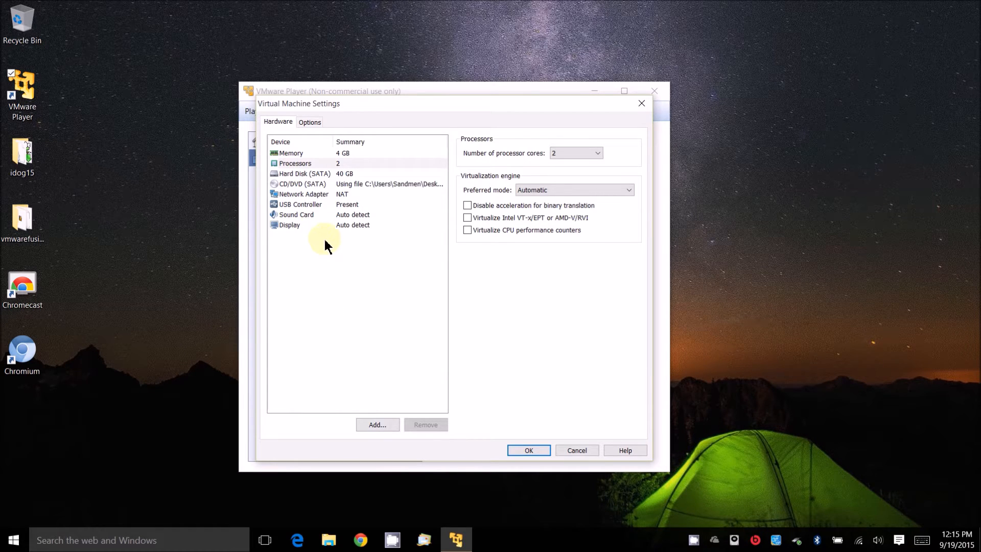
Set the USB controller's compatibility to USB 2.0 and enable showing all USB input devices.
click(319, 197)
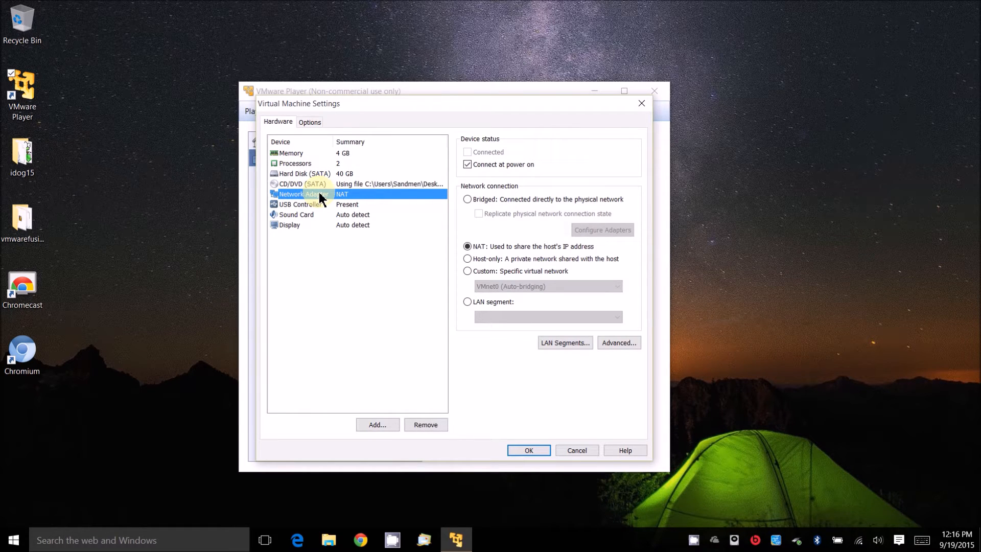
click(302, 205)
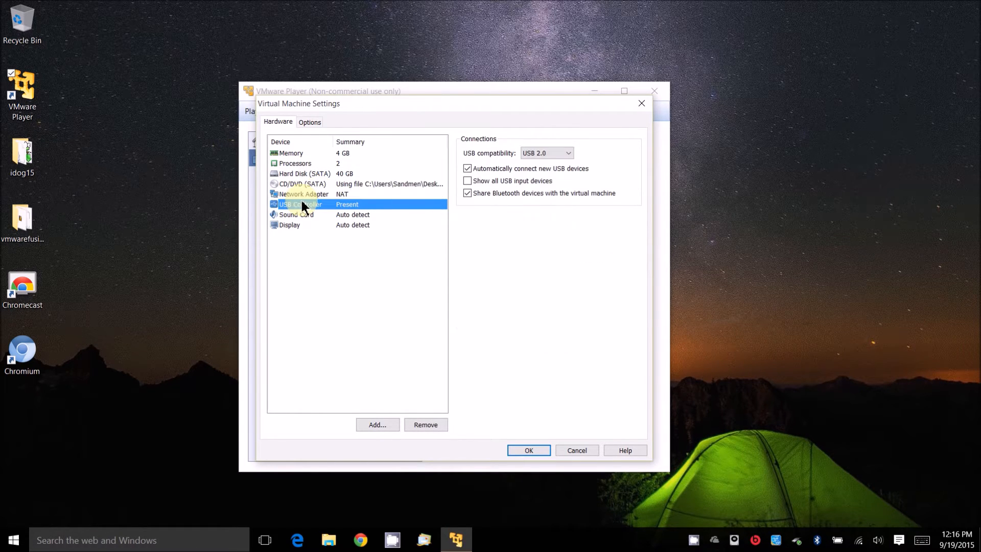
click(558, 152)
click(548, 177)
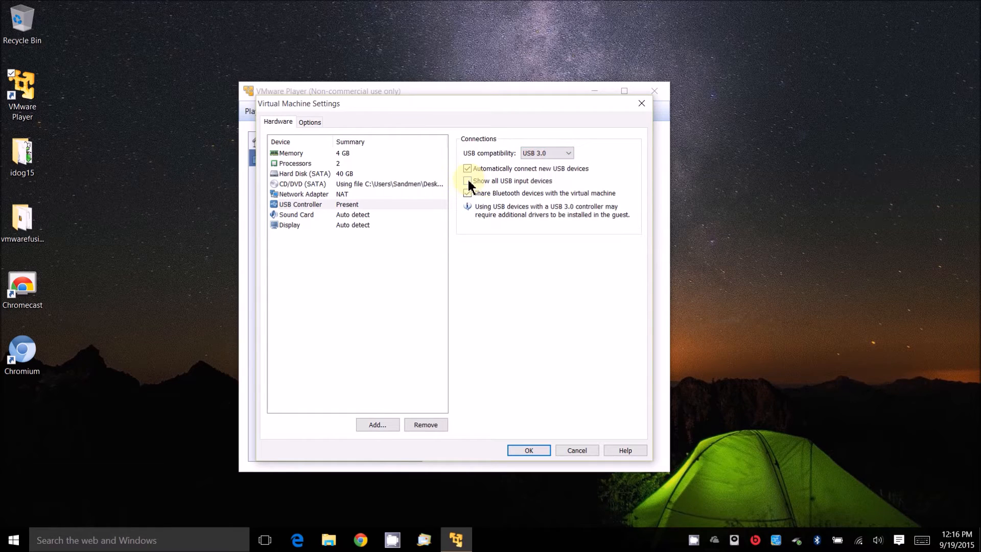
click(537, 151)
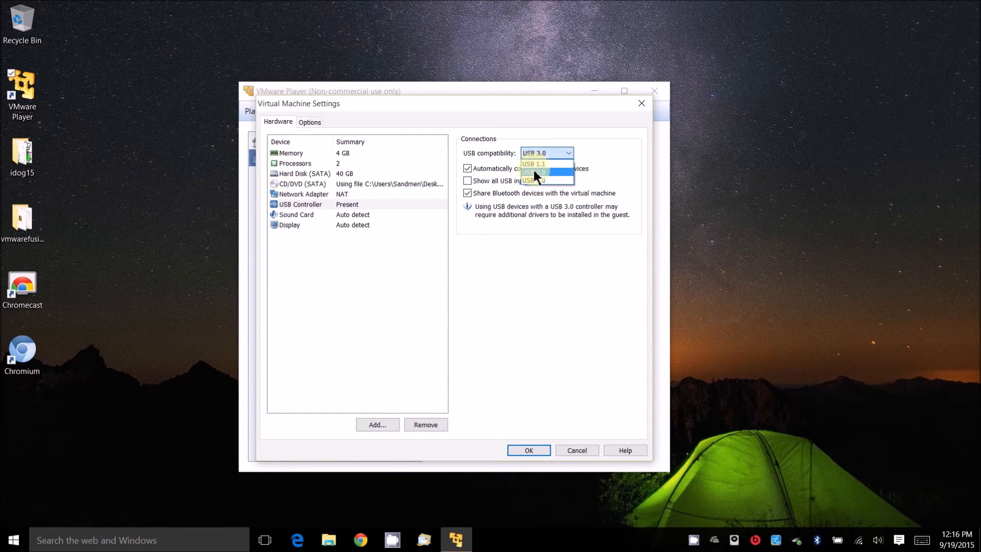
click(533, 171)
click(467, 181)
Review the sound card, display, power, shared folders, VMware Tools, Unity and autologin settings, and save the virtual machine configuration.
click(292, 215)
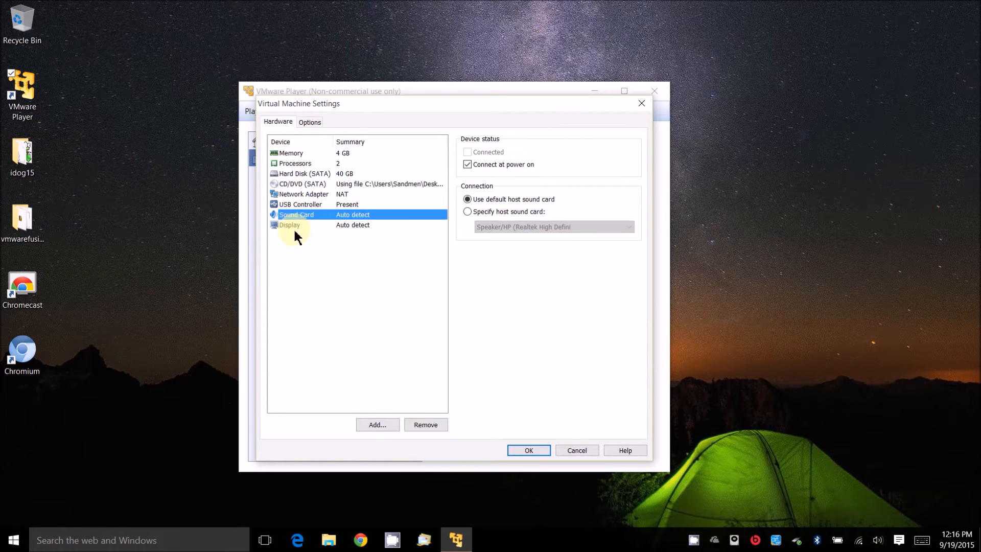
click(293, 223)
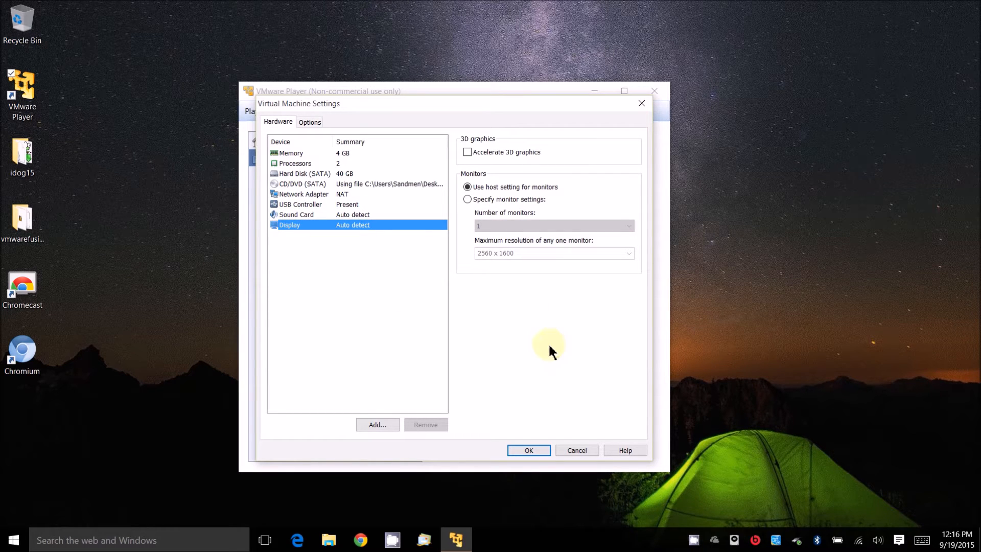
click(309, 121)
click(313, 163)
click(308, 174)
click(322, 186)
click(321, 195)
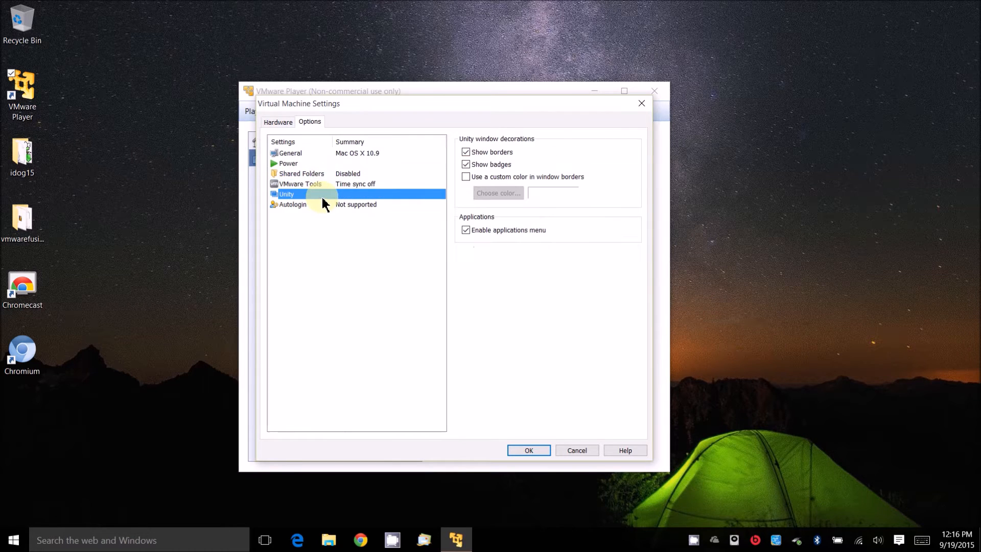
click(322, 203)
click(528, 450)
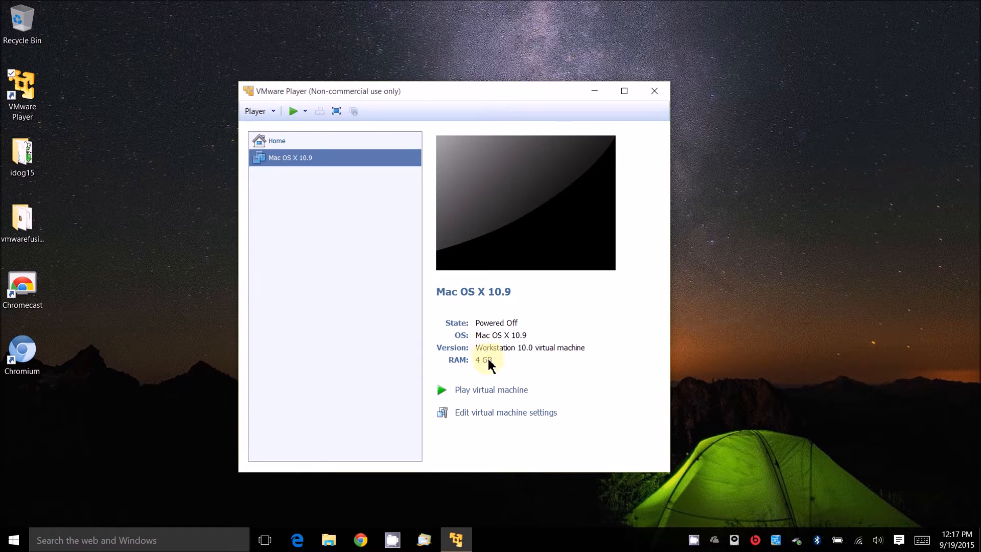
Start the Mac OS X 10.9 virtual machine, allow the keyboard hook timeout update and dismiss the removable devices hint for good.
click(491, 391)
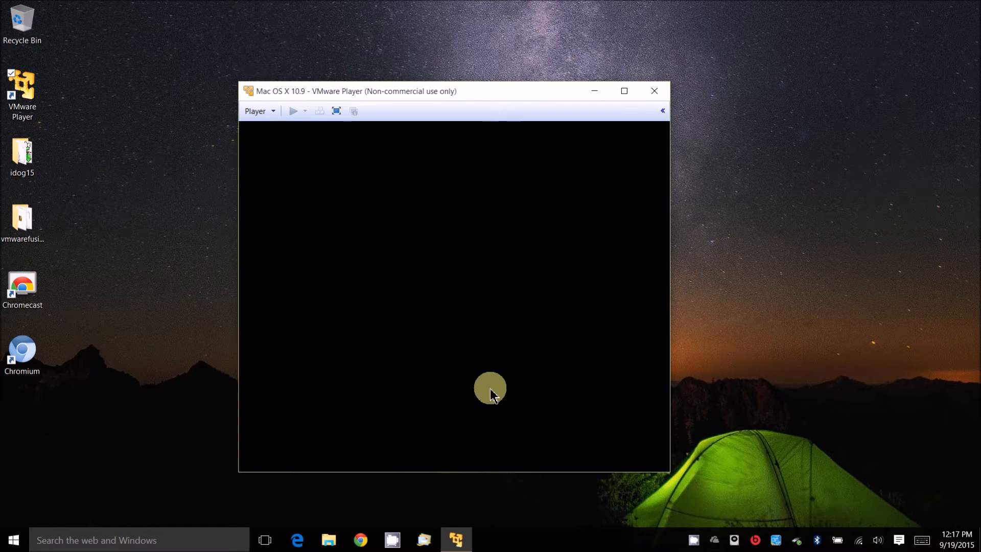
click(482, 325)
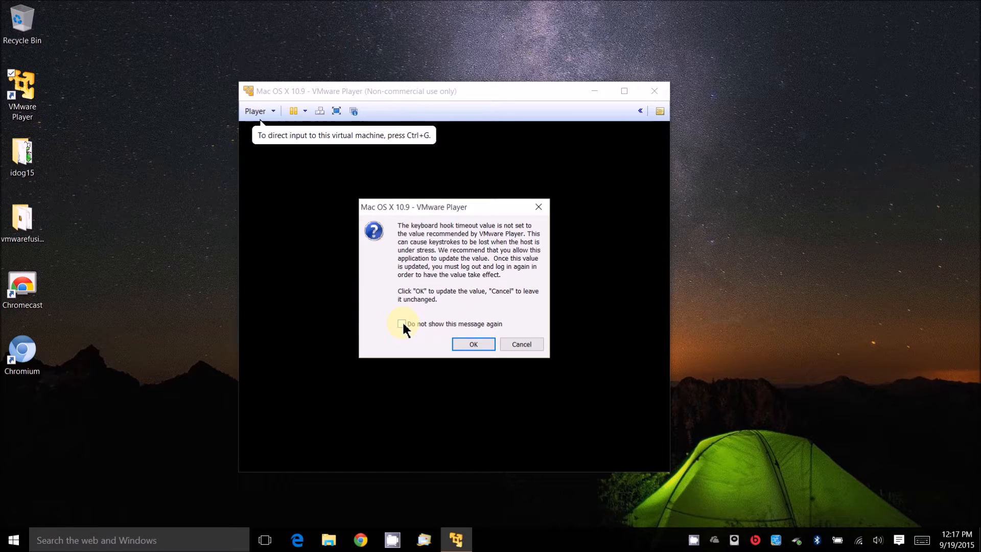
click(473, 345)
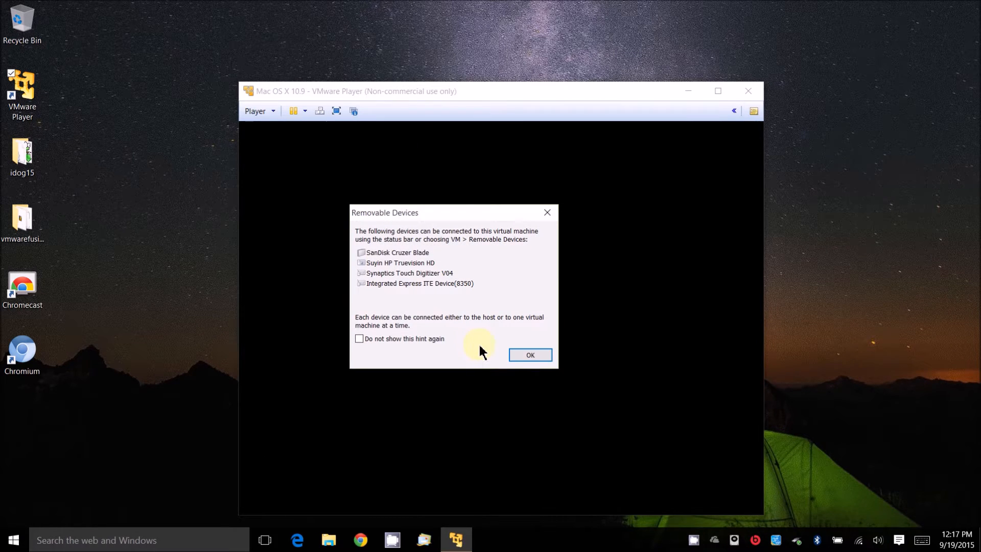
click(360, 338)
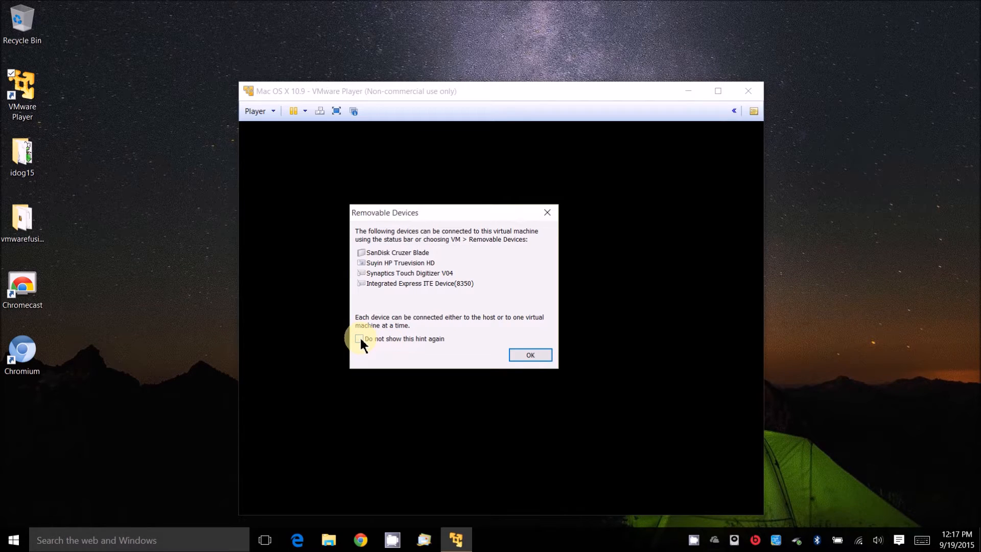
click(530, 355)
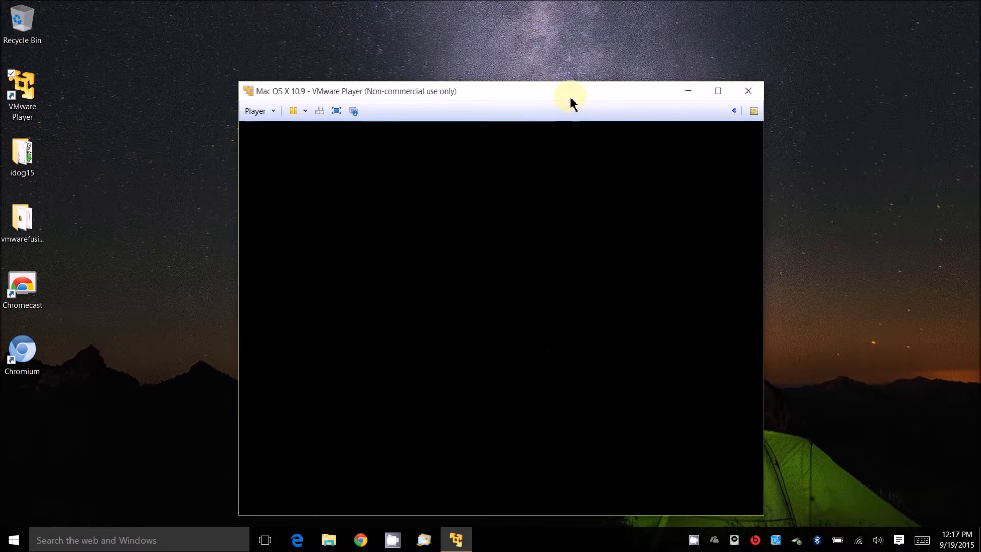
drag(567, 97, 523, 52)
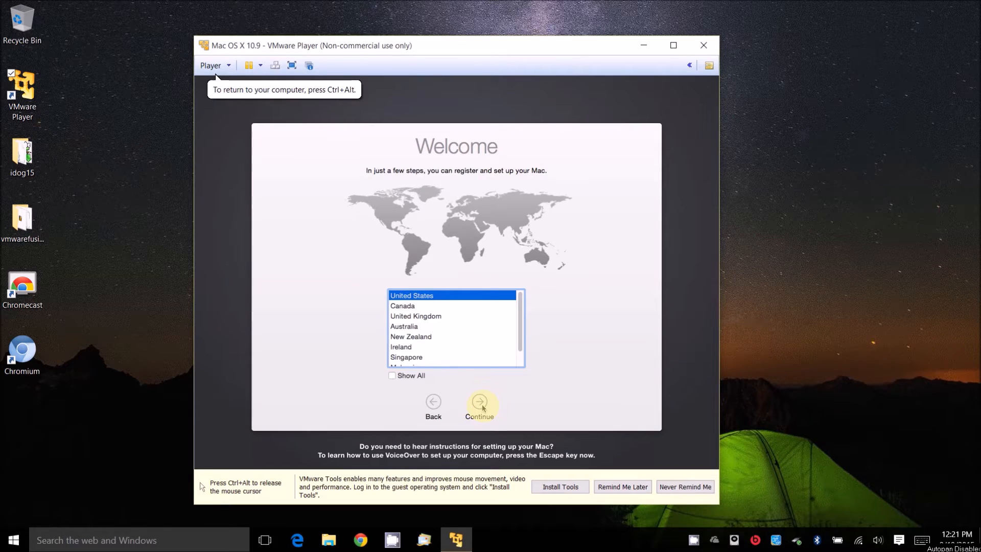
Choose United States and the U.S. keyboard layout for the new Mac, and continue without transferring any information.
click(482, 403)
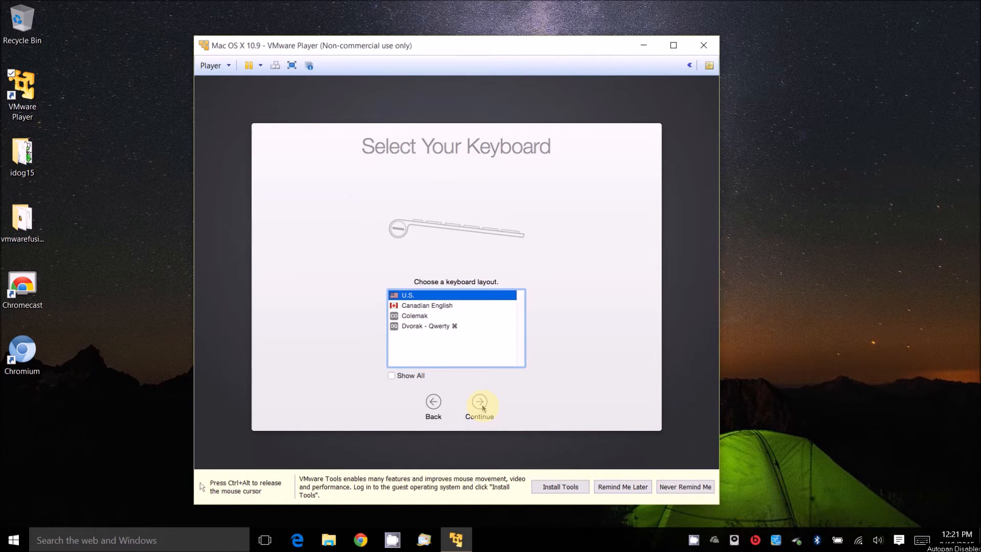
click(482, 403)
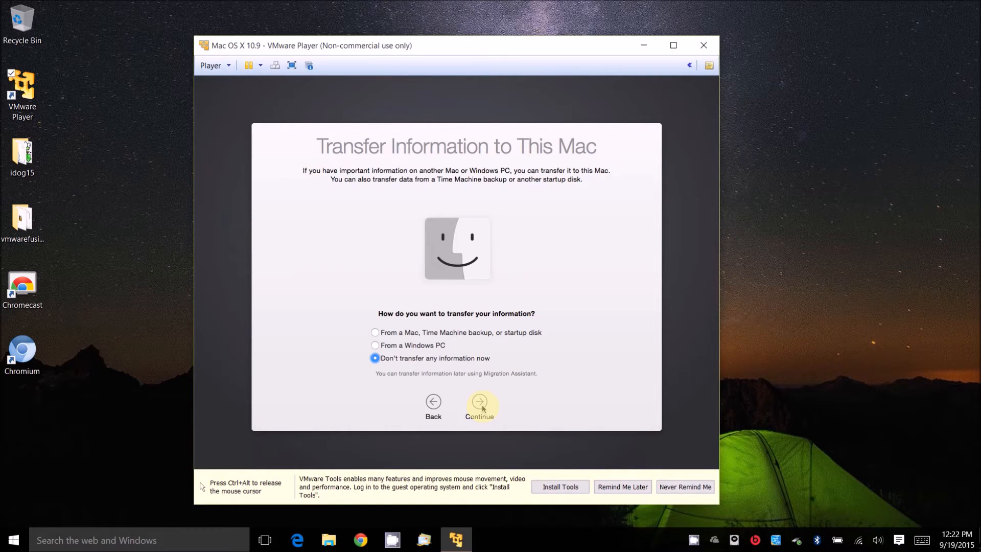
click(482, 406)
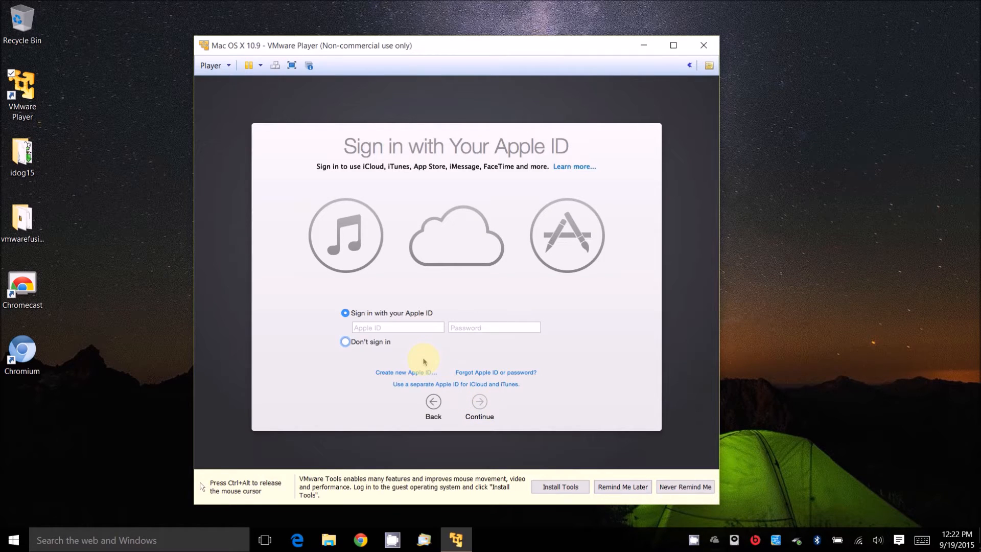
Sign in with the Apple ID by entering the account e-mail and password, and continue to the Terms and Conditions.
click(392, 325)
text([illegible])
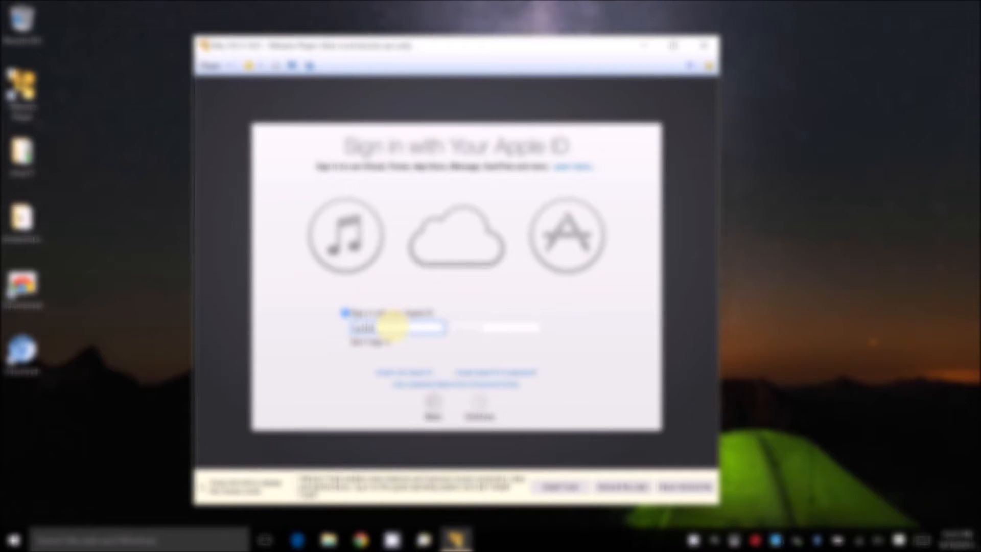
text([illegible])
key(Tab)
text([illegible])
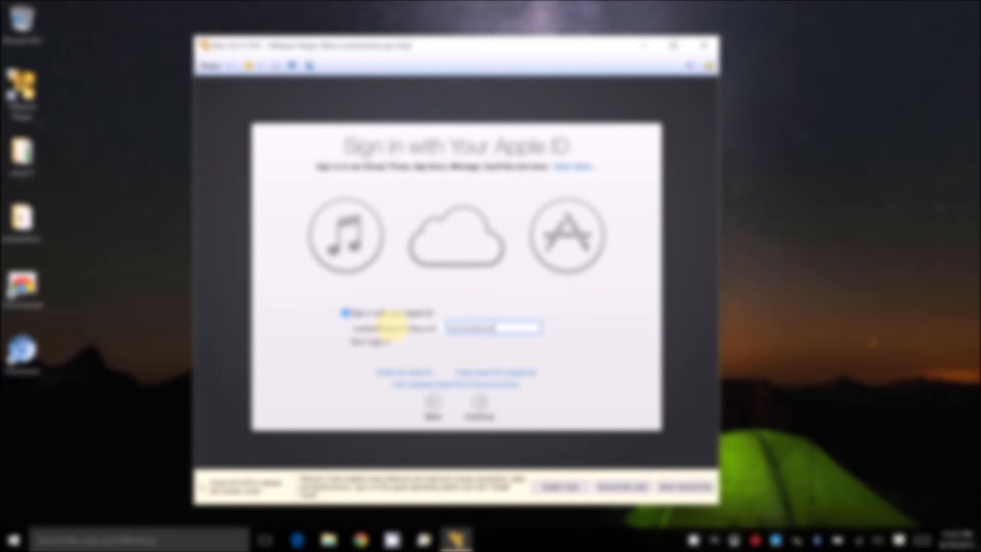
click(478, 403)
click(551, 180)
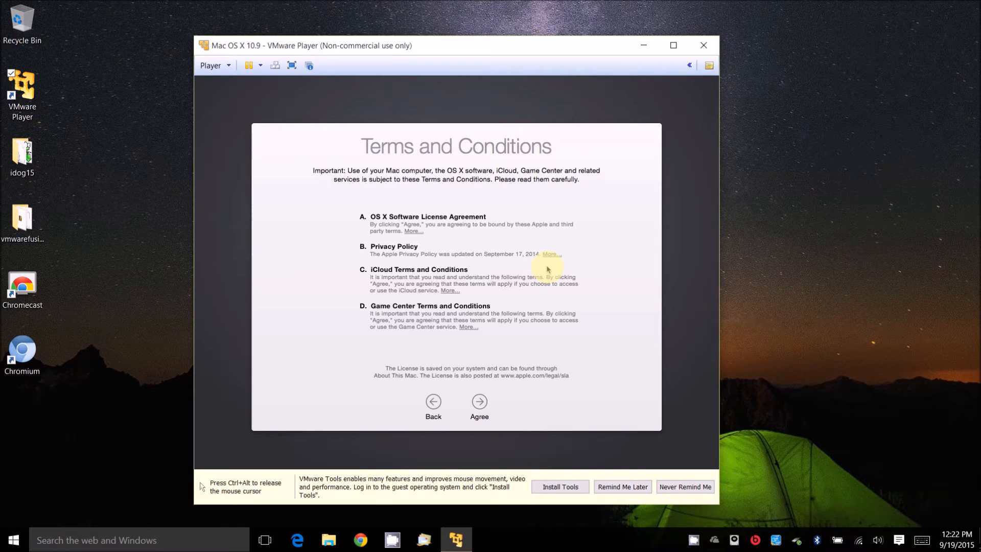
Agree to the Terms and Conditions and create the computer account with iCloud login and location-based time zone.
click(479, 401)
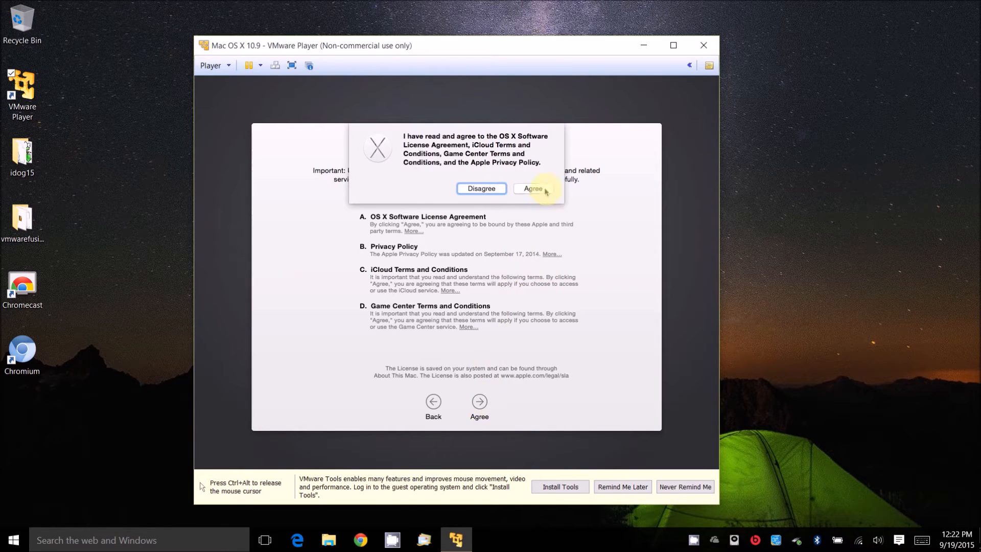
click(537, 191)
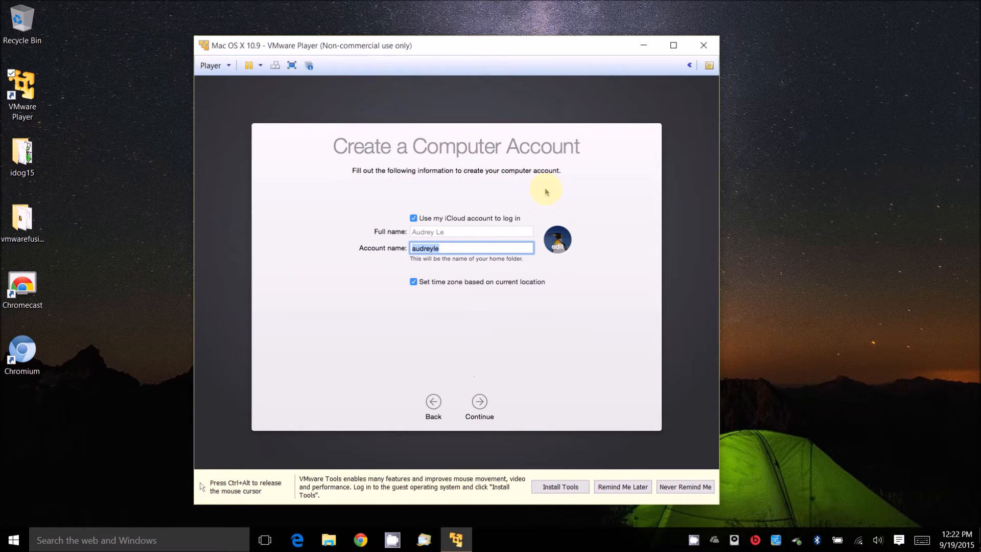
click(479, 402)
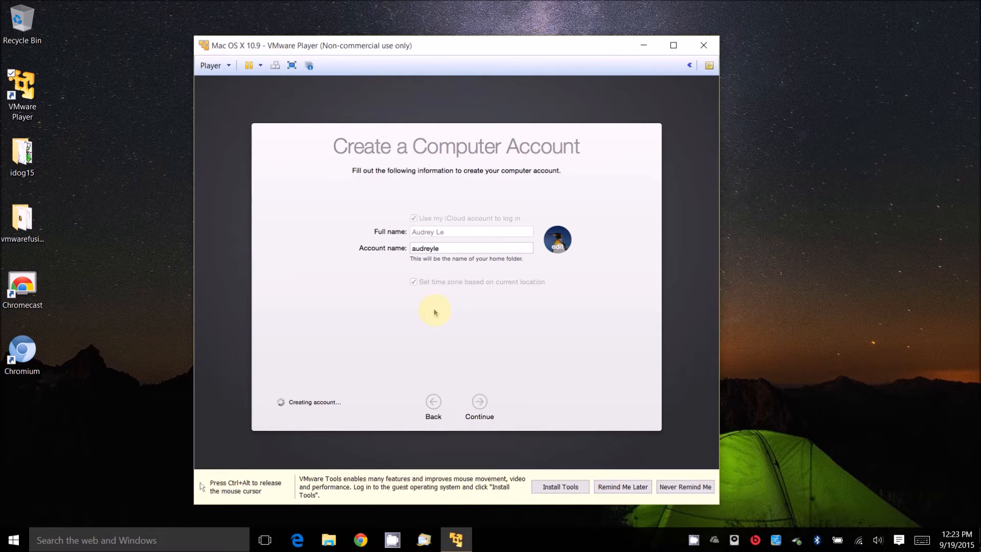
Go through the remaining setup pages and continue past the Diagnostics & Usage page.
click(422, 335)
click(479, 401)
click(417, 344)
click(479, 401)
click(538, 185)
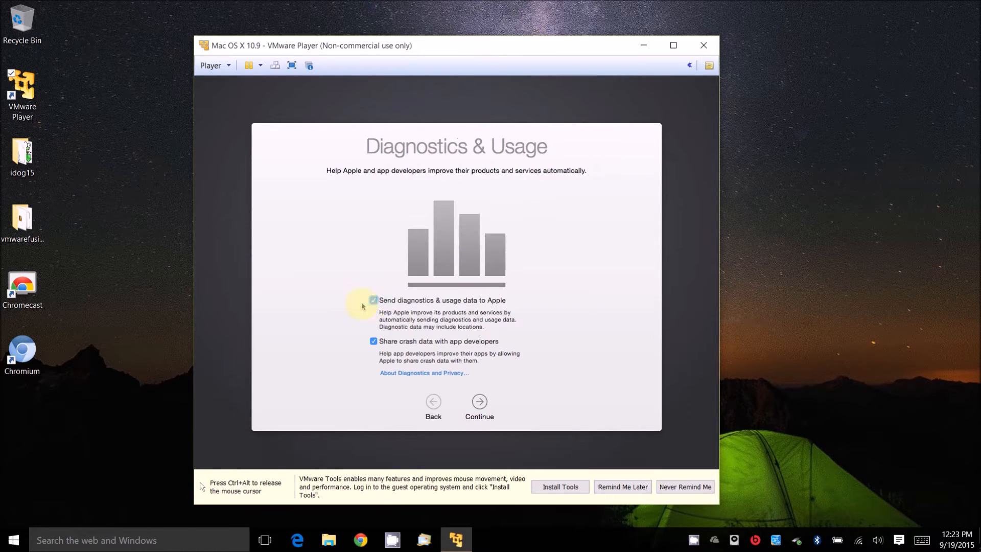
click(479, 402)
Release the cursor from the virtual machine, postpone the VMware Tools reminder and return to the guest screen.
key(ctrl+alt)
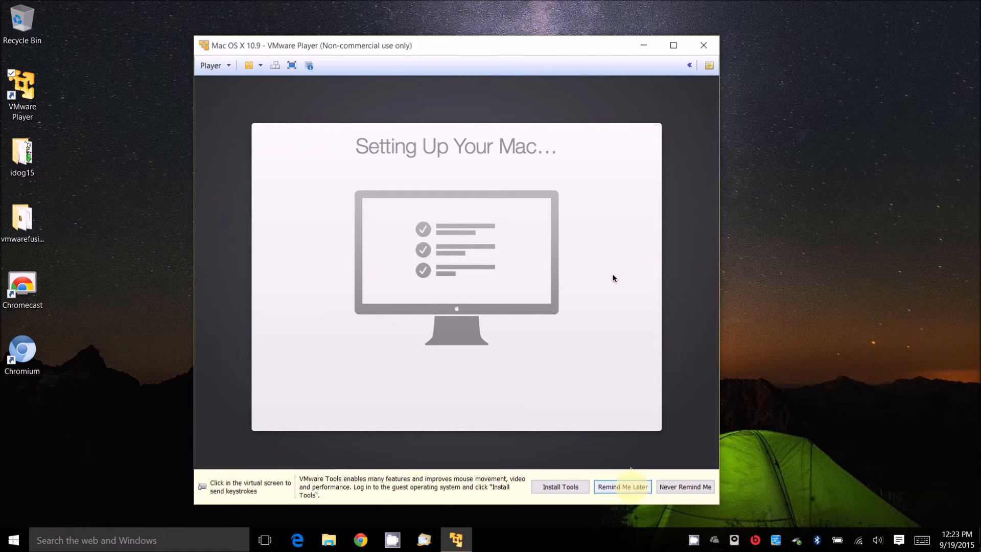
click(629, 486)
click(608, 386)
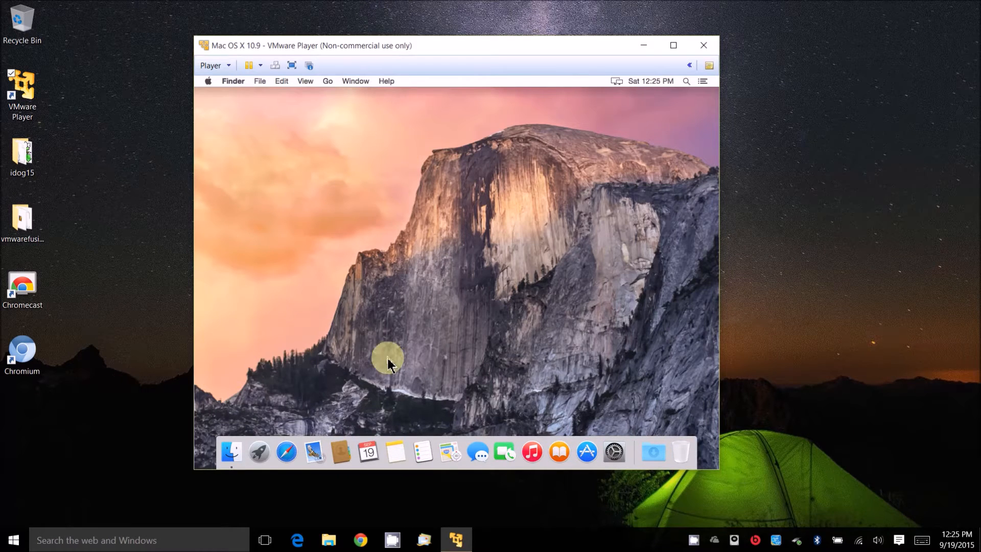
Launch Safari and System Preferences in the virtual machine, and return to the Safari window.
click(293, 457)
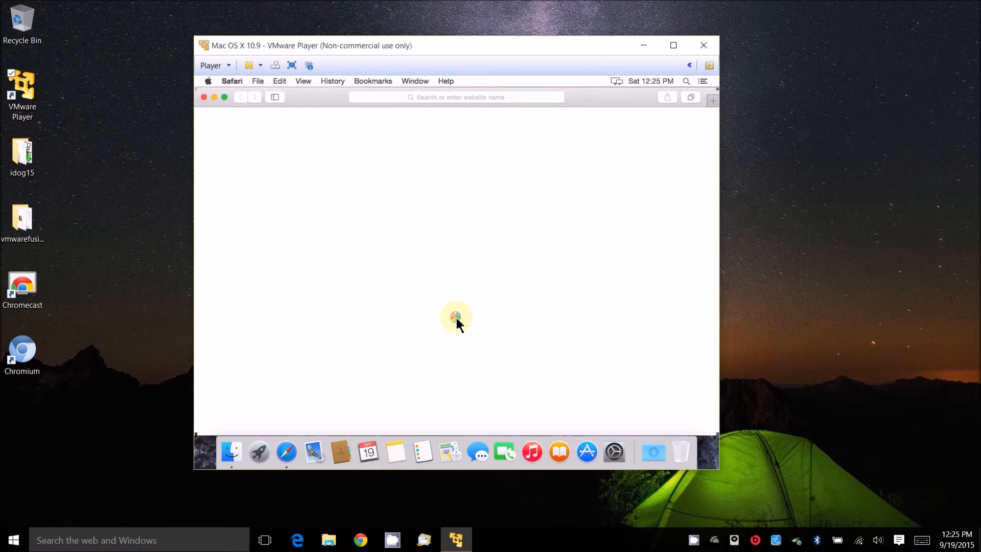
click(614, 452)
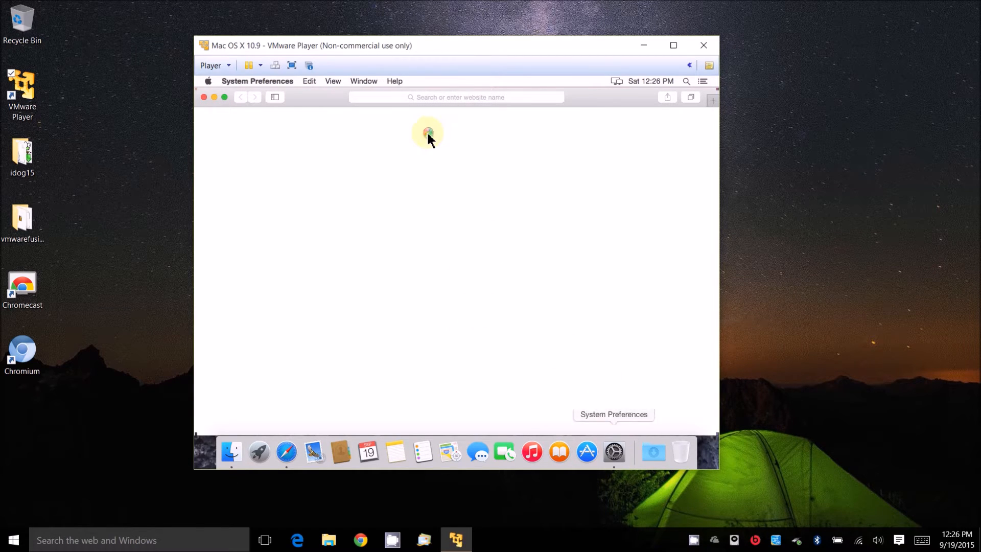
click(440, 325)
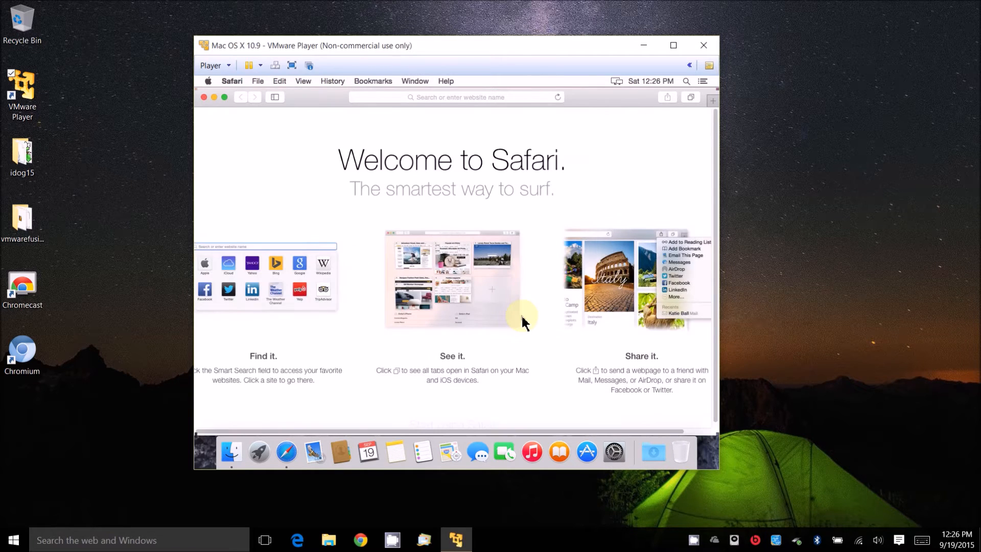
Search the App Store for "os x yosemite" and download the full OS X Yosemite installer.
click(594, 460)
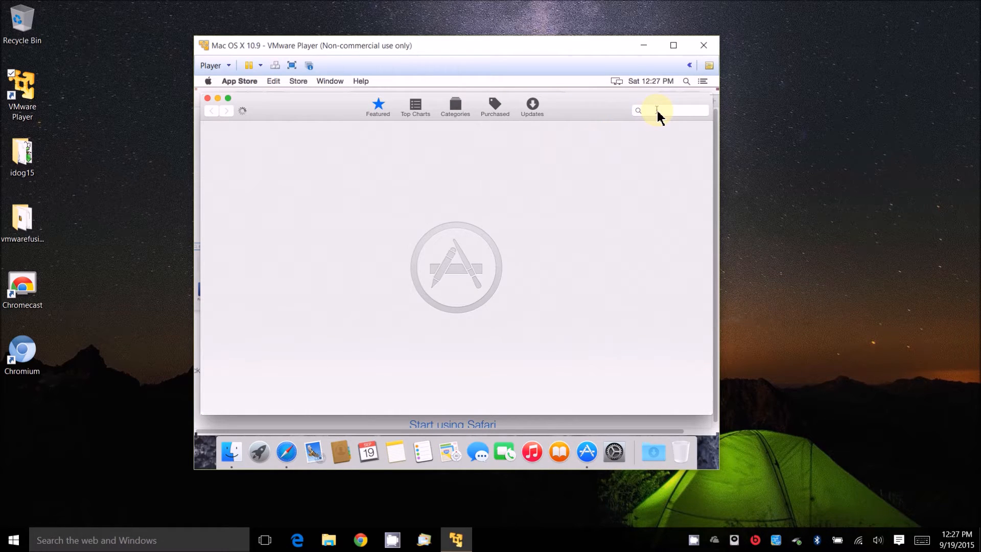
click(657, 112)
text(os x yosemite)
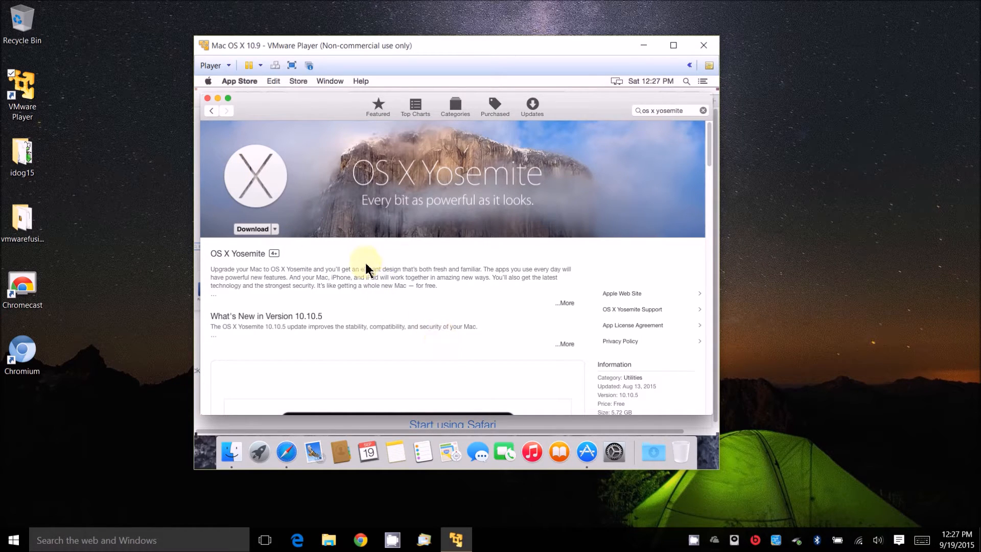
click(257, 229)
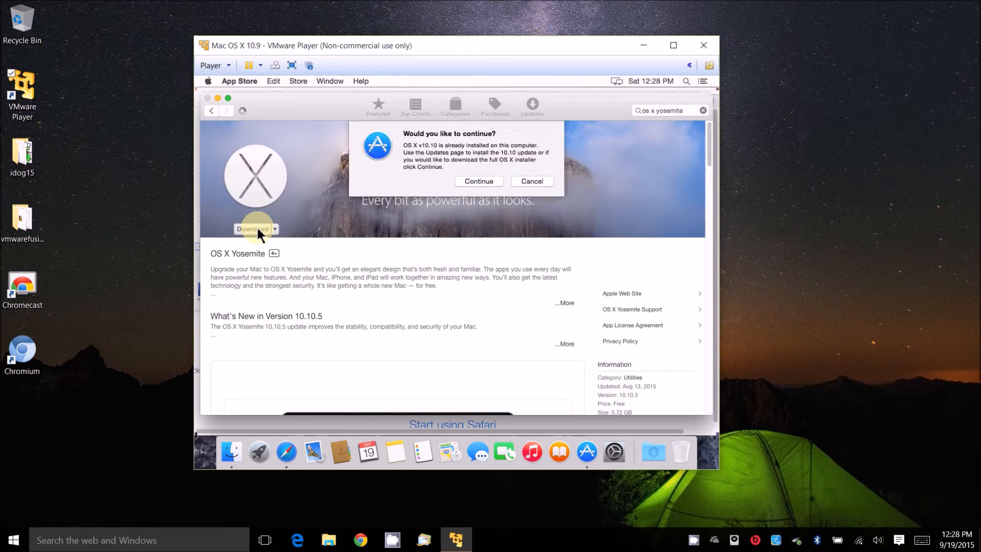
click(483, 183)
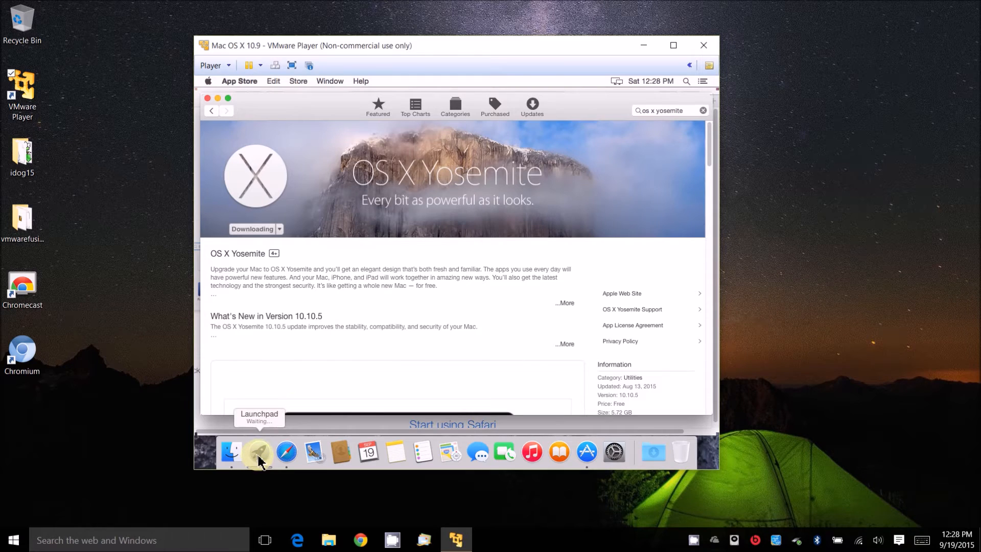
Check the Downloads stack and browse the Applications folder in Finder for the OS X Yosemite installer.
click(653, 451)
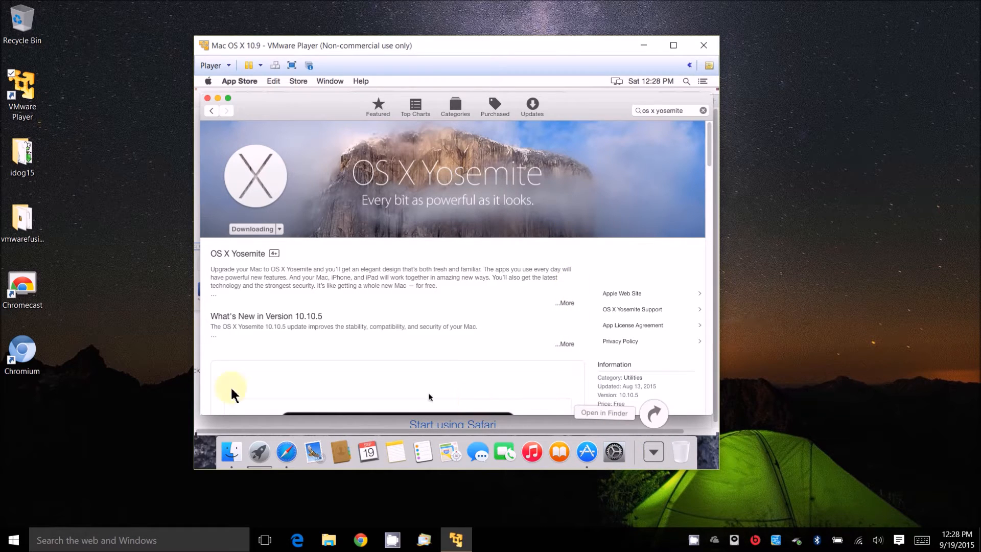
click(230, 456)
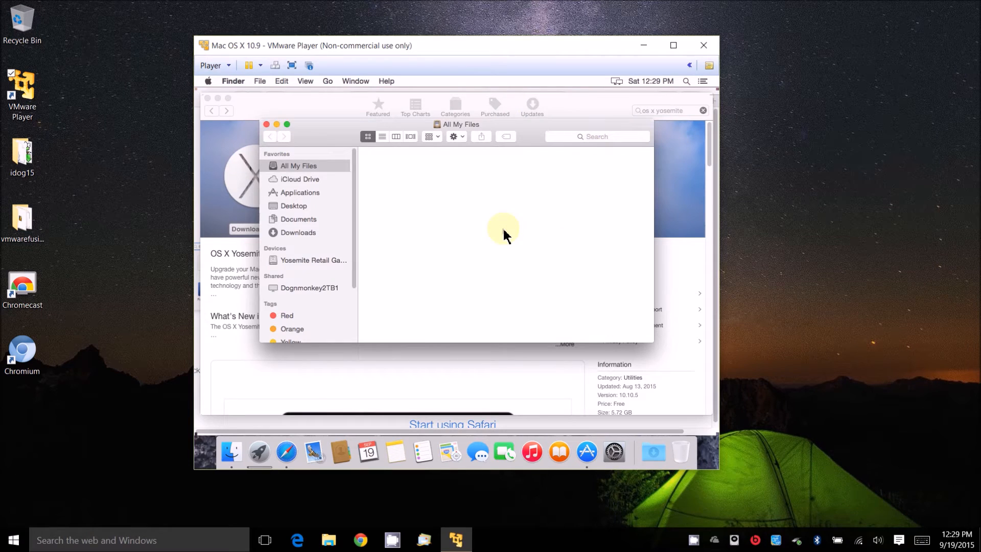
click(306, 193)
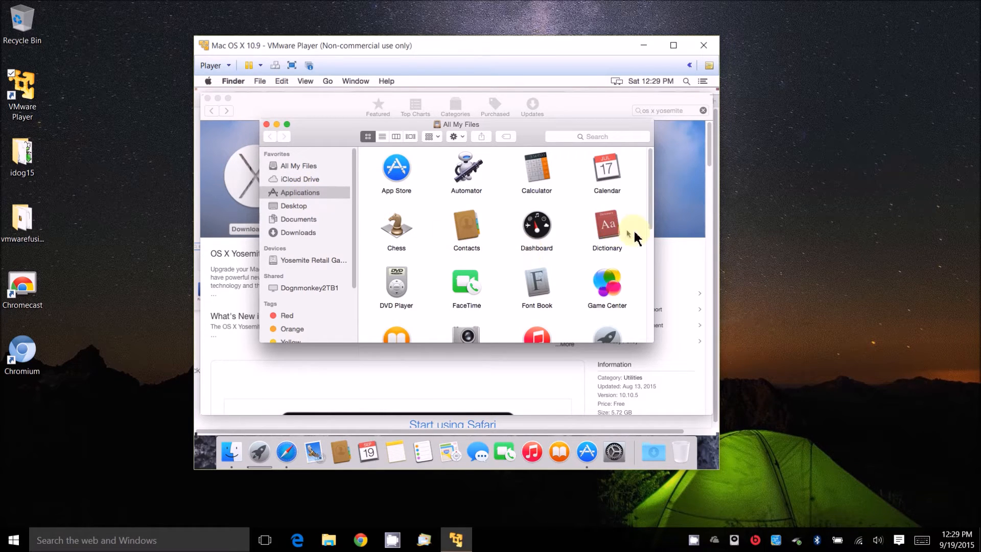
drag(654, 229, 659, 310)
click(462, 275)
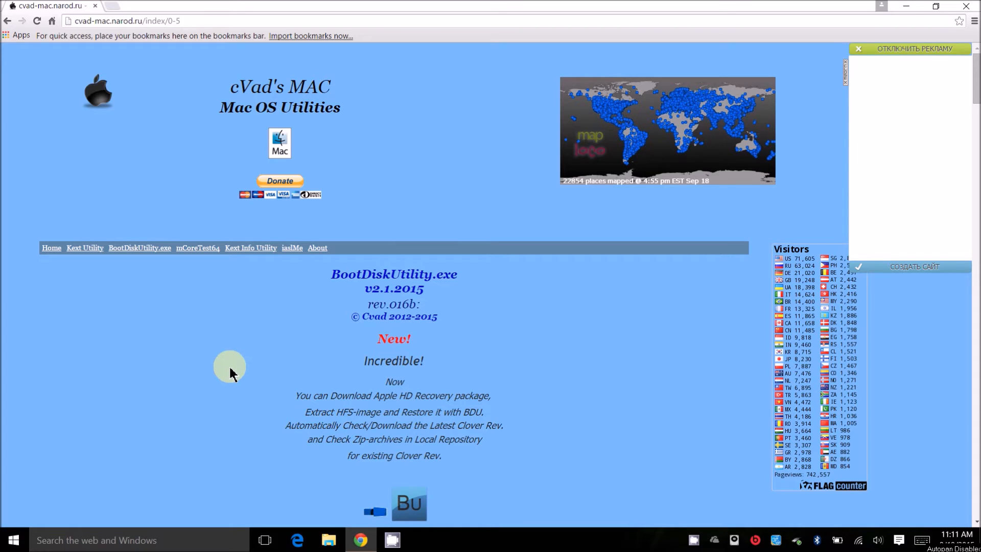
In Chrome on Windows, download BDU_v2.1.2015.016b.zip from cvad-mac.narod.ru/index/0-5 and show the file in its folder.
drag(188, 22, 64, 22)
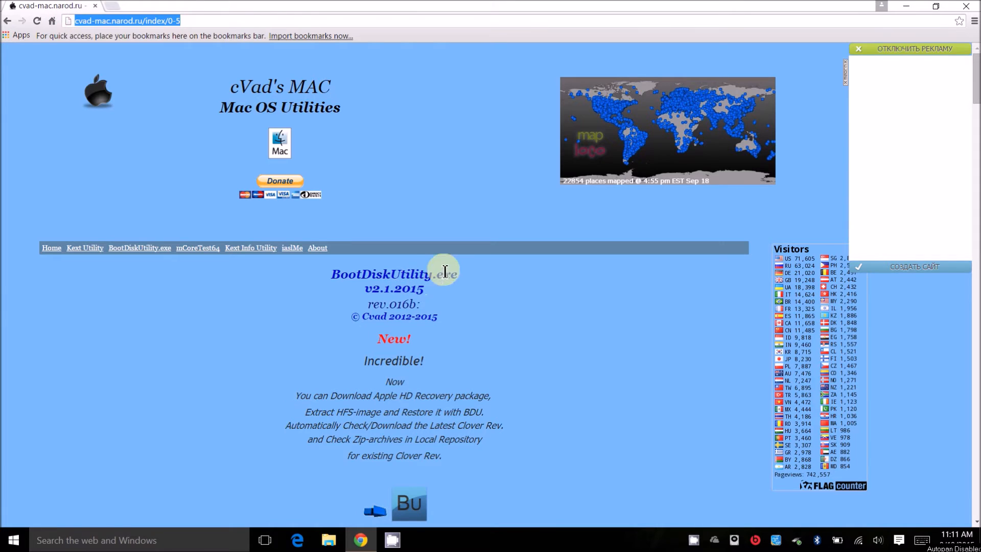
click(478, 306)
scroll(495, 314, down, 2)
click(401, 424)
click(393, 297)
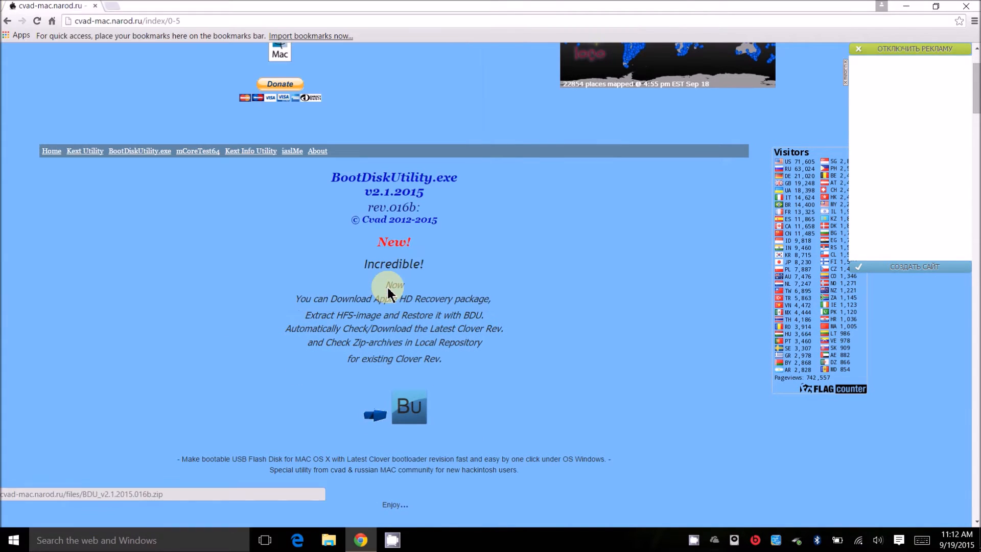
right_click(56, 518)
click(109, 492)
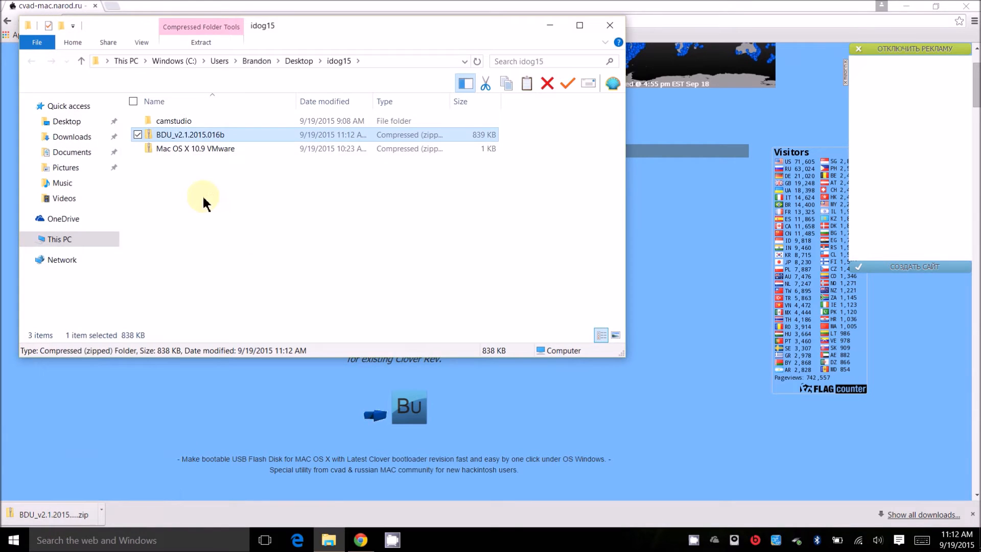
Extract the BDU_v2.1.2015.016b archive directly into the idog15 folder with 7-Zip.
right_click(200, 137)
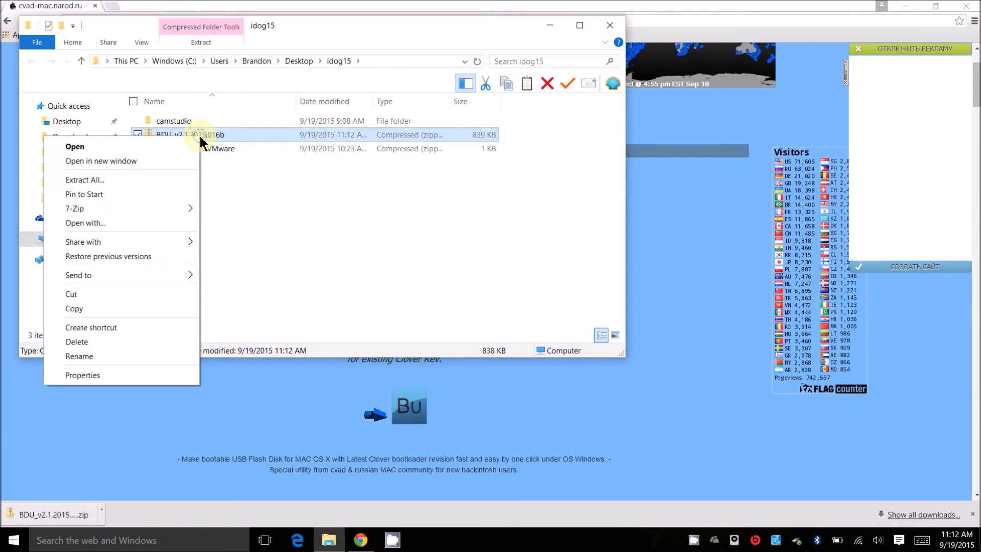
mouse_move(158, 208)
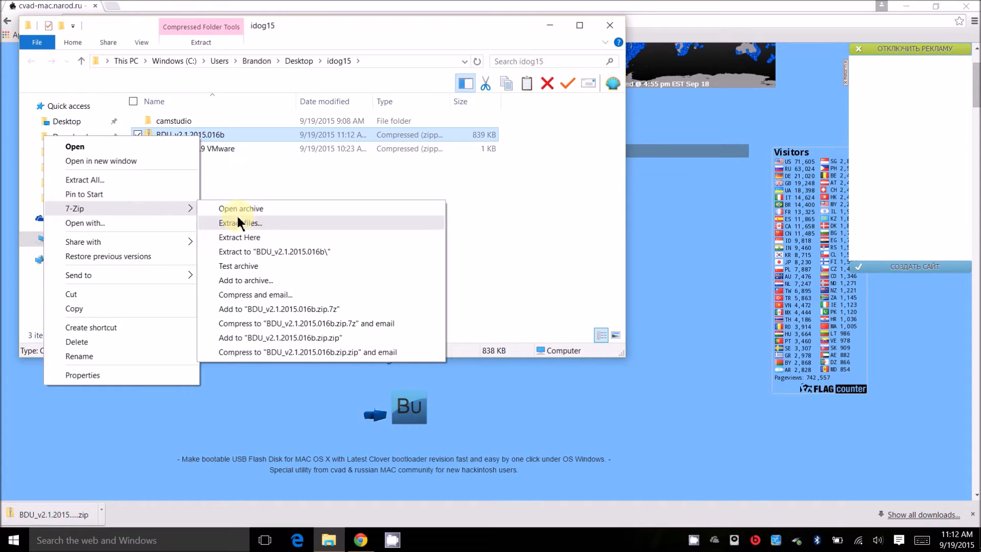
click(253, 240)
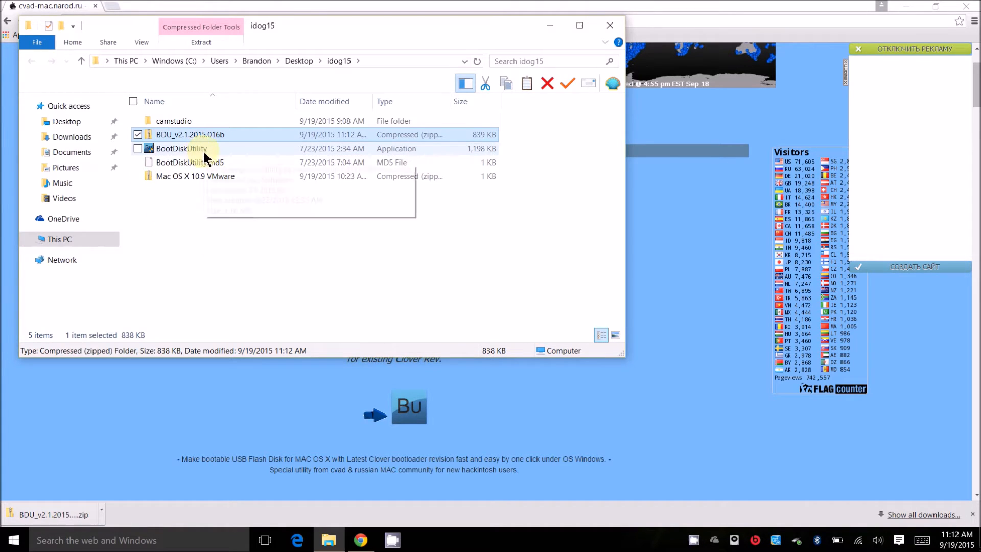
Select only the BootDiskUtility application in the idog15 folder and run it as administrator.
click(137, 149)
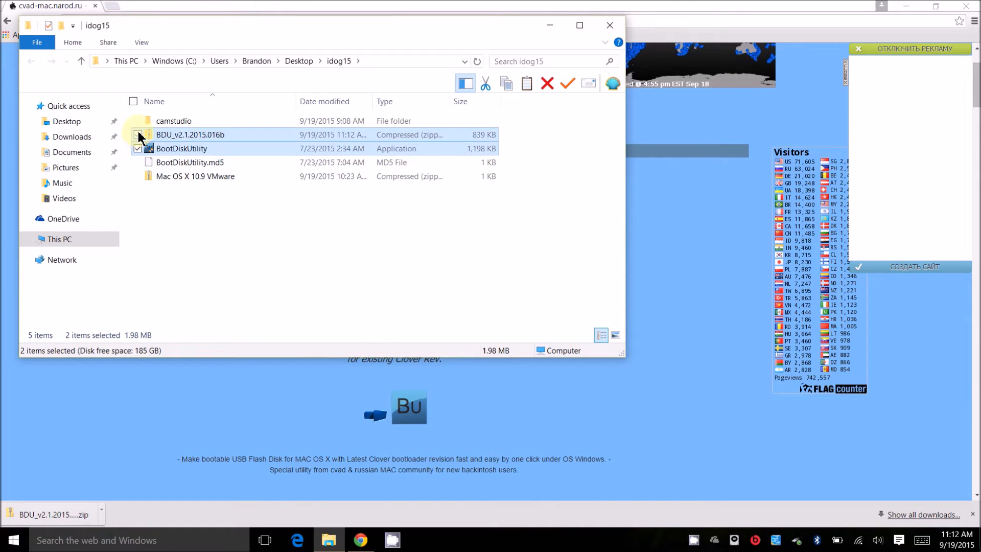
click(137, 134)
right_click(178, 149)
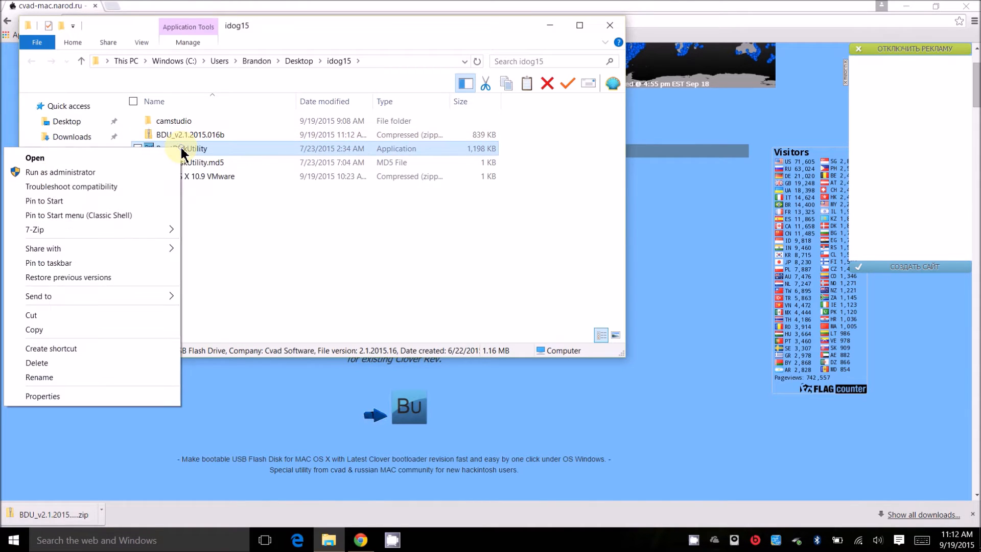
click(167, 173)
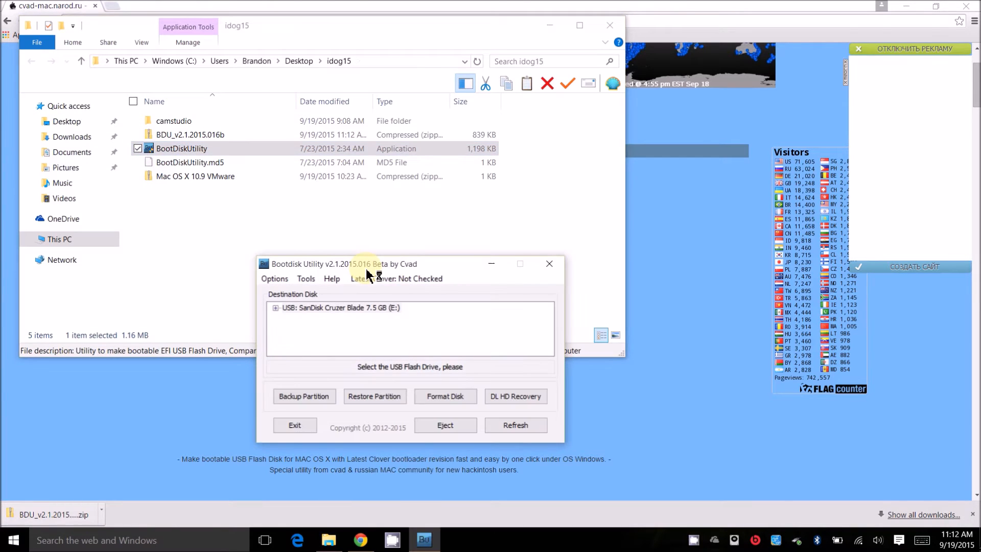
Close the browser, reposition the Bootdisk Utility window and select the SanDisk Cruzer Blade USB drive (E:) as destination disk.
click(966, 4)
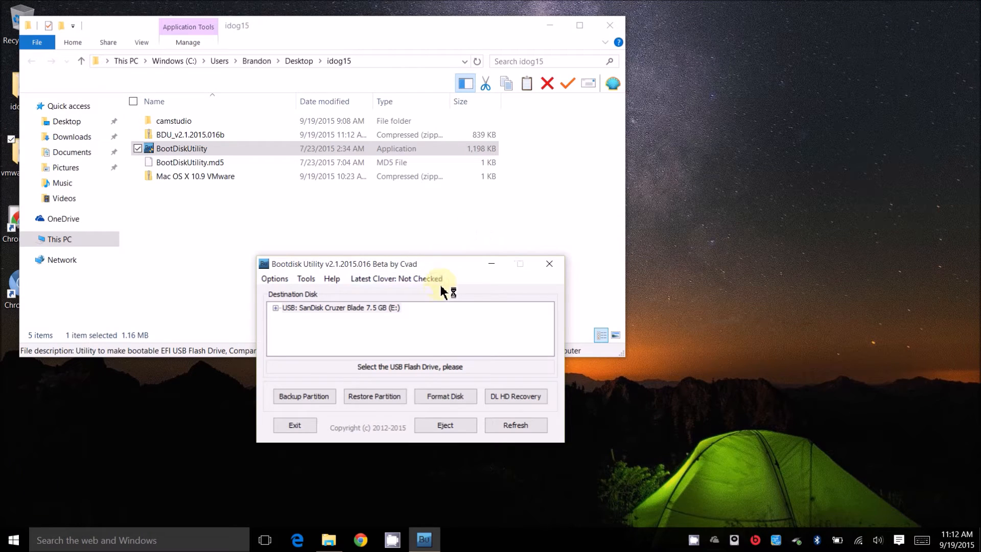
drag(454, 263, 464, 181)
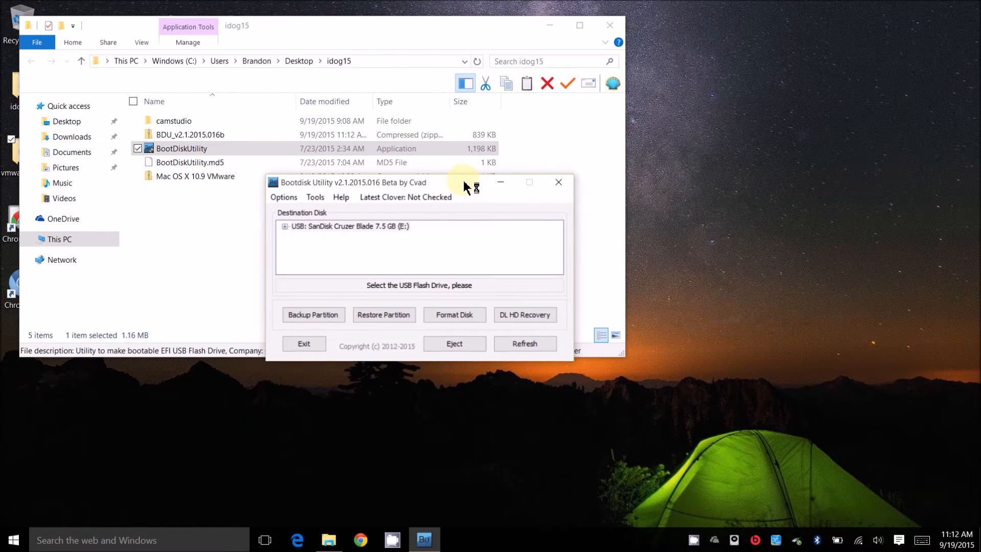
click(356, 229)
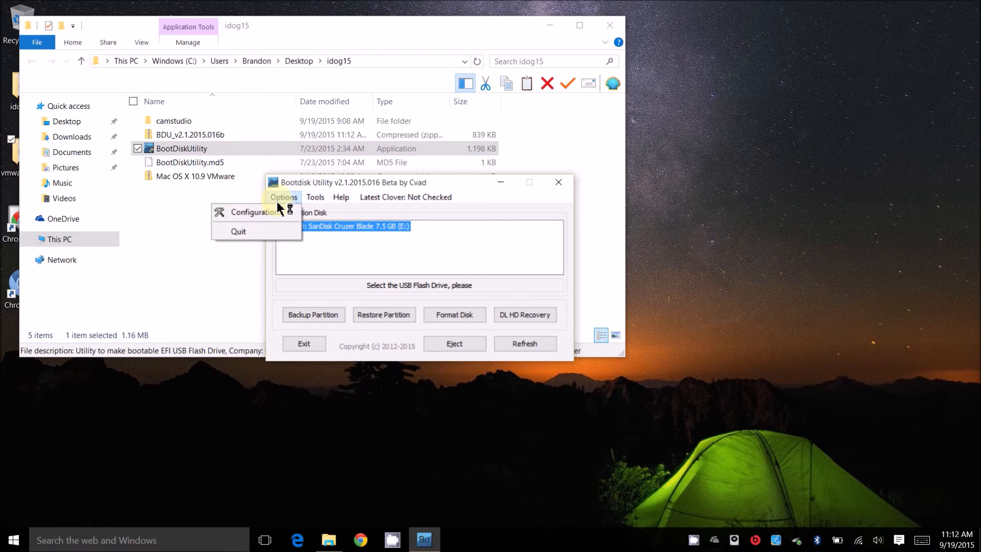
Set the boot partition size to 300 MB in the configuration and format the SanDisk Cruzer Blade drive with Clover.
click(275, 211)
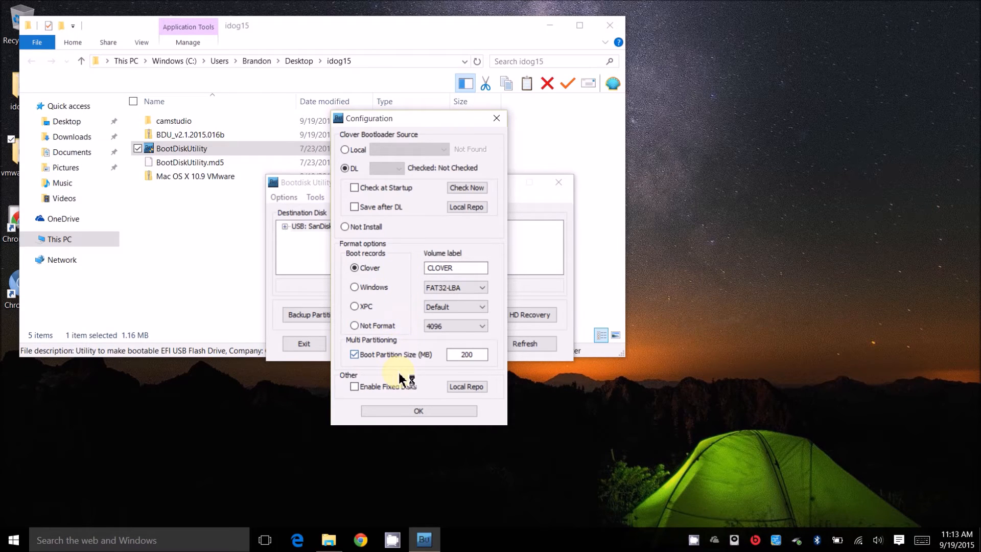
click(485, 357)
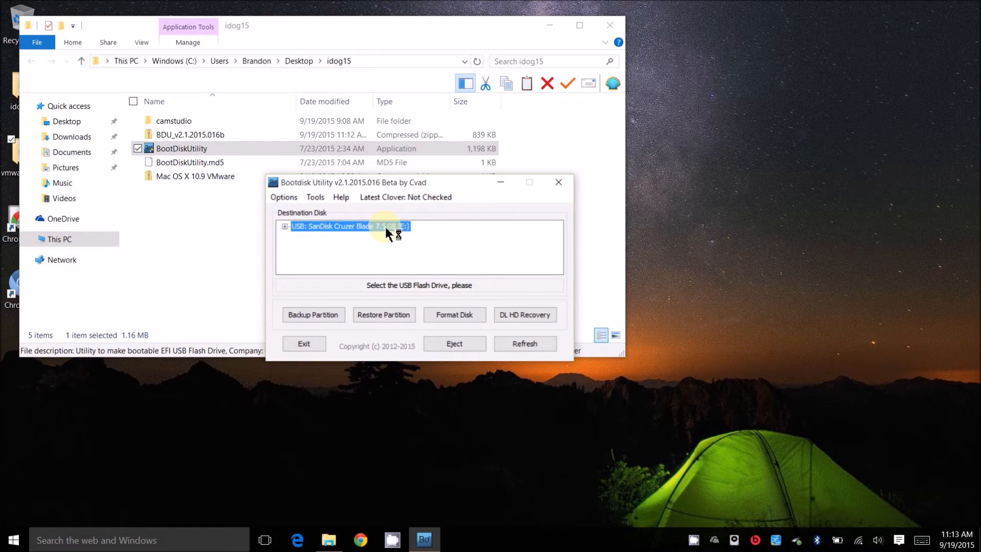
click(454, 314)
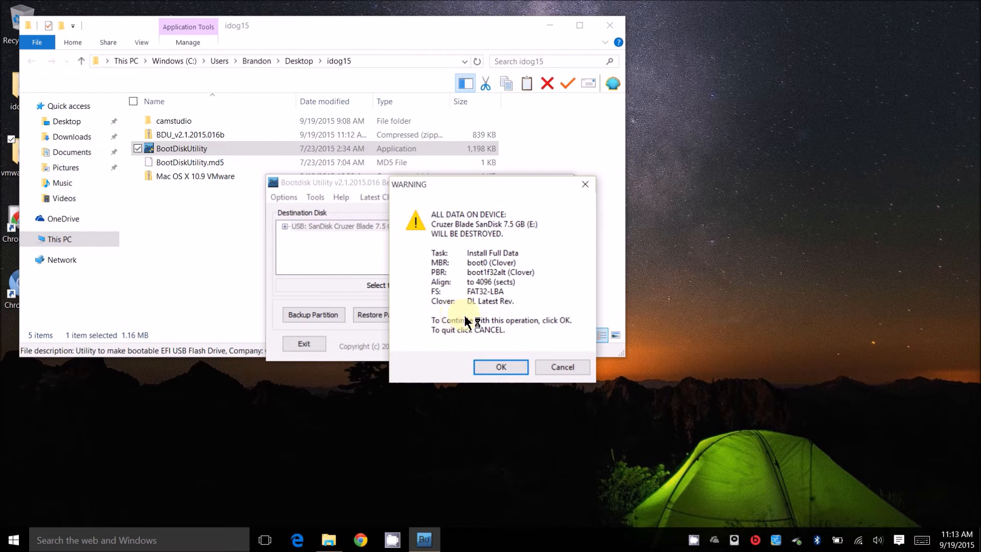
click(511, 366)
Quick-format Local Disk (F:) as FAT32 with 4096-byte allocation units and close the format dialog.
click(521, 280)
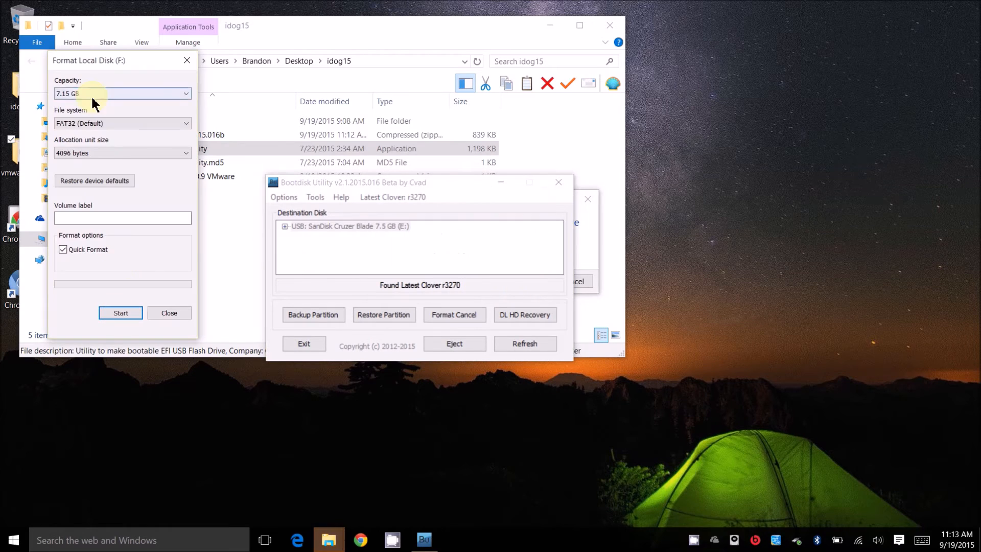
click(123, 314)
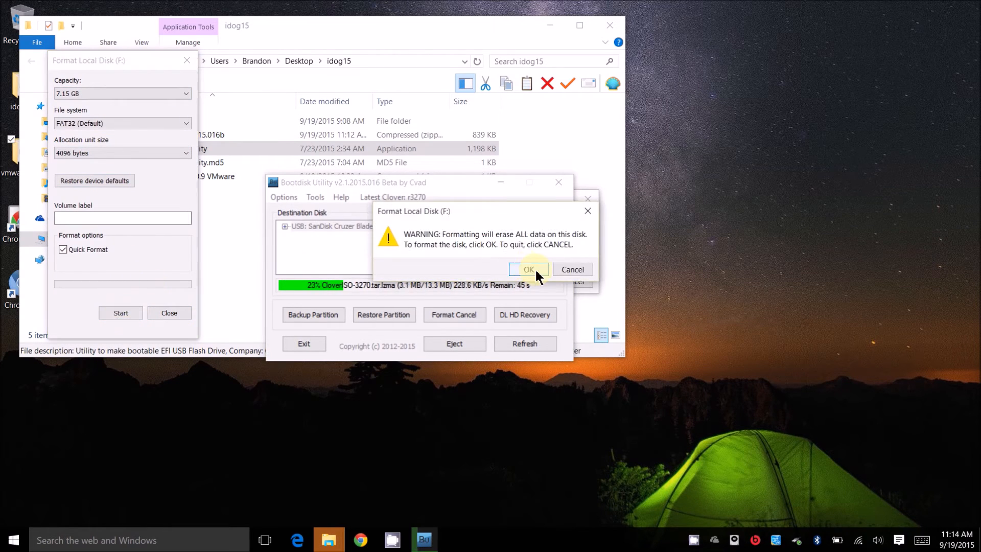
click(528, 270)
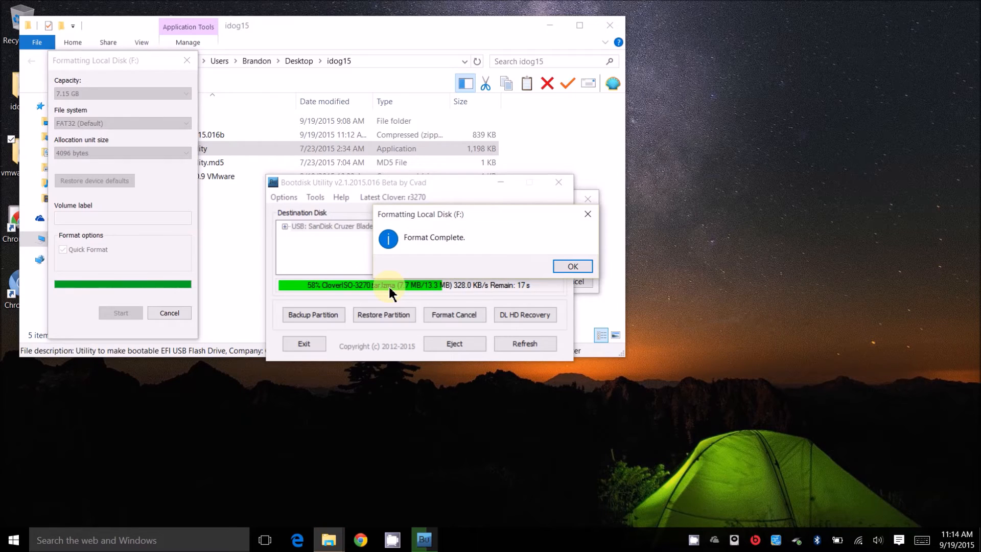
click(579, 273)
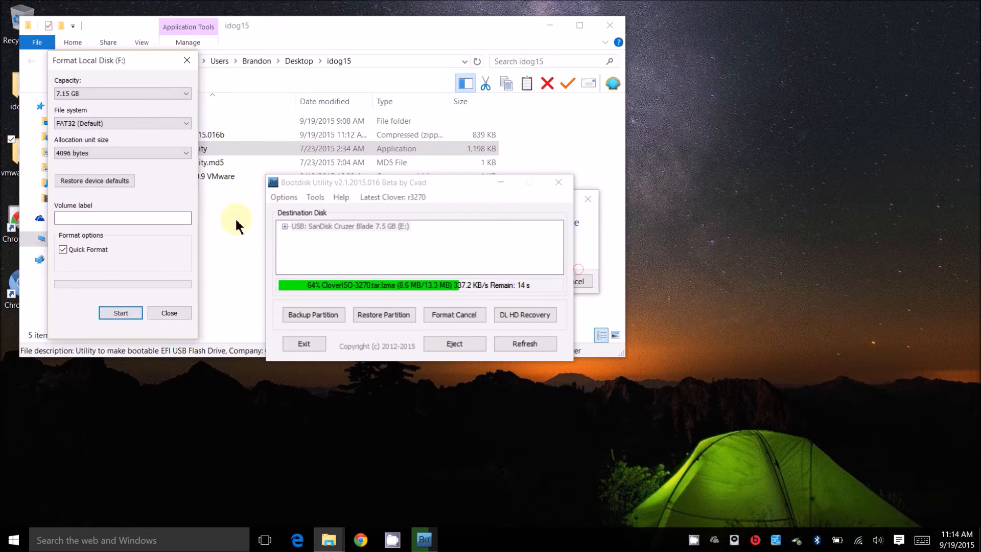
click(183, 62)
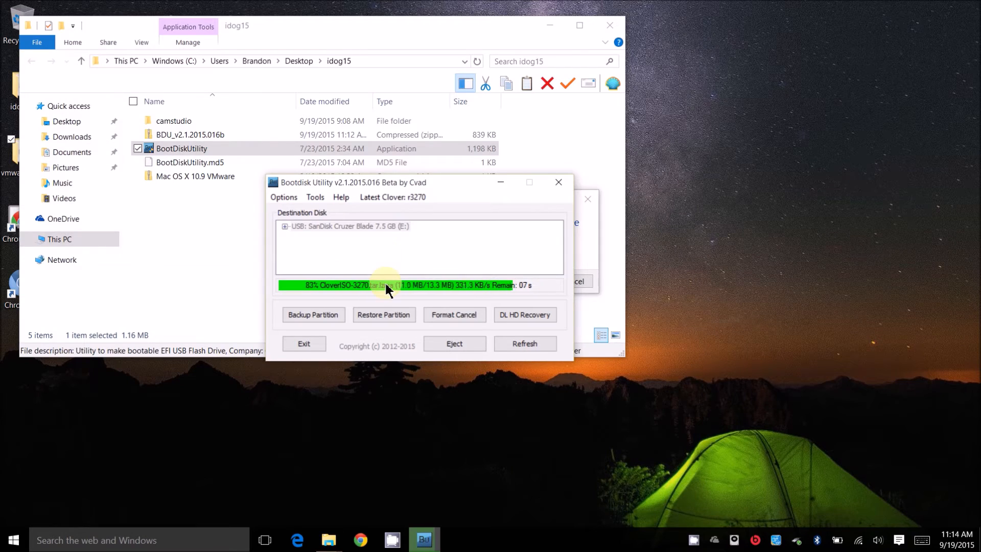
Close the idog15 folder, dismiss the remaining disk format prompt and expand the USB drive to inspect its partitions.
click(609, 25)
click(579, 280)
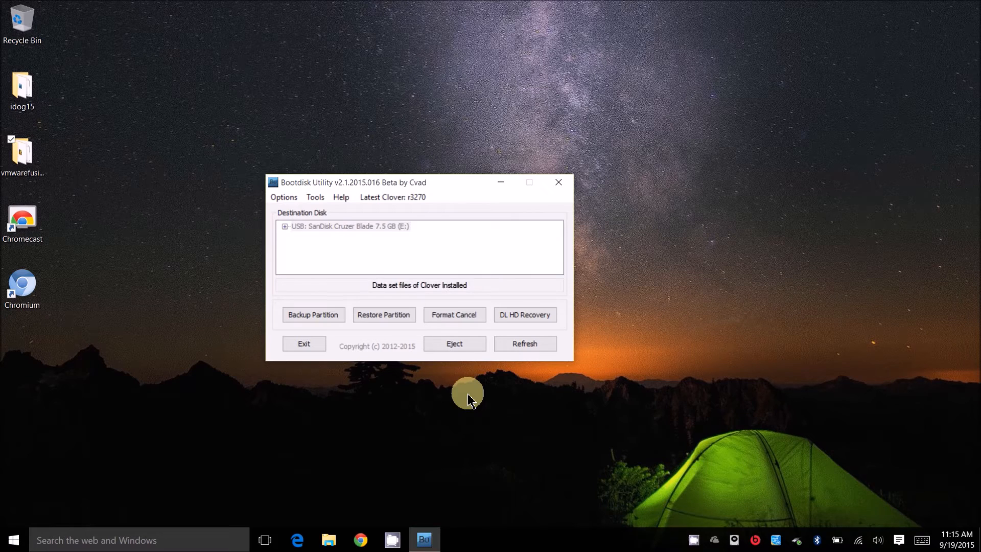
click(288, 226)
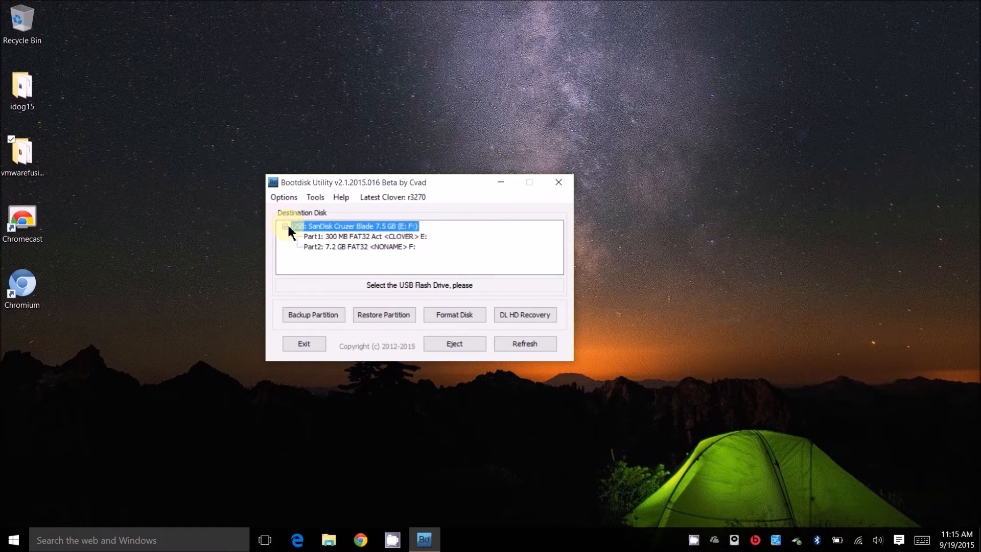
click(347, 240)
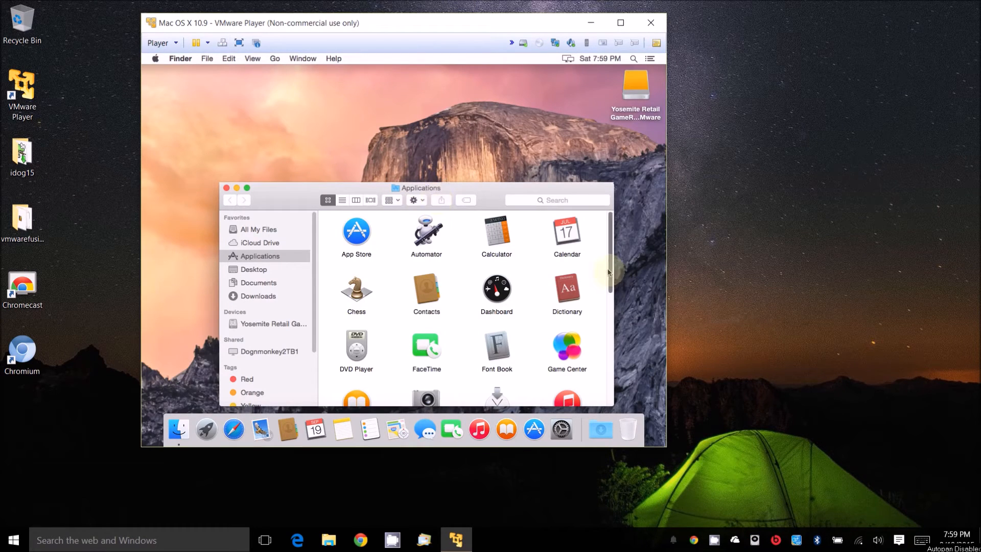
In the VMware Player guest, locate Install OS X Yosemite10.10.5 in Applications and check the CLOVER and NO NAME volumes on the desktop.
drag(608, 273, 611, 310)
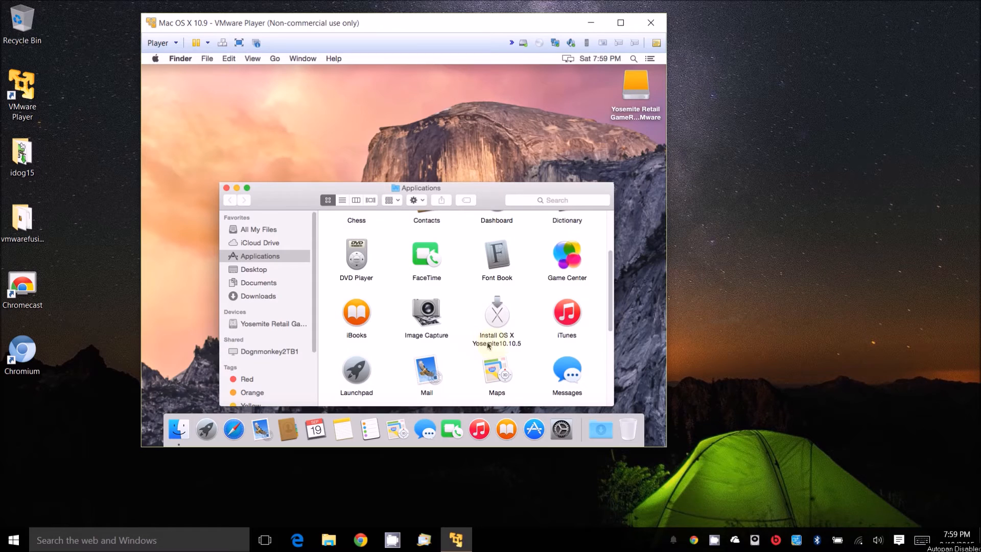
click(506, 346)
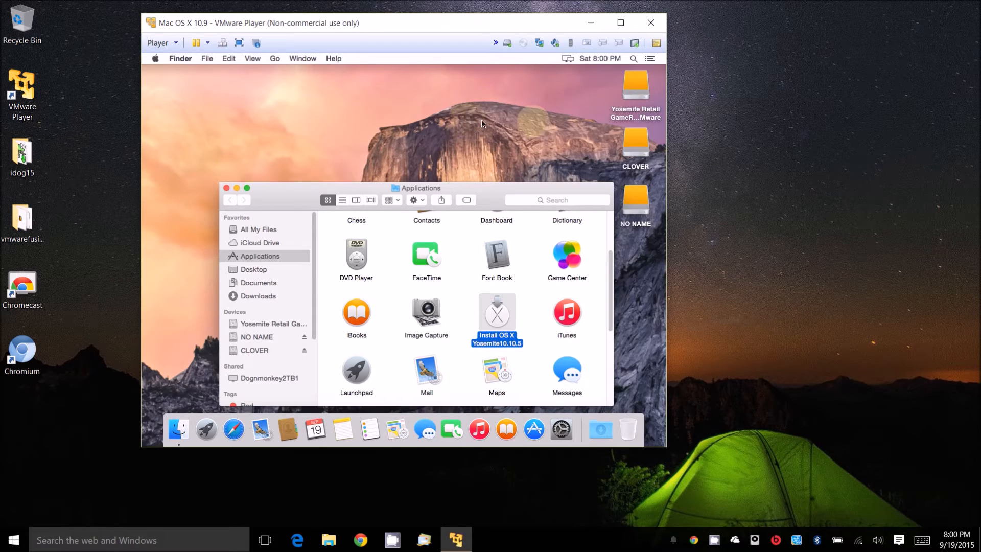
click(634, 150)
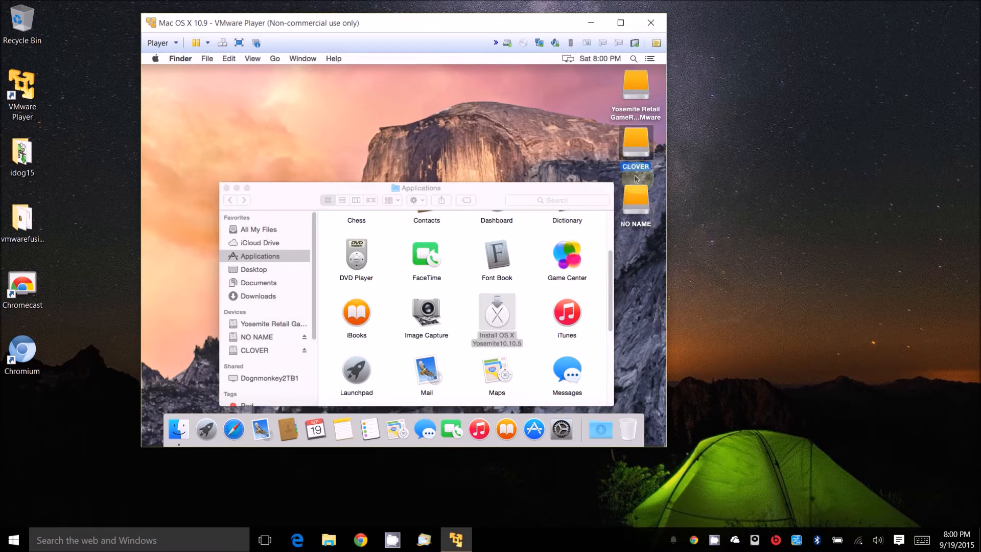
click(637, 202)
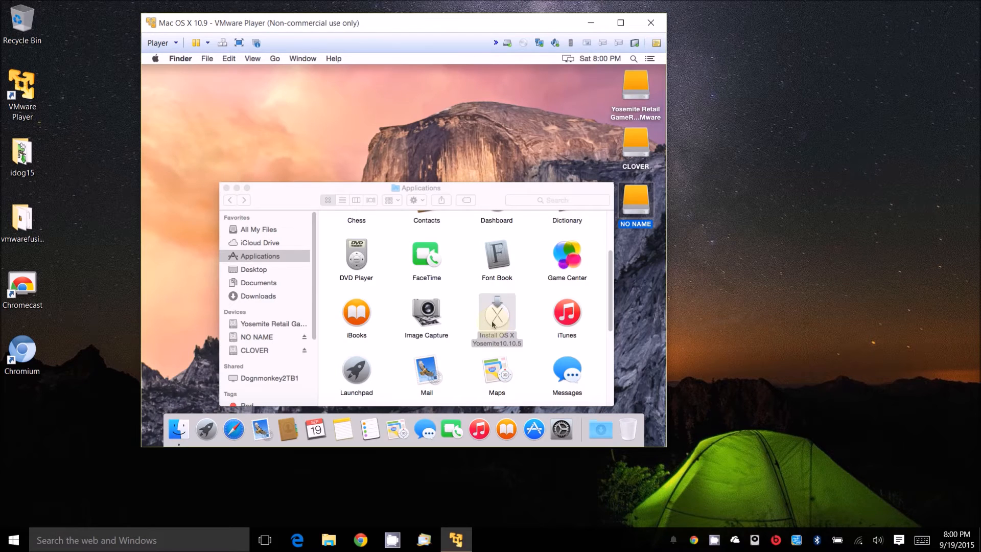
Show the package contents of Install OS X Yosemite10.10.5 and open its Contents/SharedSupport folder.
right_click(493, 324)
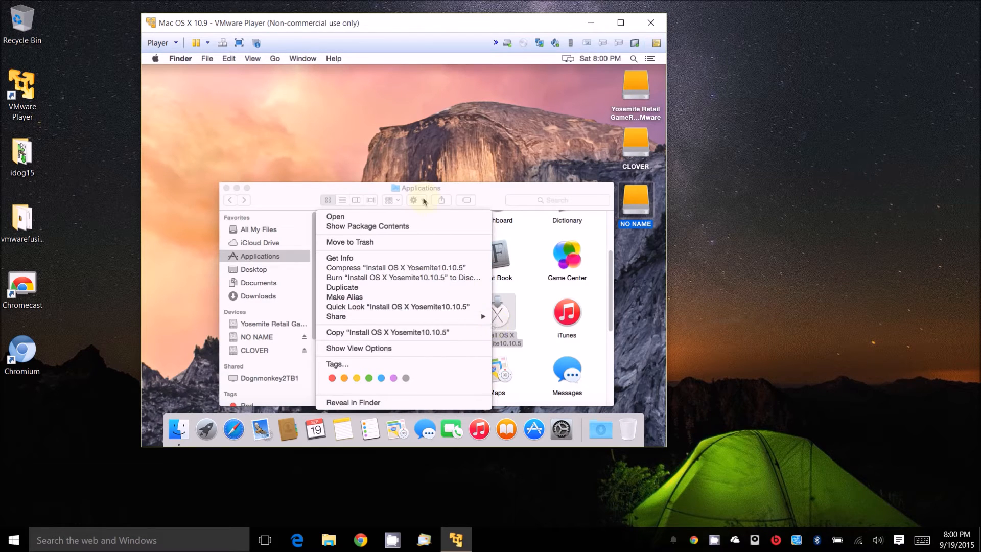
click(441, 230)
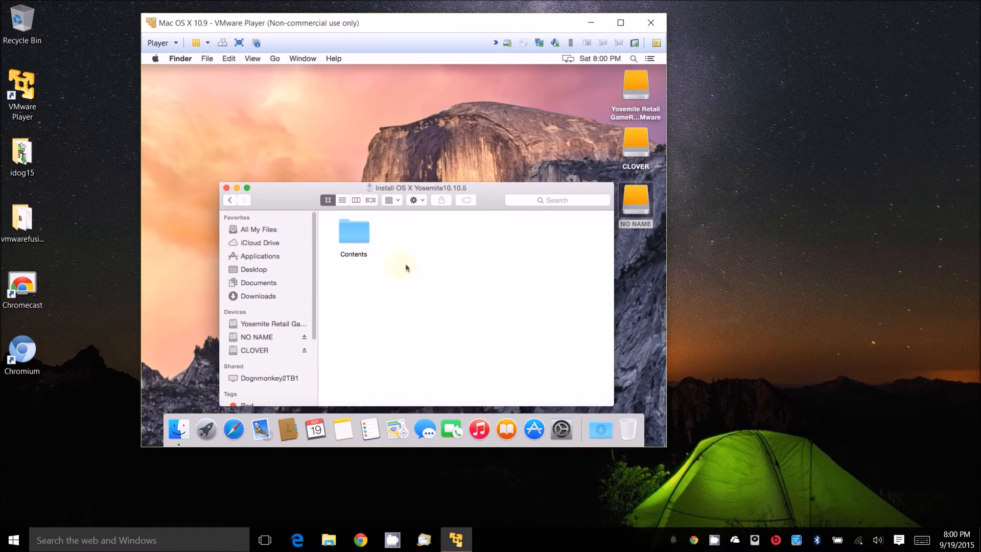
double_click(356, 239)
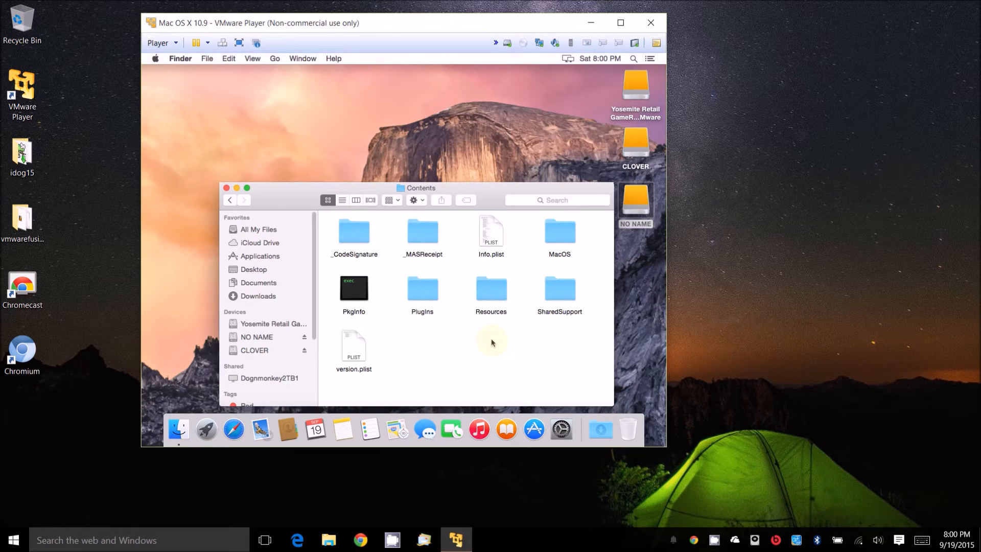
double_click(568, 297)
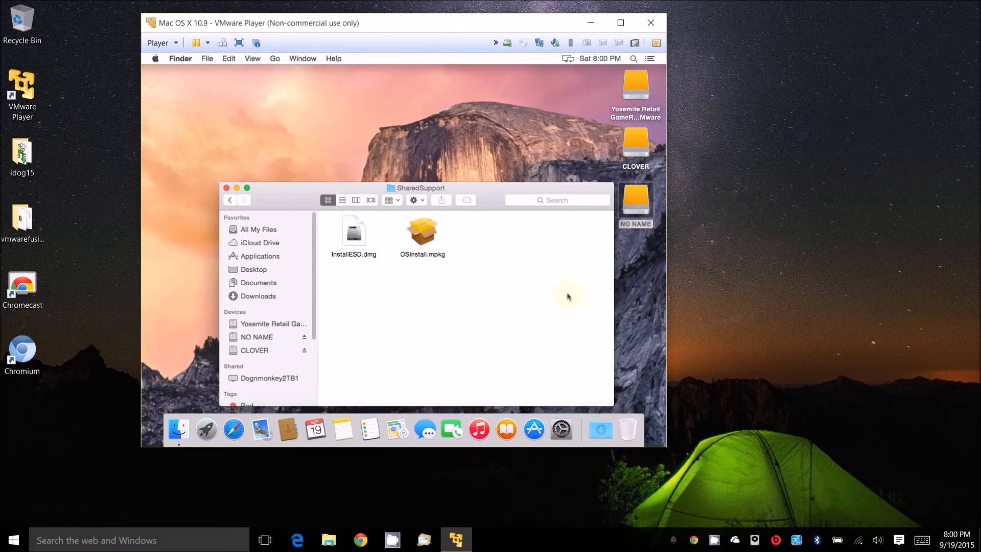
Mount InstallESD.dmg from the SharedSupport folder with DiskImageMounter.
right_click(360, 257)
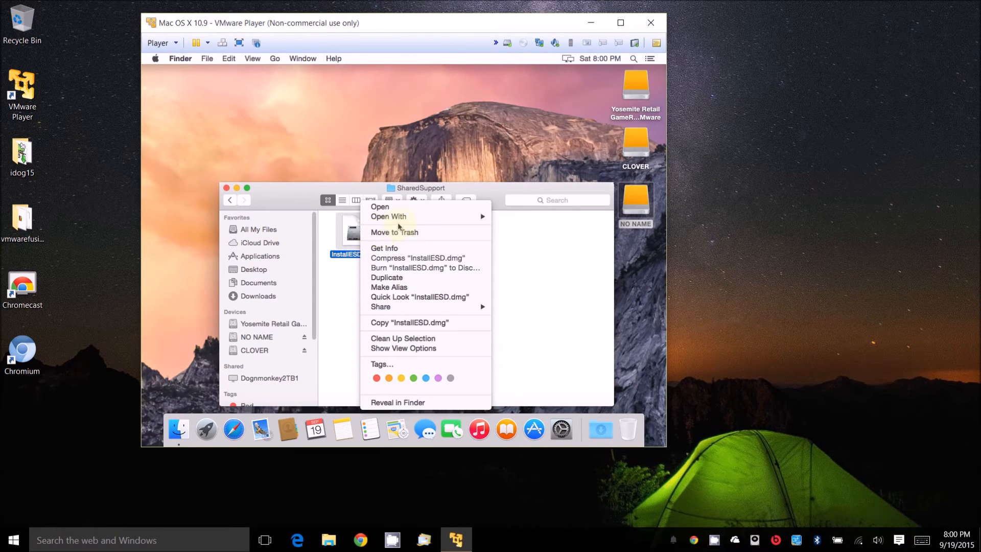
mouse_move(411, 221)
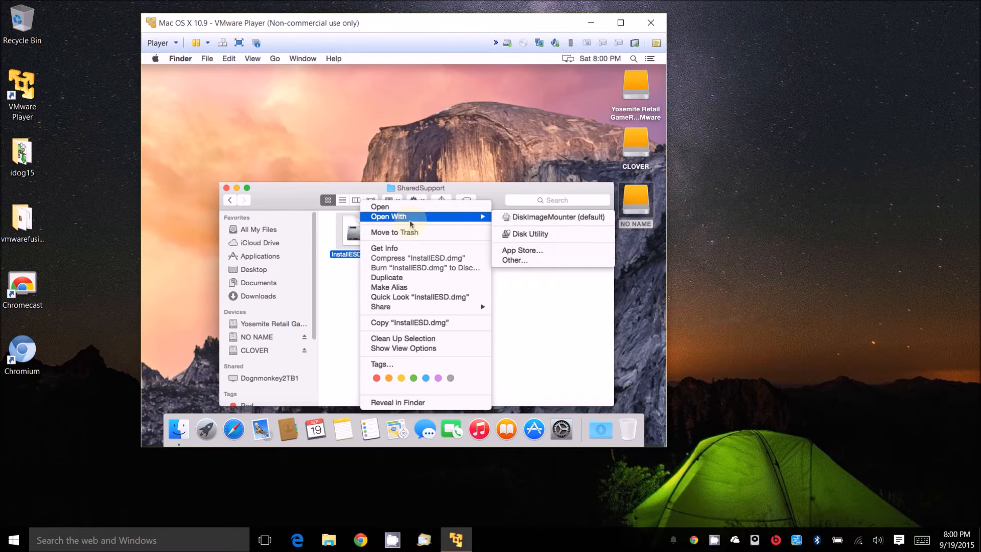
click(543, 222)
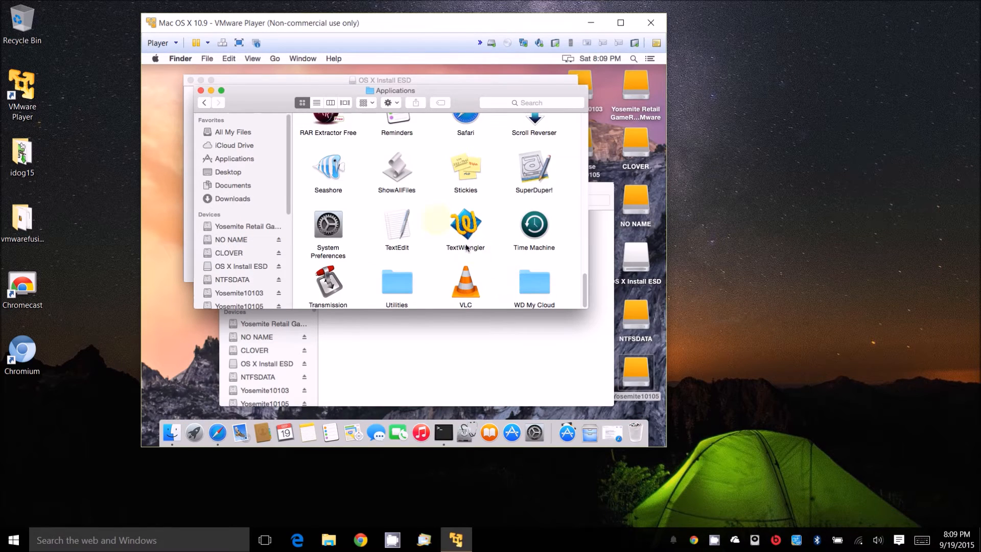
Run ShowAllFiles from the Applications folder and choose to show special files.
drag(391, 167, 564, 434)
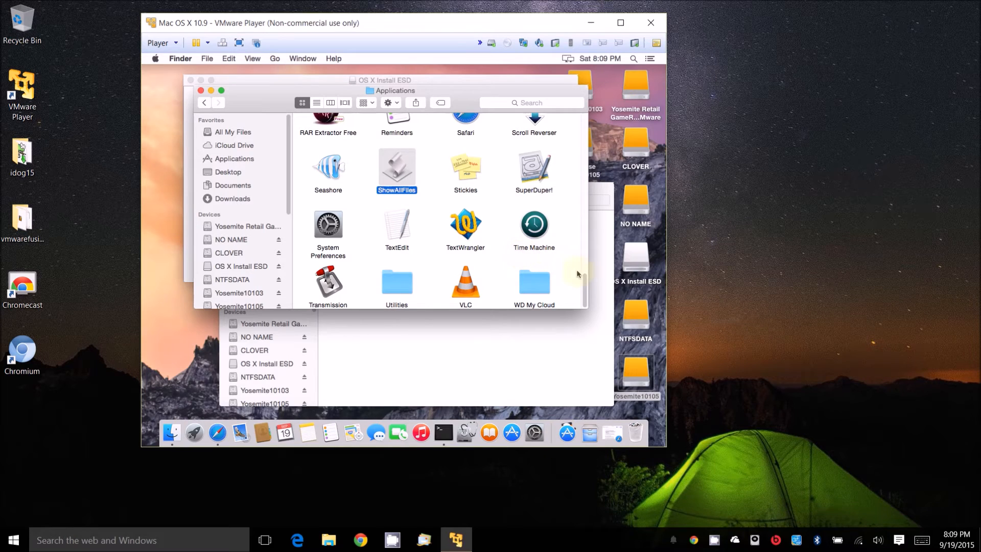
drag(587, 289, 564, 428)
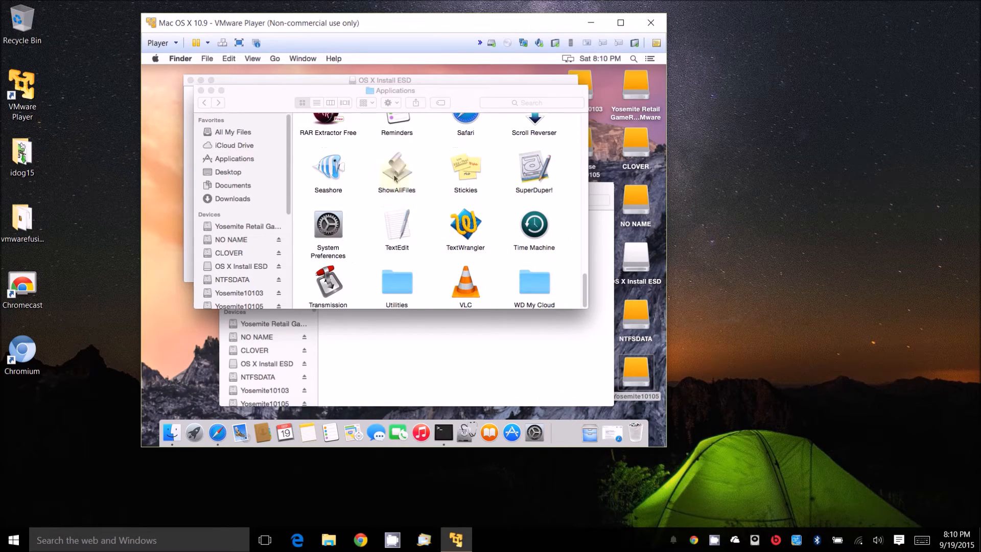
click(394, 175)
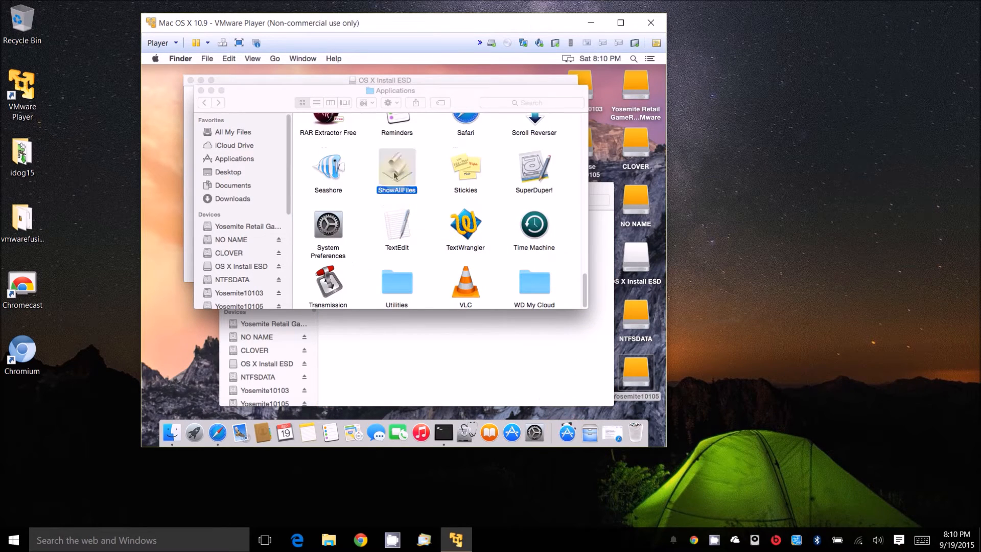
click(201, 90)
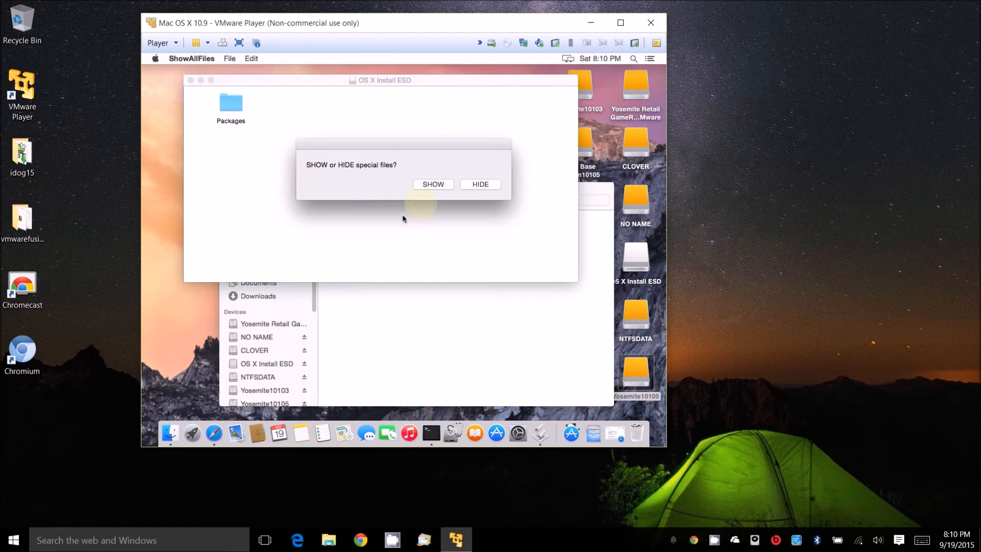
click(438, 185)
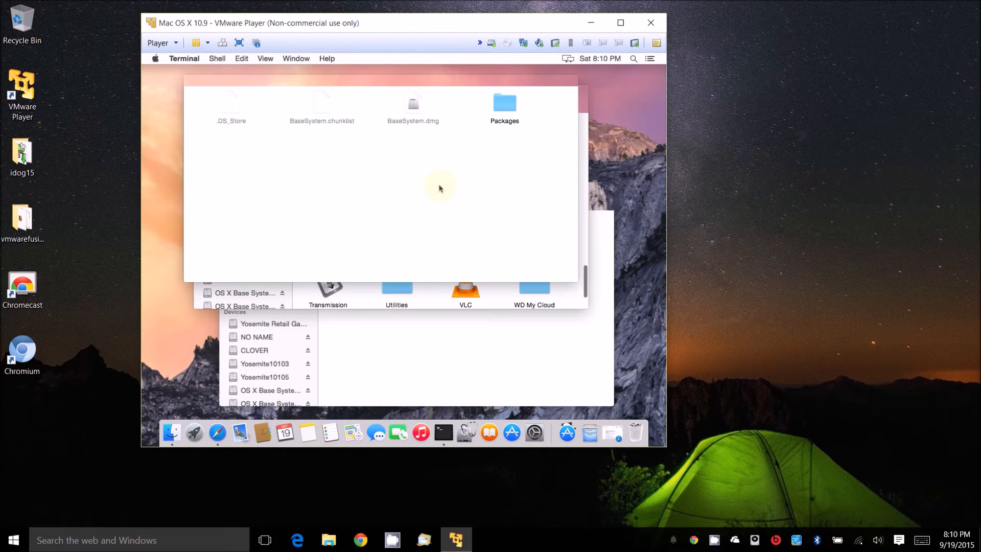
Mount BaseSystem.dmg from the OS X Install ESD volume with DiskImageMounter, skipping the verification.
click(413, 123)
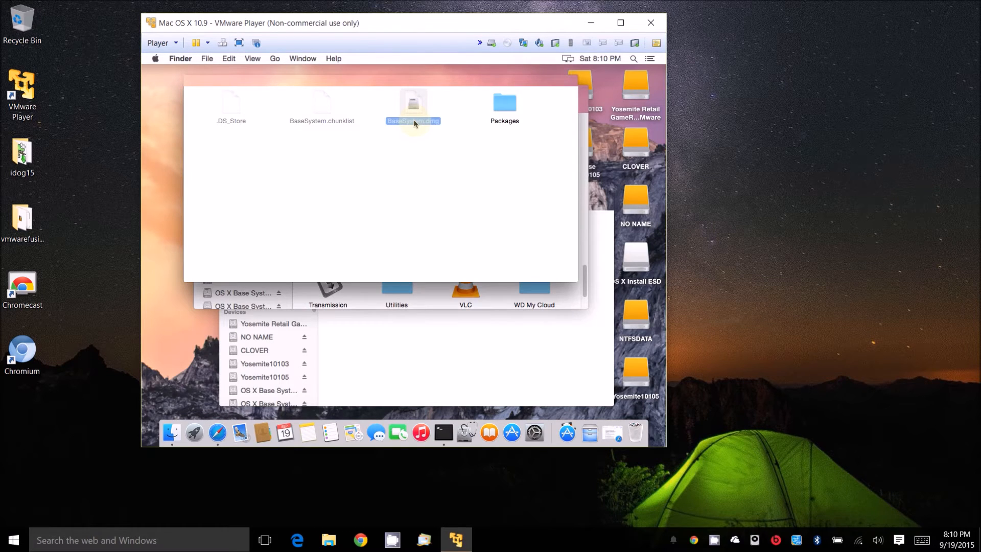
right_click(414, 122)
mouse_move(453, 139)
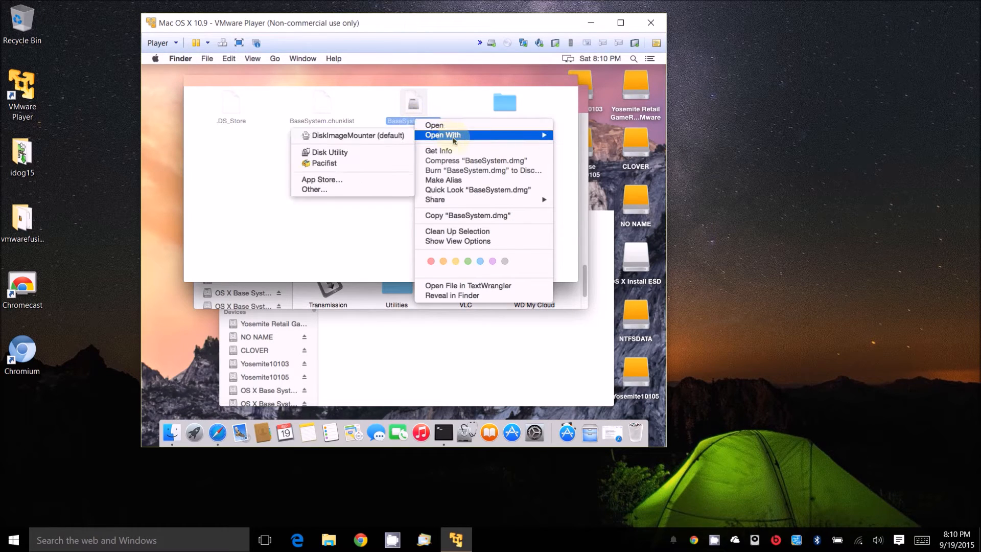
click(387, 136)
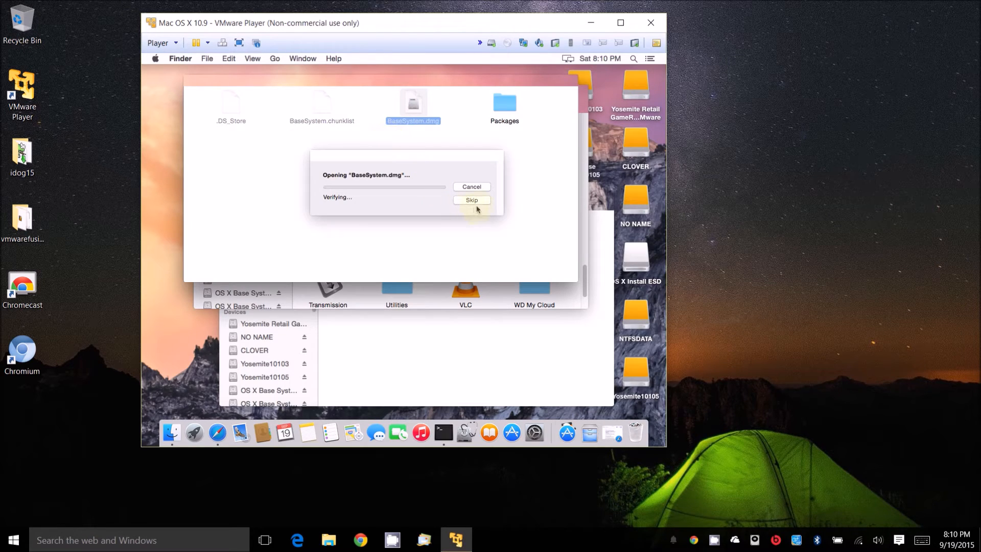
click(480, 201)
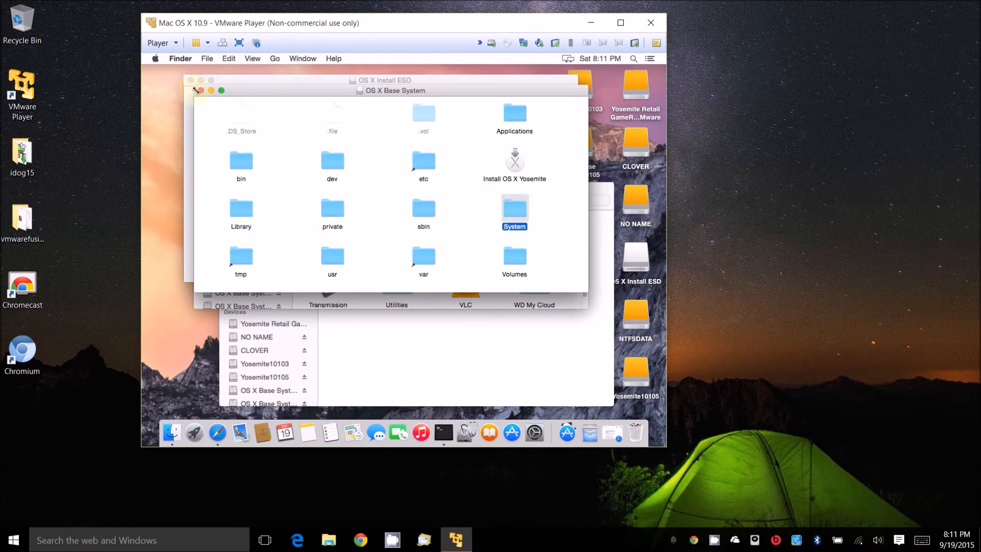
Close the OS X Base System, OS X Install ESD, Applications and SharedSupport windows.
click(201, 90)
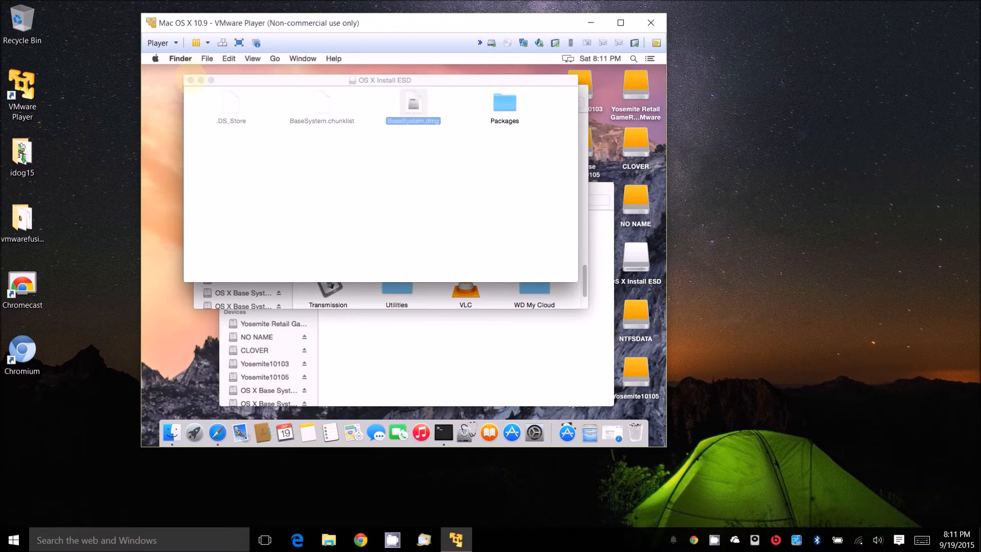
click(191, 81)
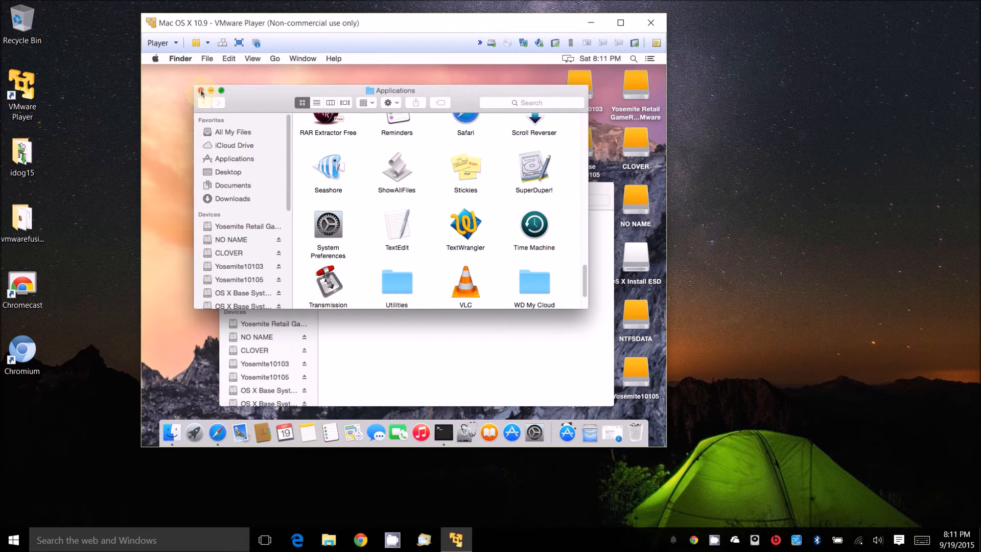
click(200, 90)
click(223, 188)
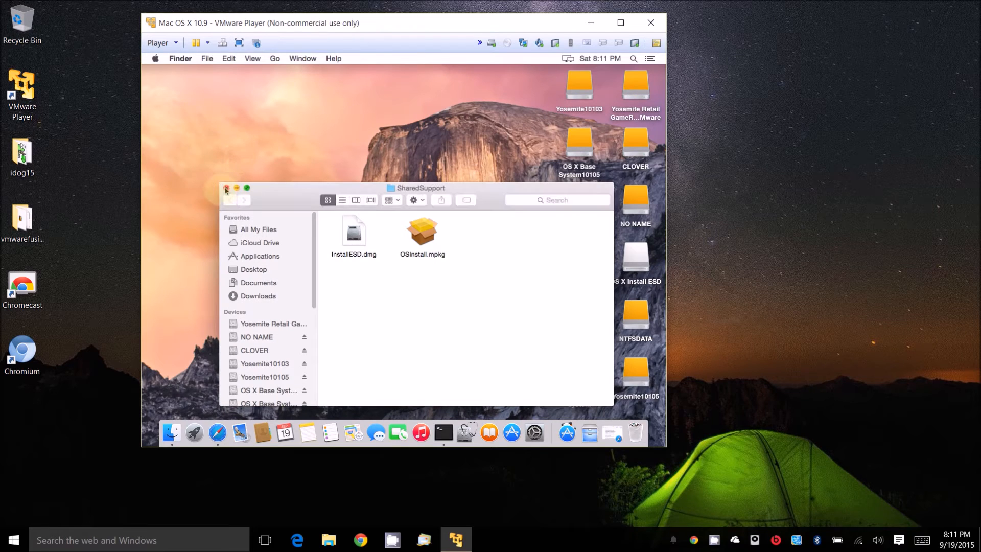
click(226, 188)
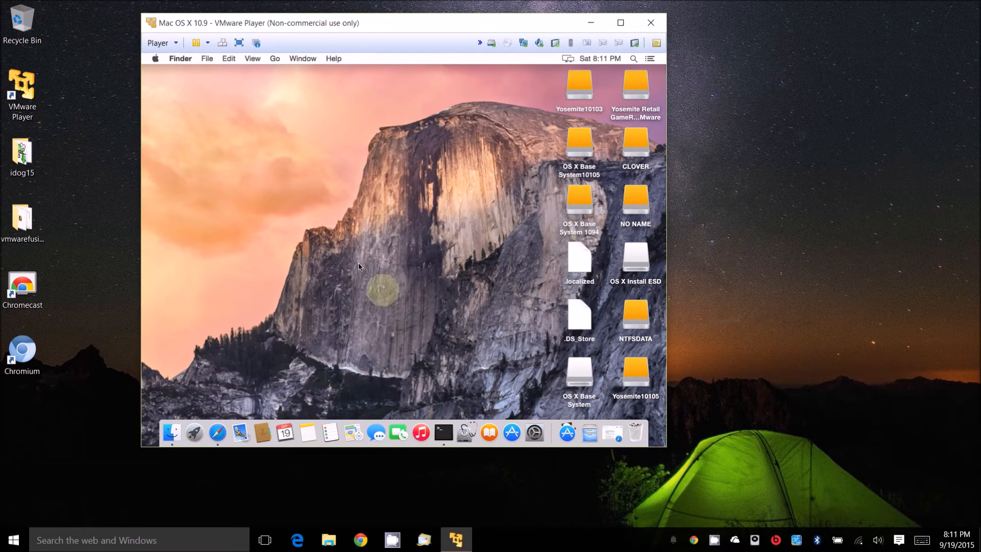
Set up a Disk Utility restore with OS X Base System as the source and the NO NAME volume as the destination.
click(469, 438)
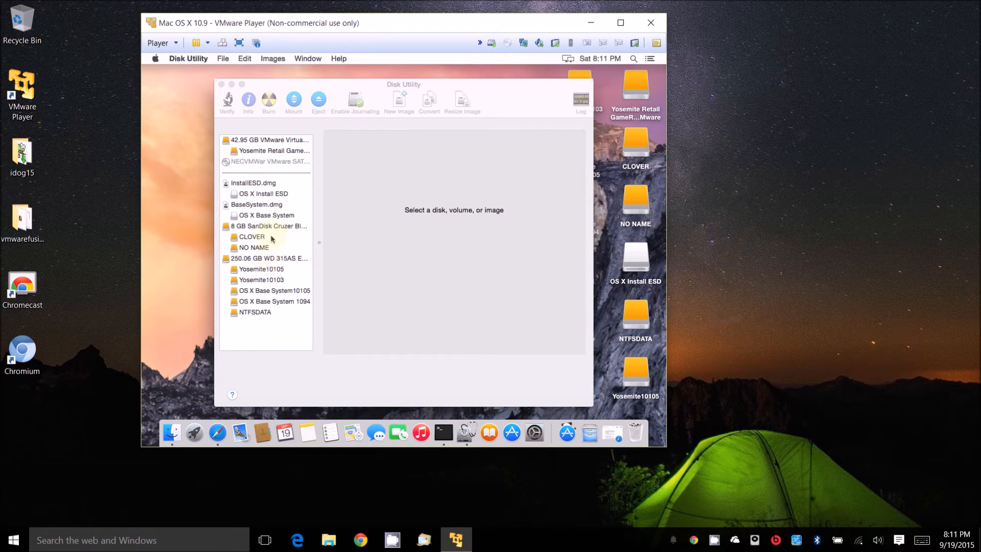
click(263, 215)
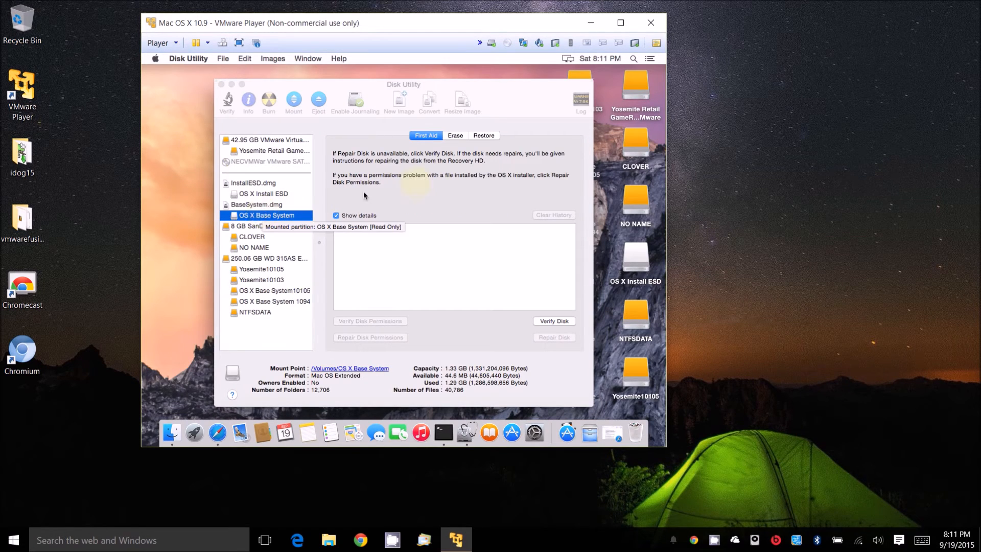
click(490, 139)
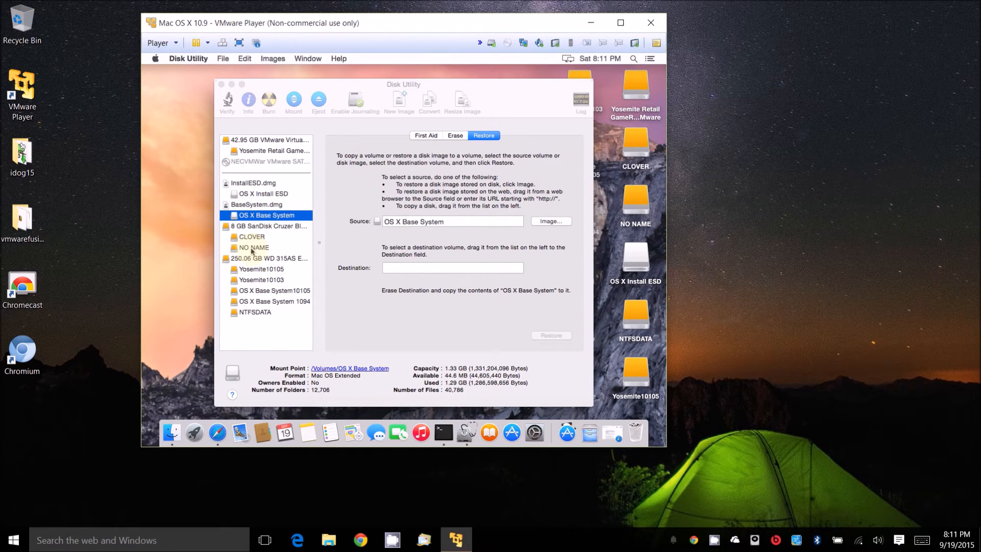
mouse_move(251, 248)
mouse_down()
mouse_move(391, 273)
mouse_move(418, 267)
mouse_up()
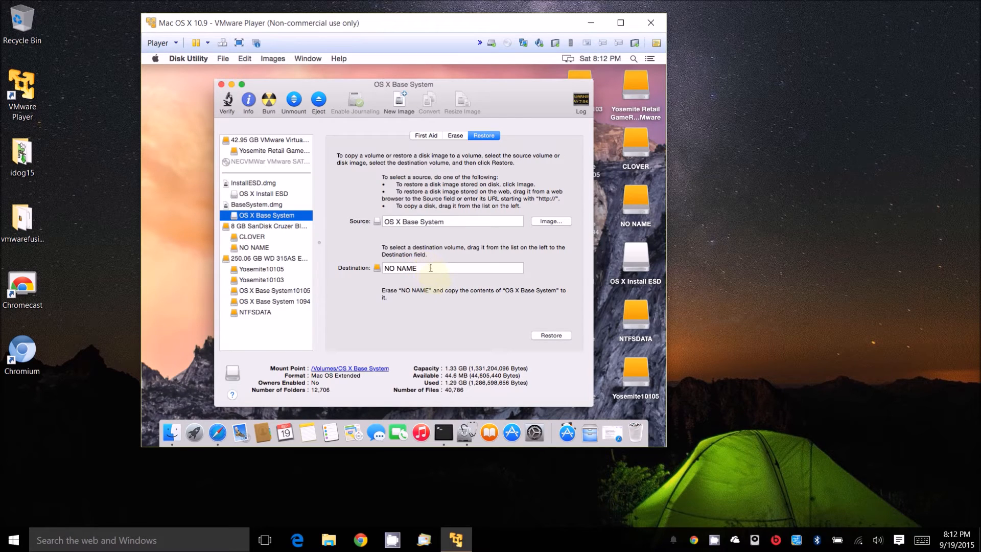
Start the restore, confirm erasing NO NAME, and authorize it with the account password.
click(551, 336)
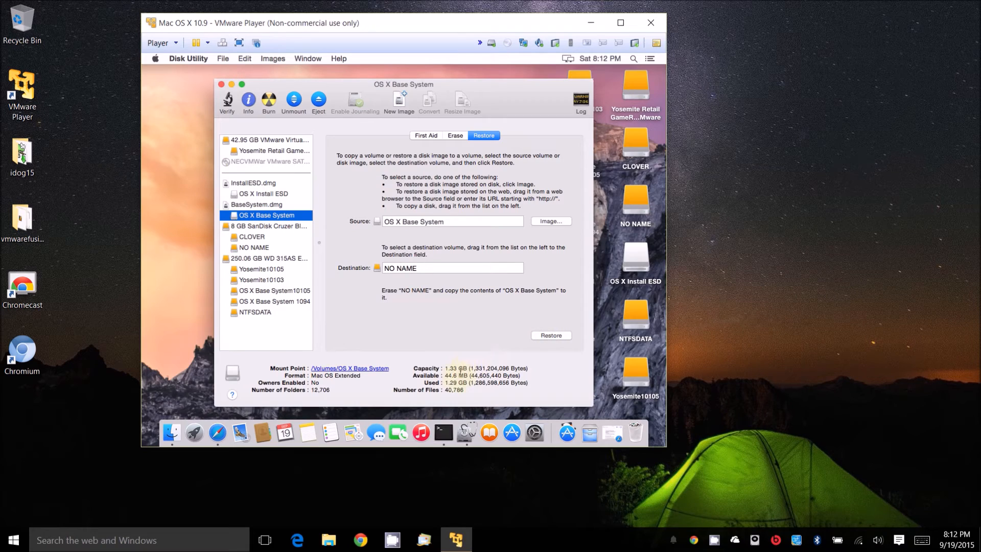
click(560, 340)
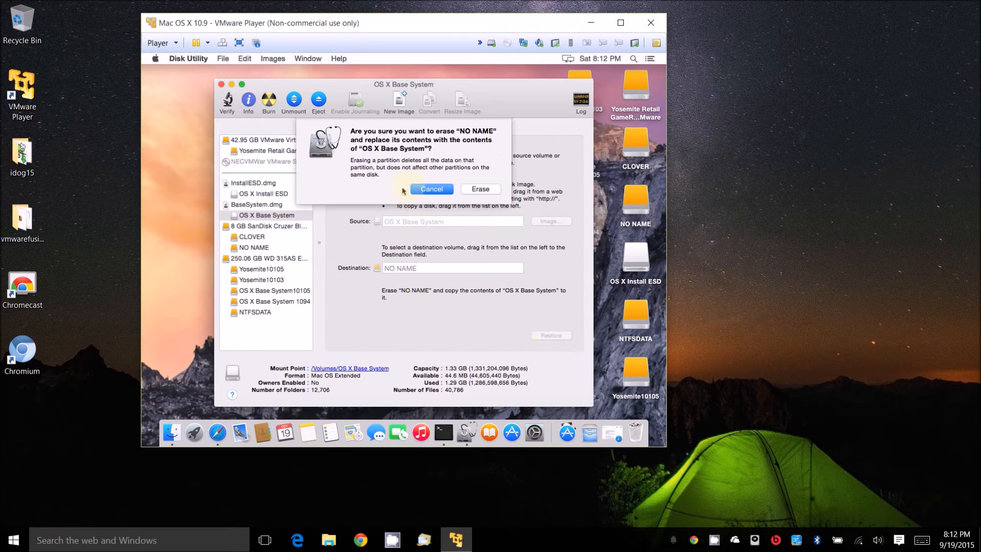
click(475, 189)
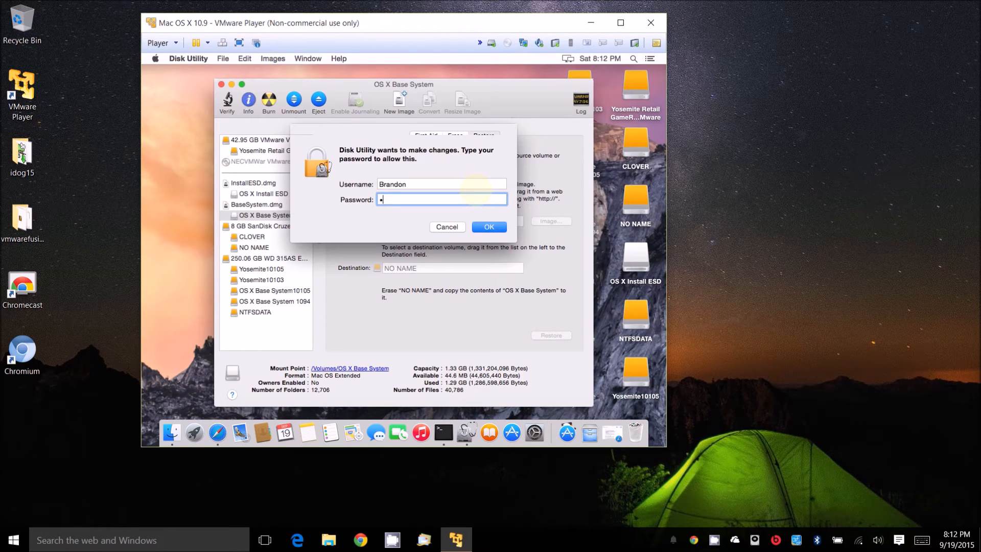
text(•••••)
key(Return)
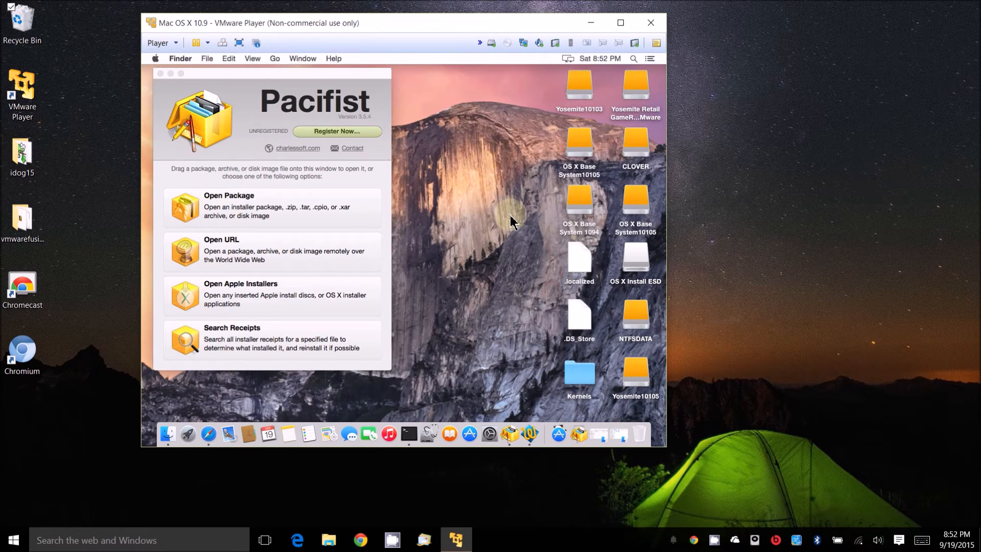
Browse to System/Installation on the OS X Base System10105 volume and examine its CDIS and Packages folders.
click(637, 209)
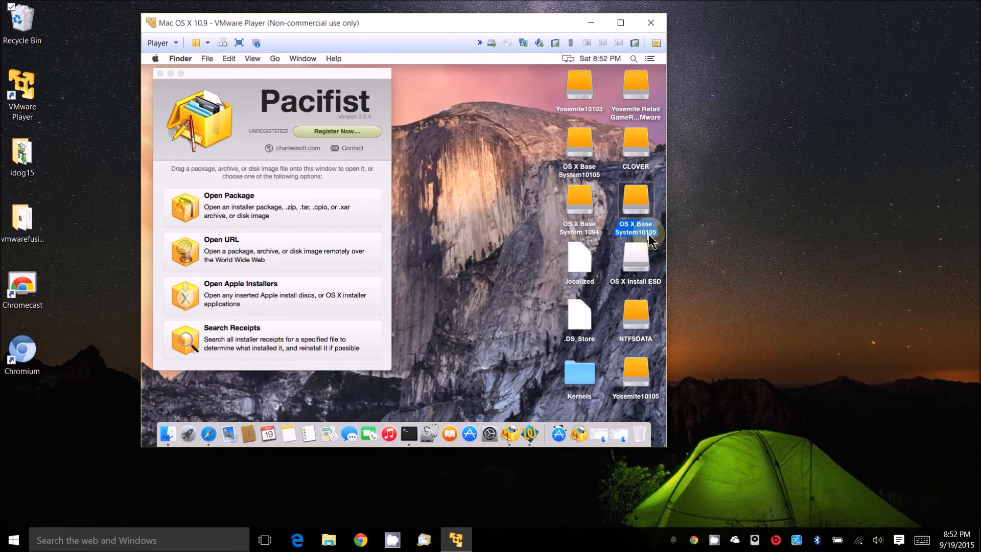
double_click(649, 235)
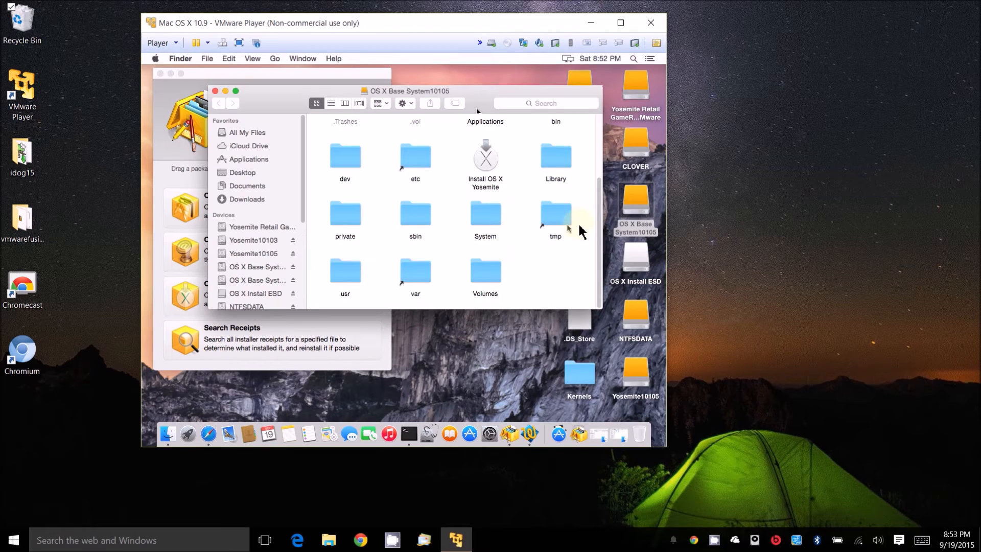
double_click(485, 225)
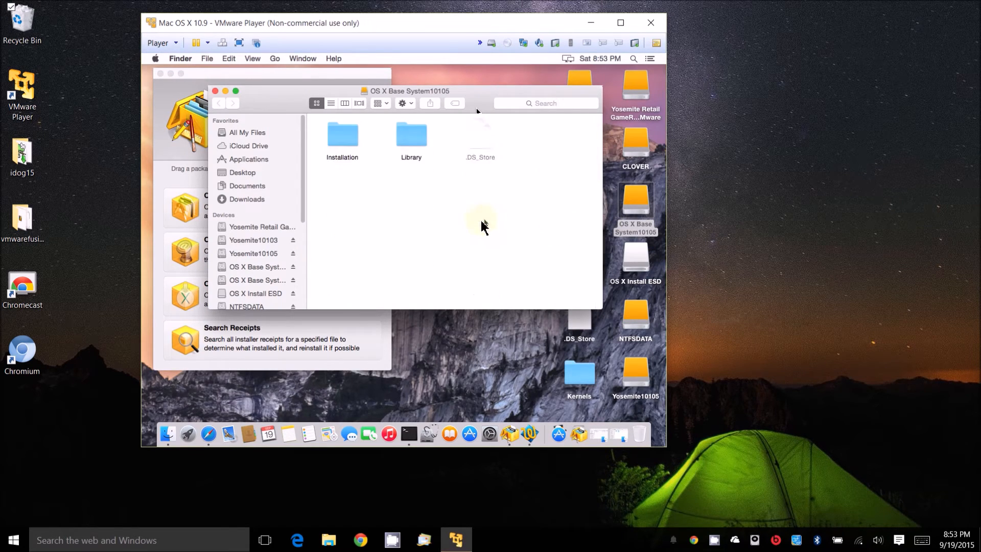
double_click(346, 142)
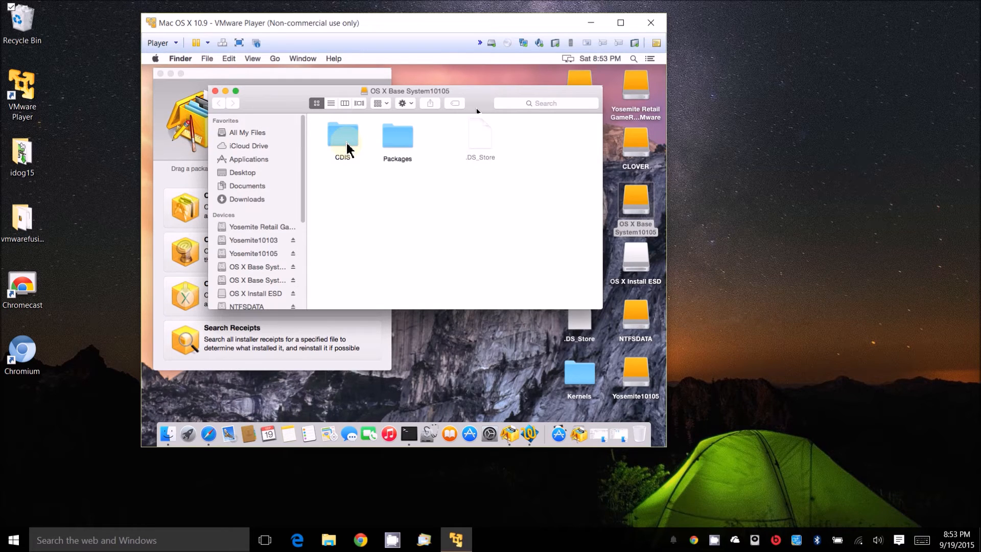
click(343, 142)
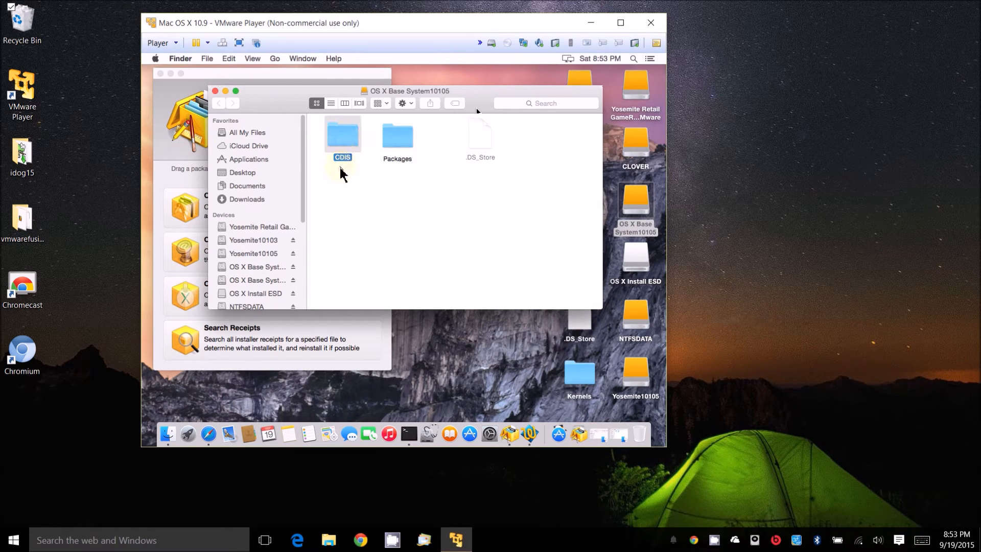
click(402, 148)
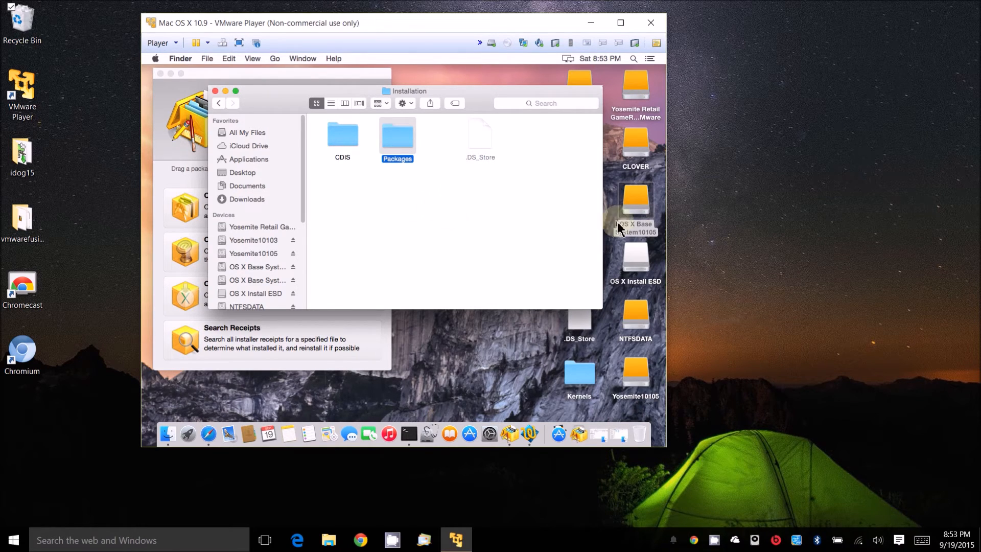
View the OS X Install ESD volume alongside the Installation folder's Packages contents, and close both Finder windows.
double_click(639, 263)
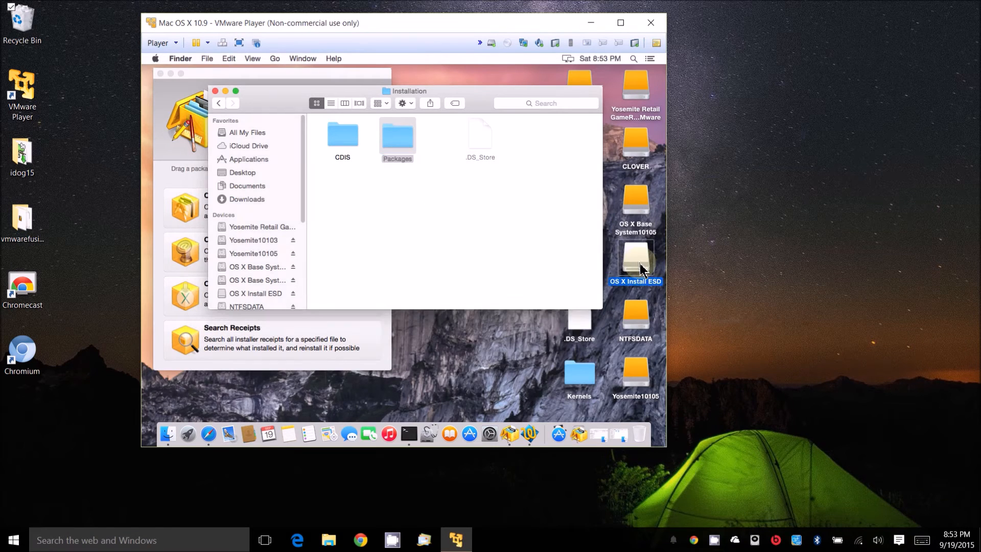
drag(482, 106, 469, 217)
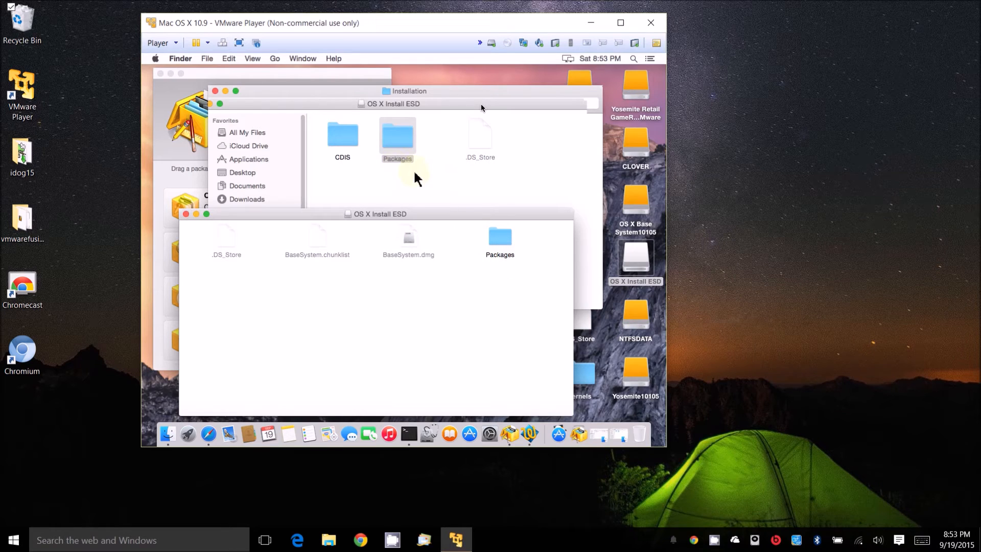
double_click(397, 137)
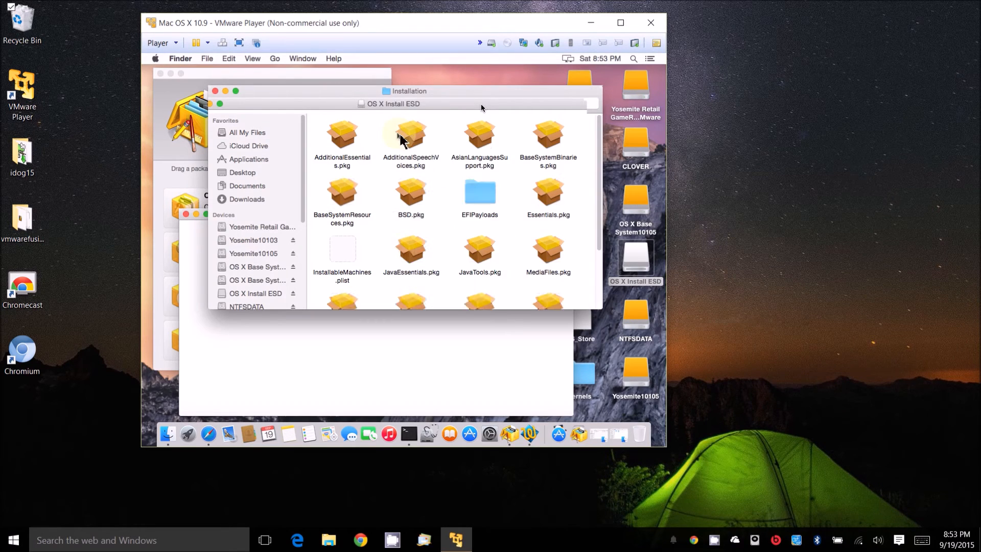
click(215, 91)
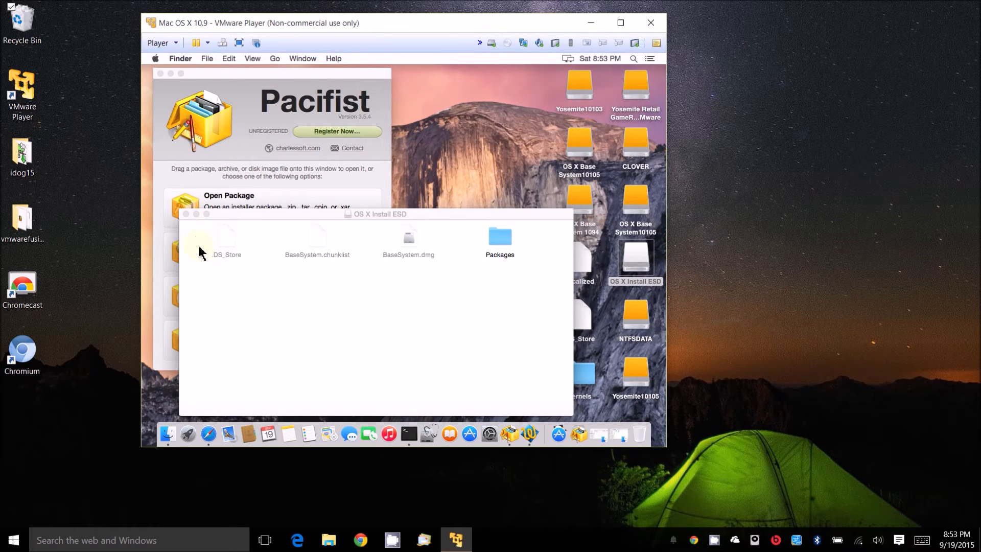
click(186, 214)
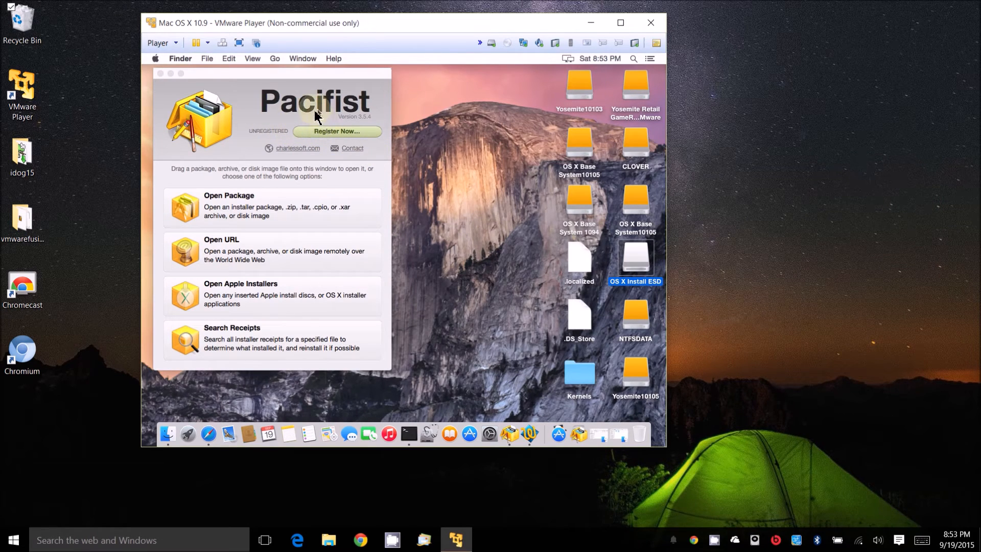
View the Pacifist page on the CharlesSoft website and close it.
click(345, 115)
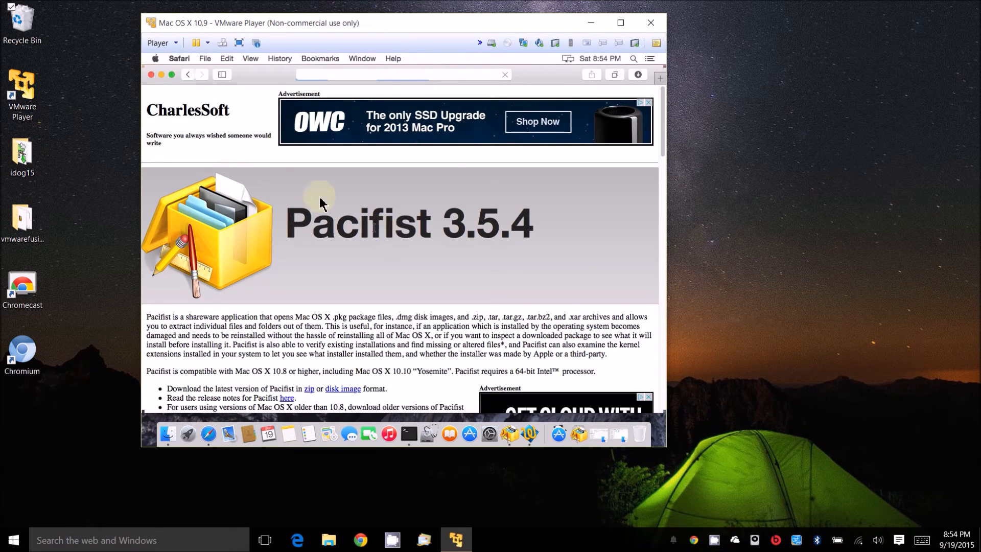
key(super+w)
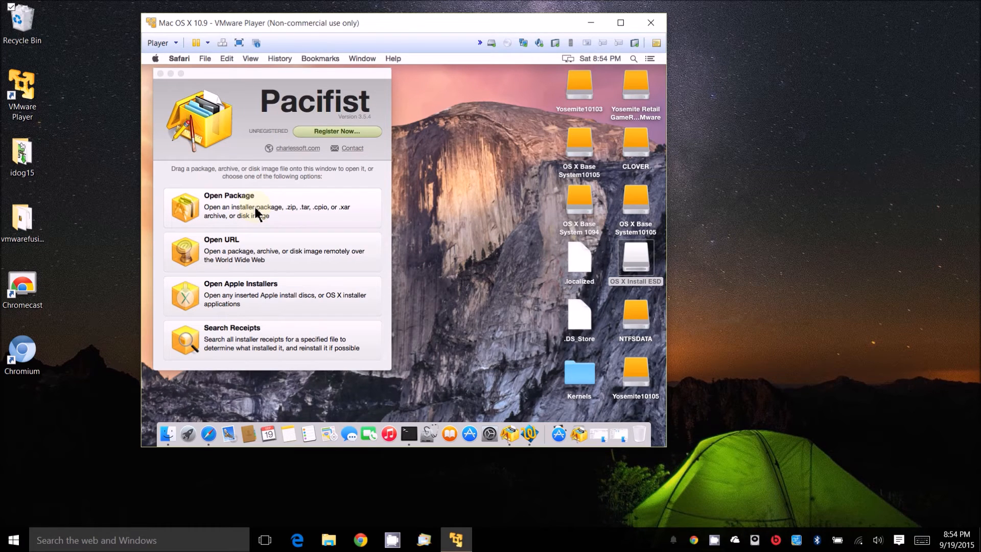
Open Essentials.pkg from the Packages folder of the OS X Install ESD volume in Pacifist.
click(254, 208)
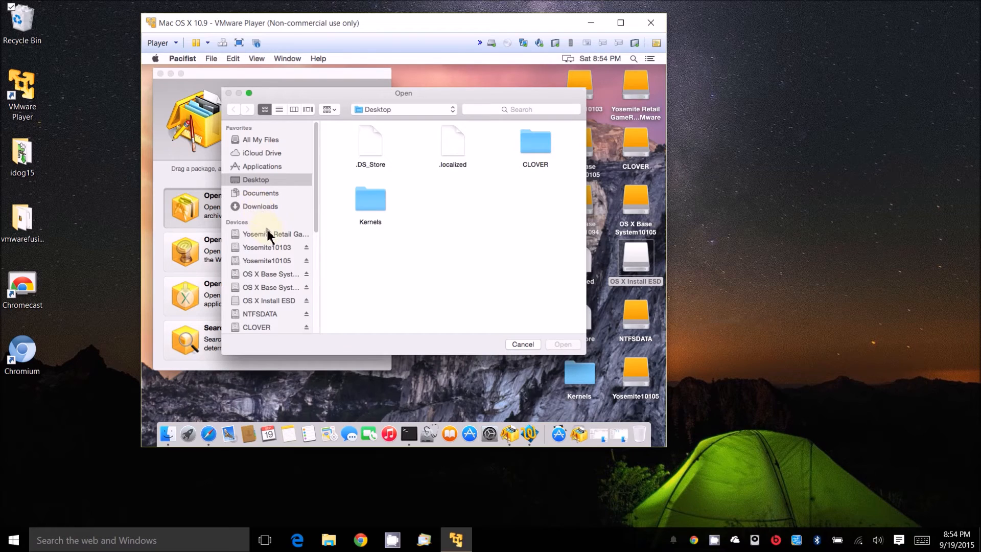
click(276, 274)
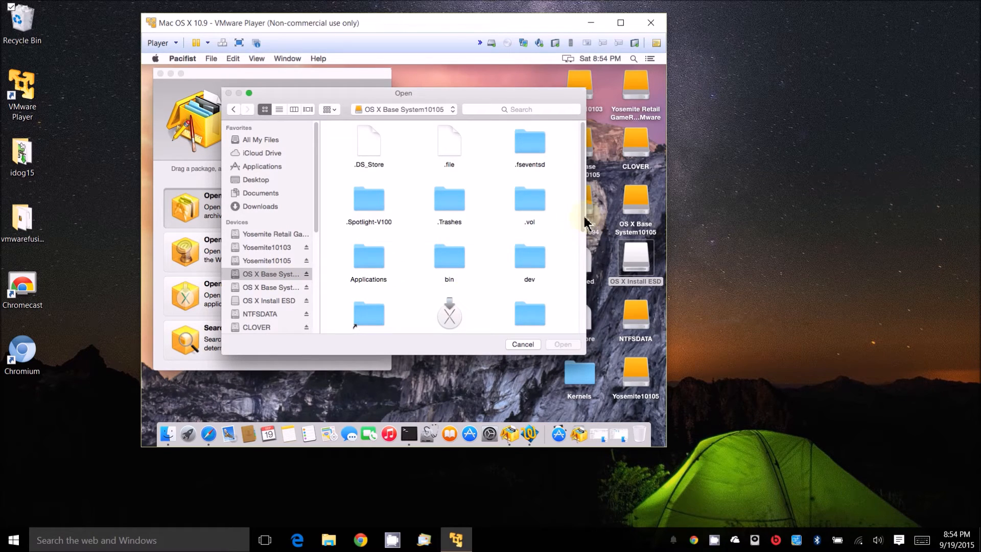
drag(590, 224, 593, 278)
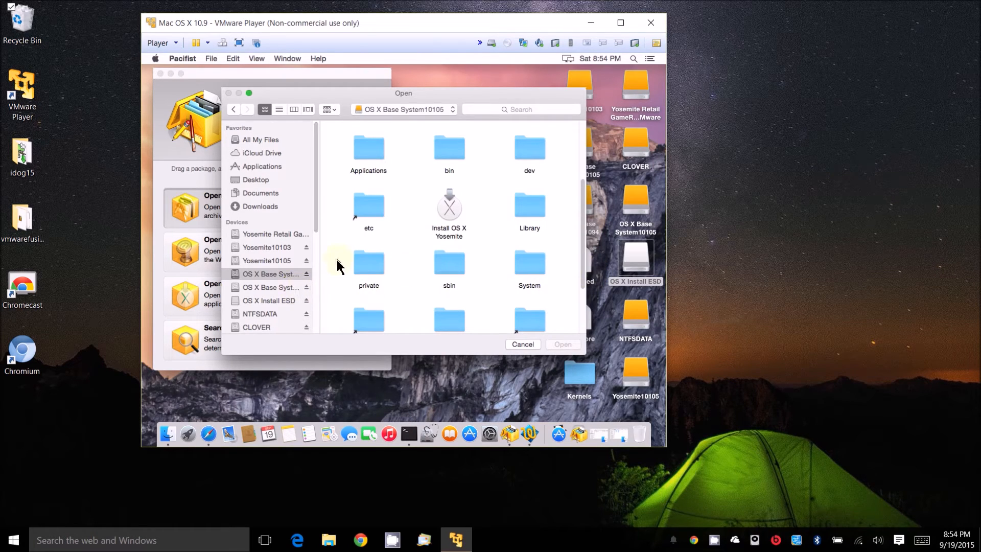
click(278, 300)
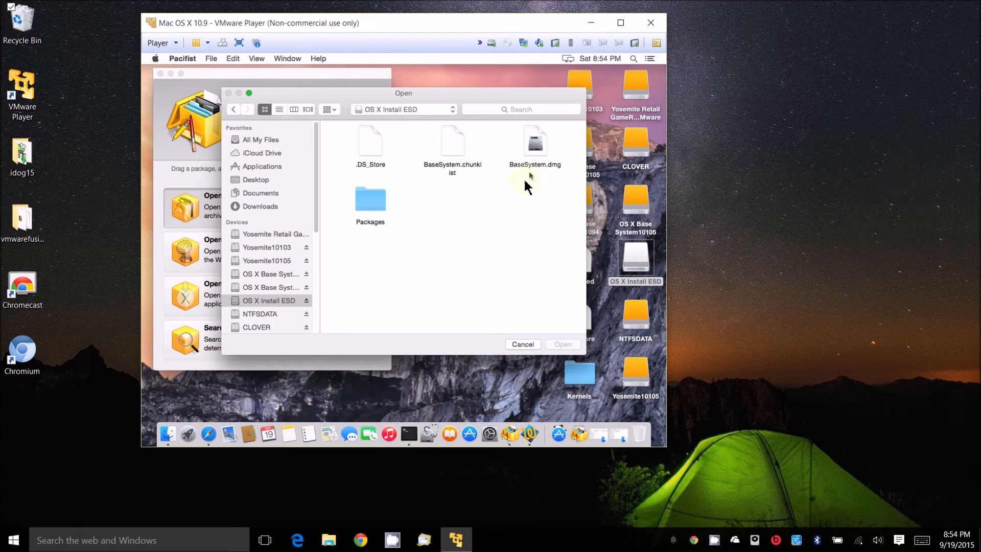
double_click(366, 202)
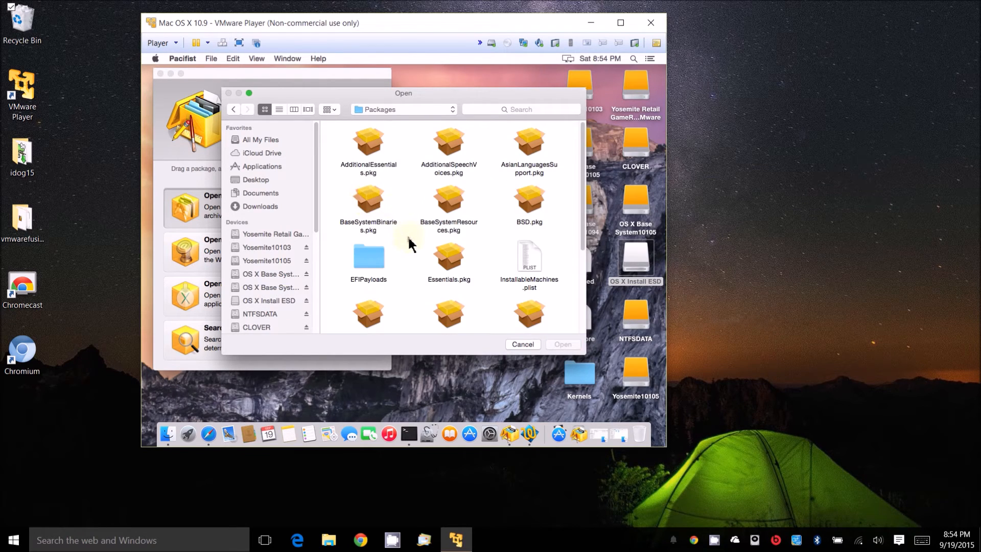
click(458, 263)
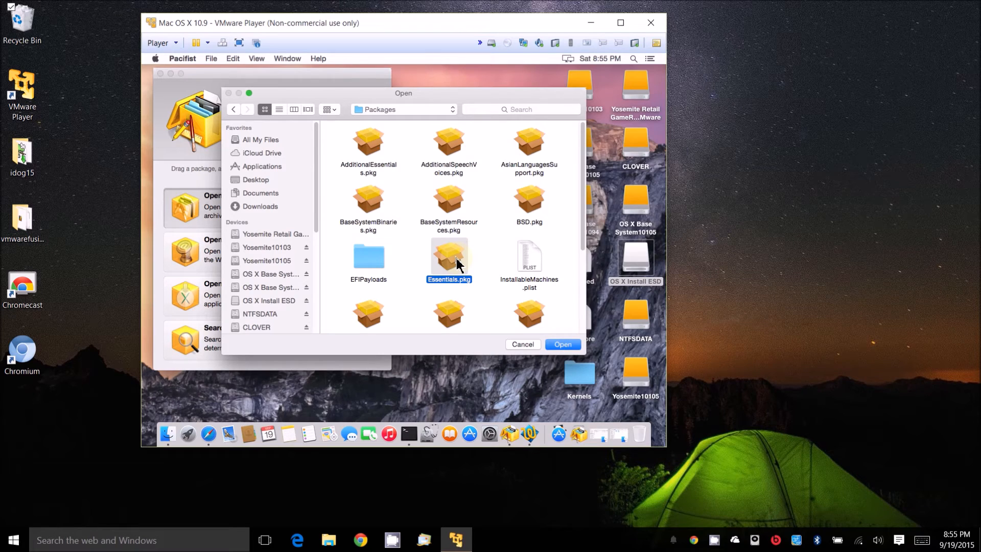
click(564, 345)
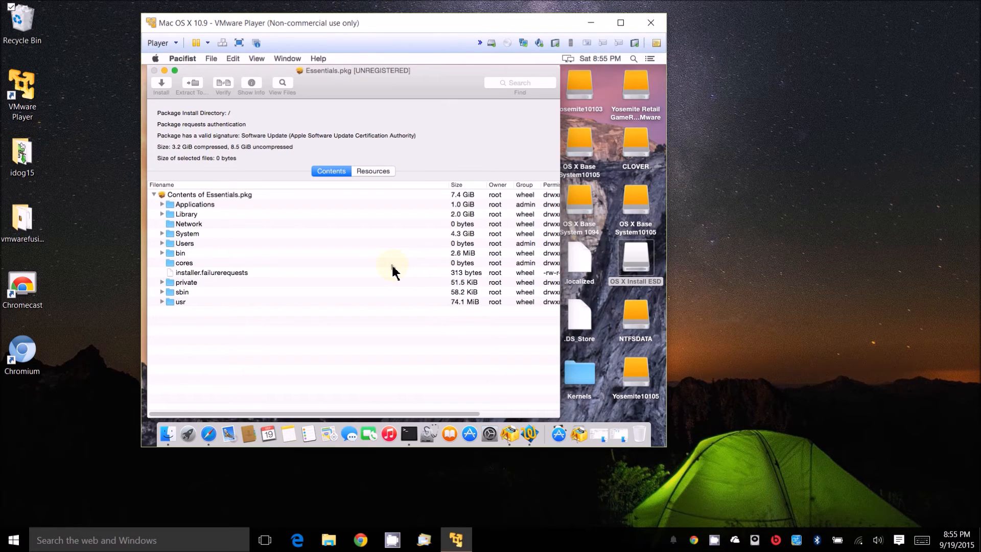
Expand the System and Library folders in the Essentials.pkg contents and select the Kernels folder.
click(162, 234)
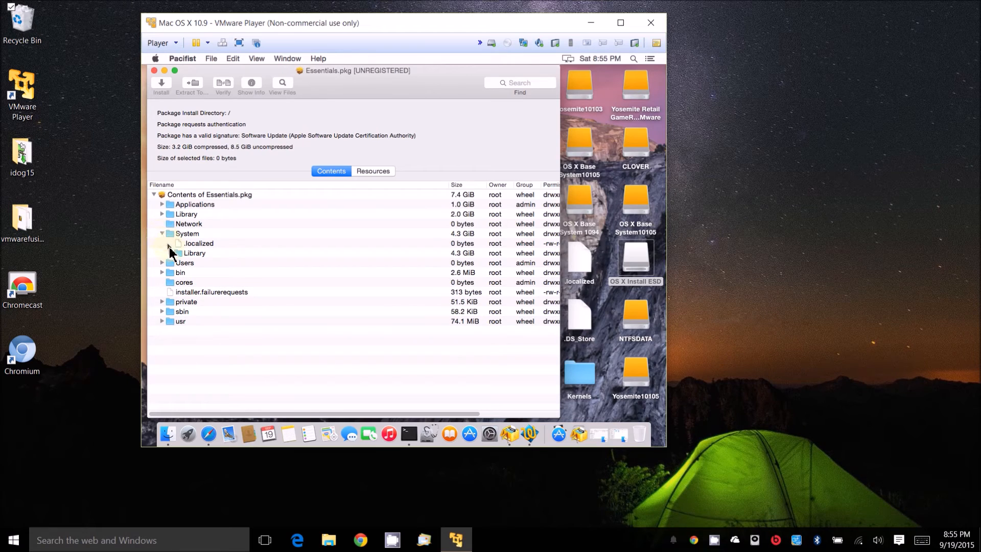
click(171, 254)
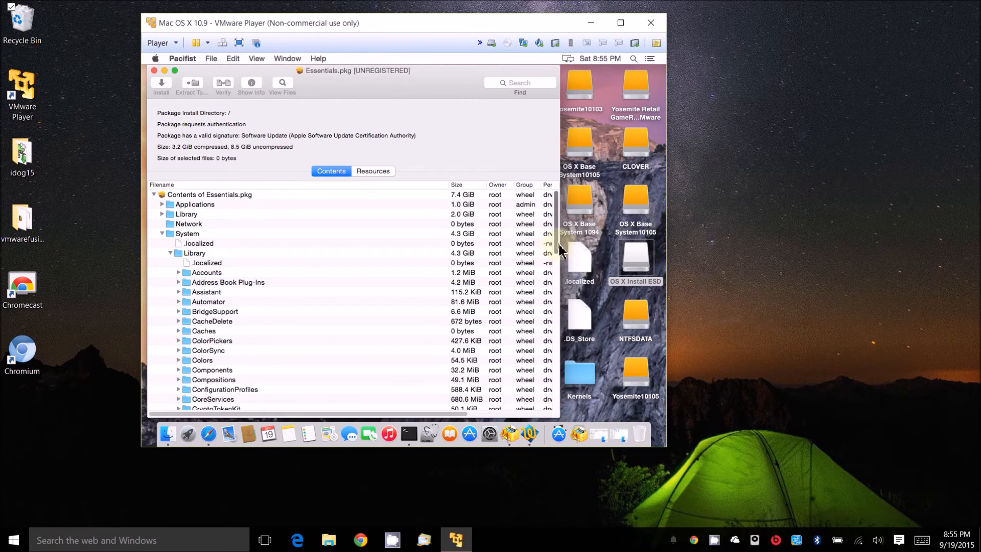
drag(560, 246, 568, 295)
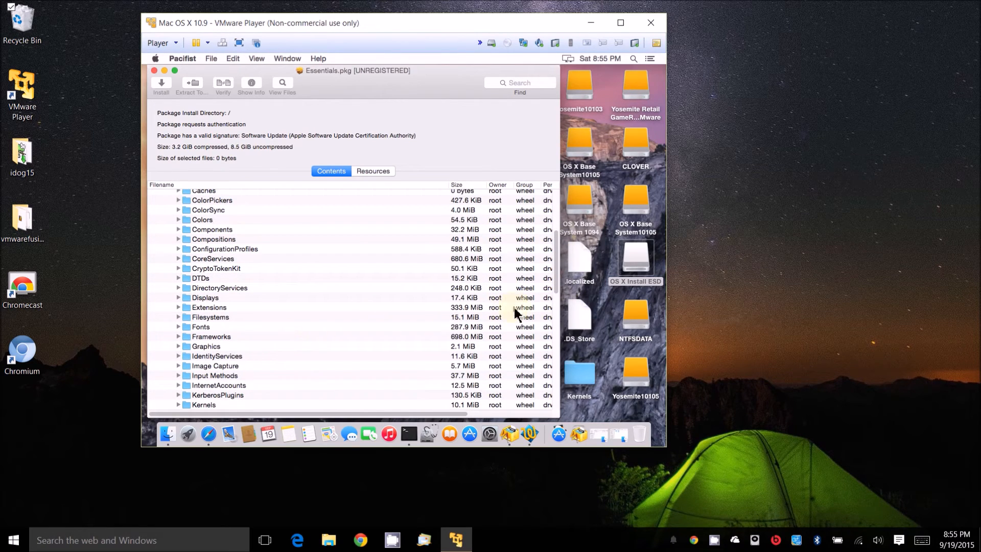
drag(557, 277, 560, 297)
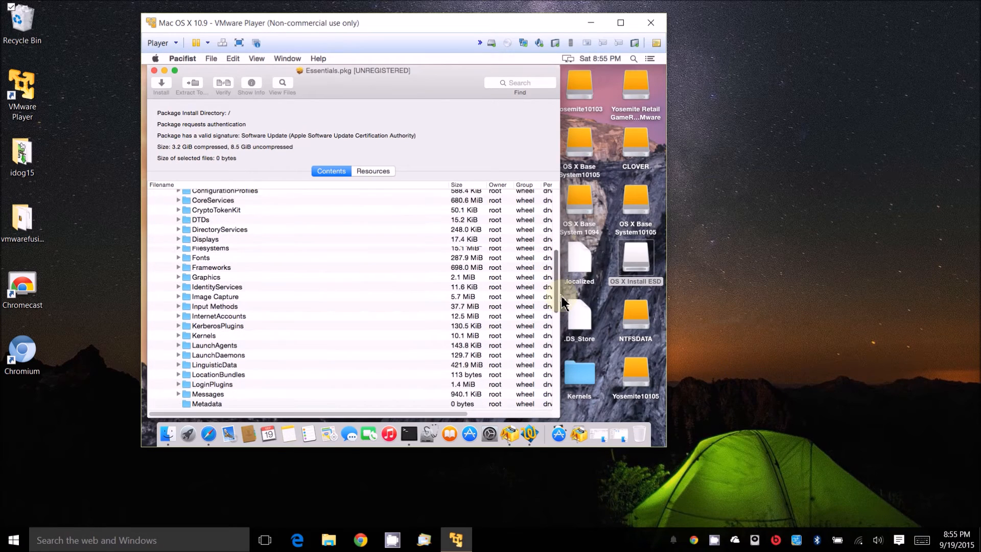
click(201, 336)
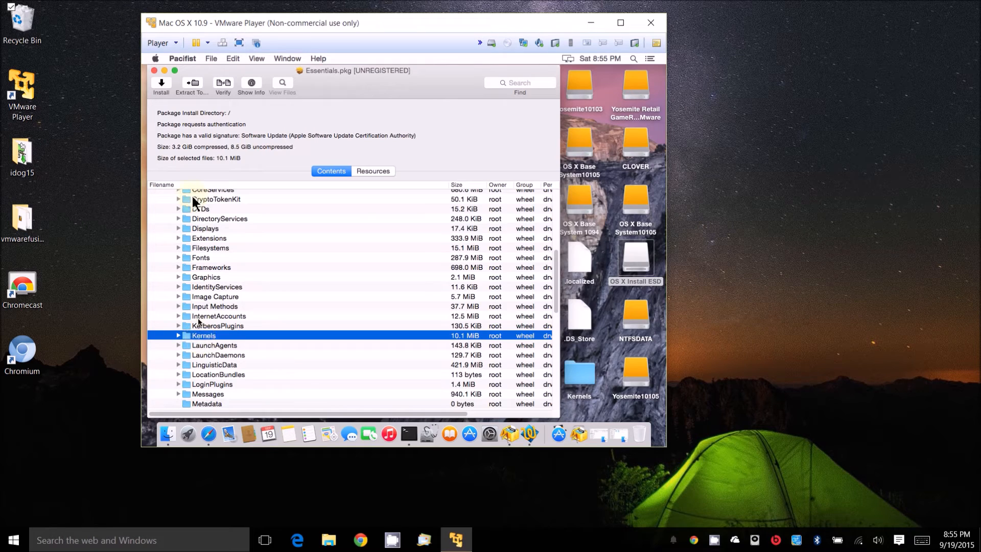
Extract the Kernels folder to the Desktop with administrator privileges, authorizing with the account password.
click(194, 86)
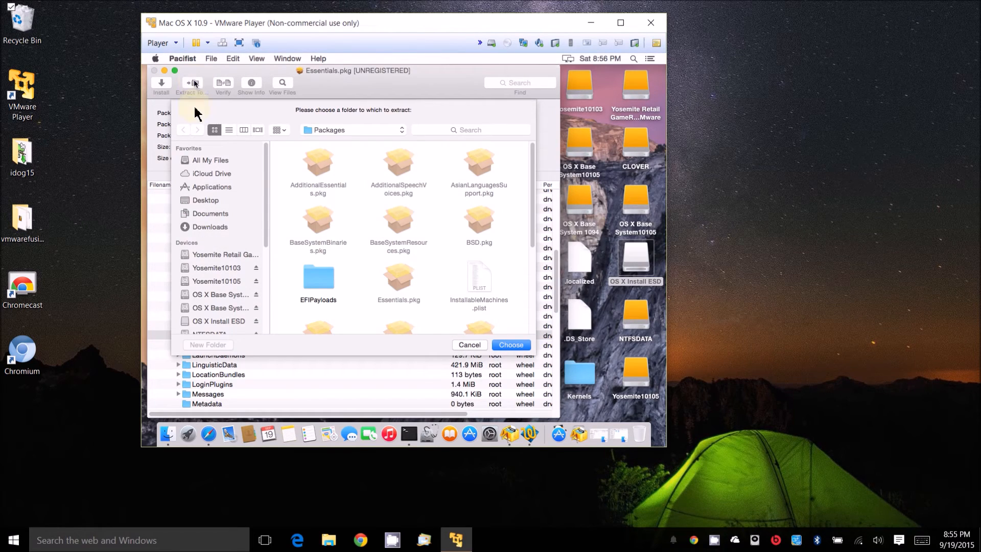
click(206, 199)
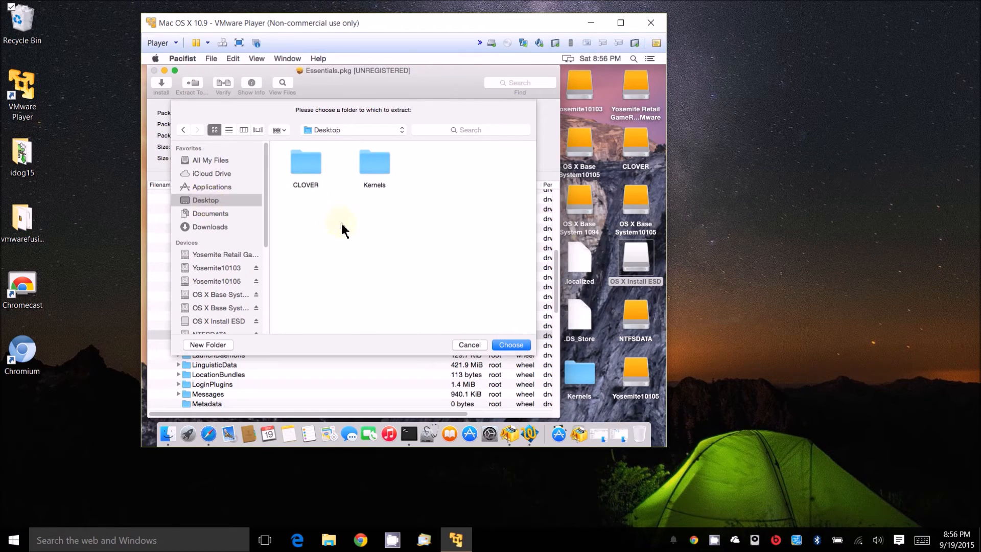
click(509, 345)
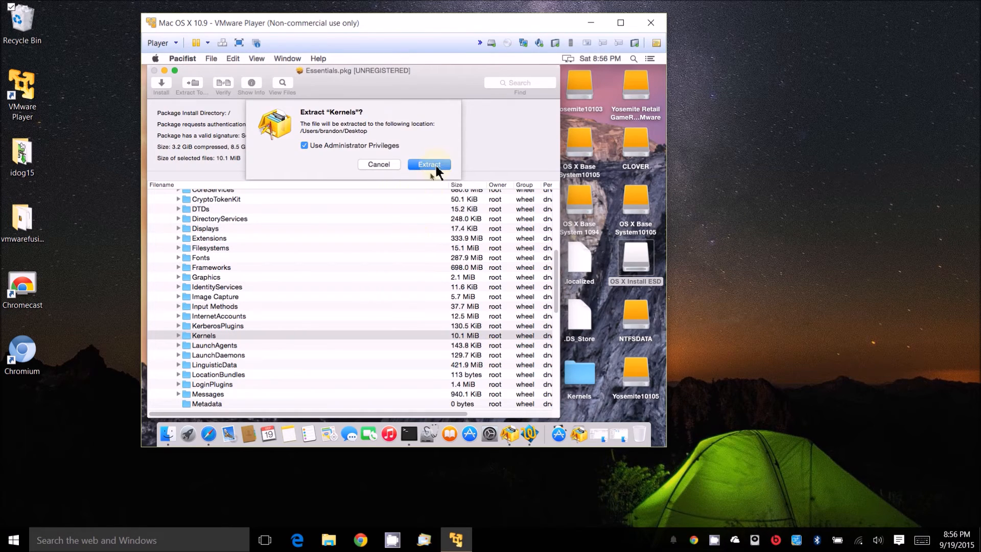
click(437, 164)
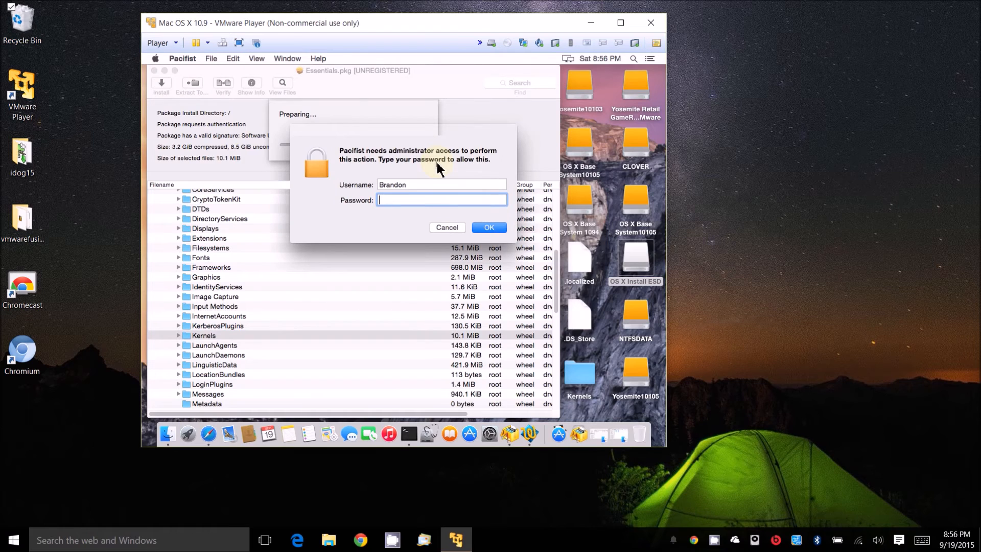
text(••••••)
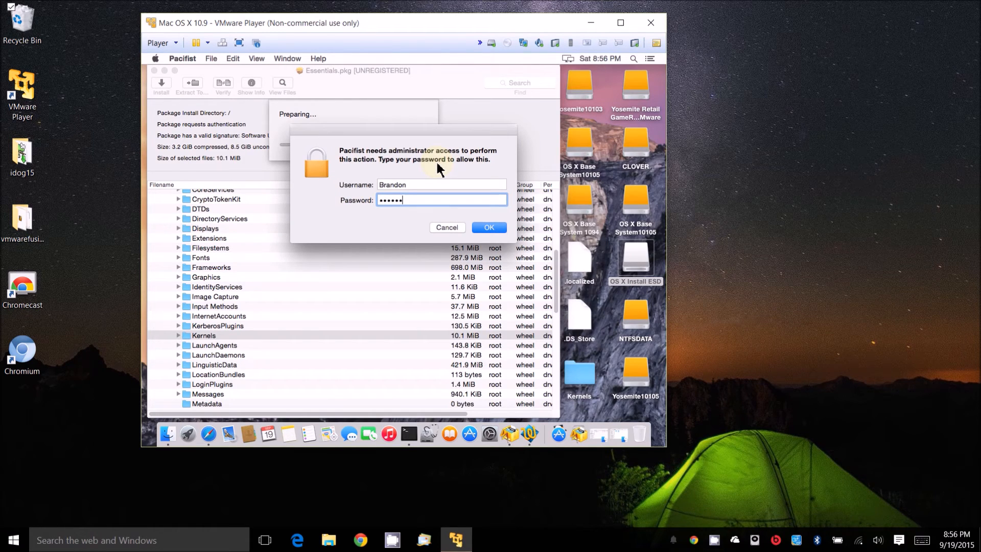
key(Return)
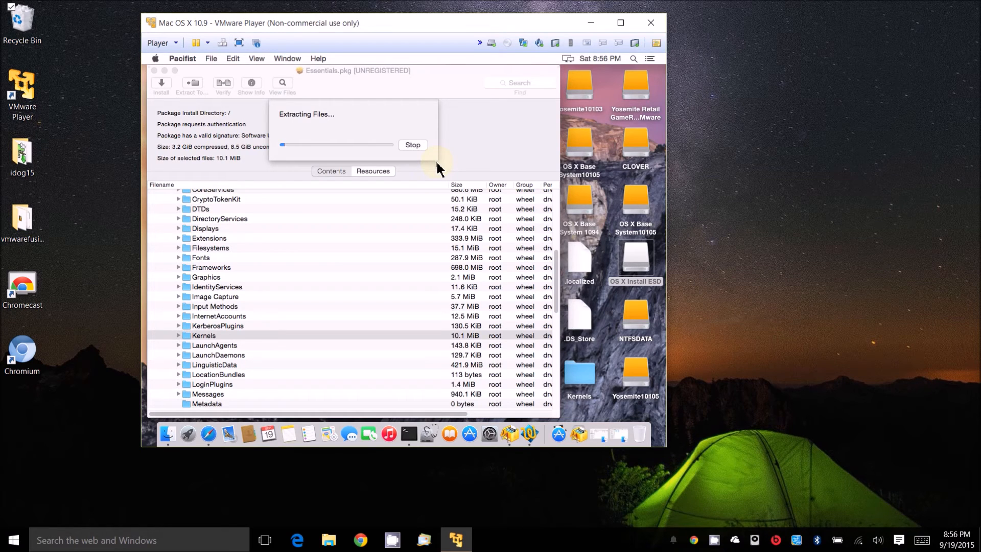
Open the Kernels folder on the desktop to view the kernel file, and close its window.
click(590, 379)
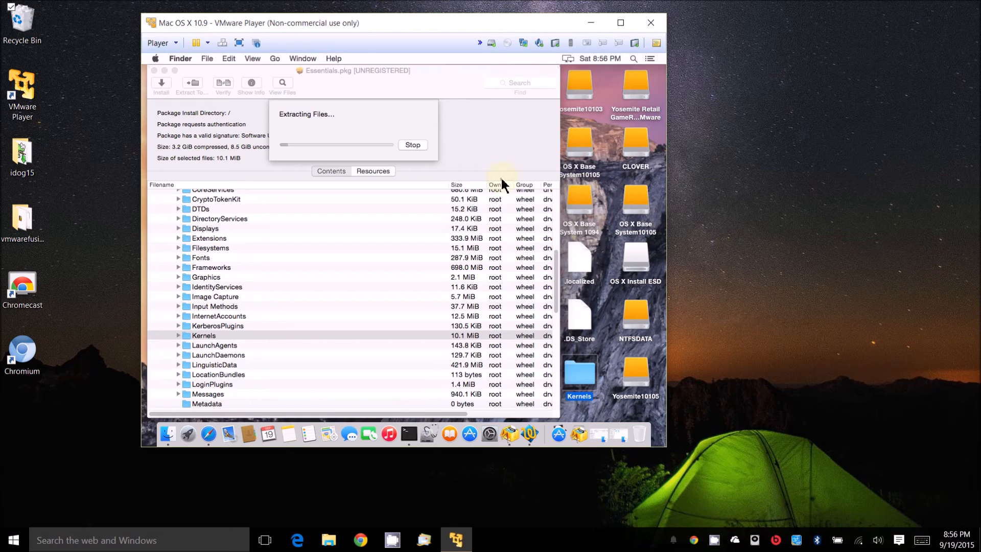
double_click(580, 376)
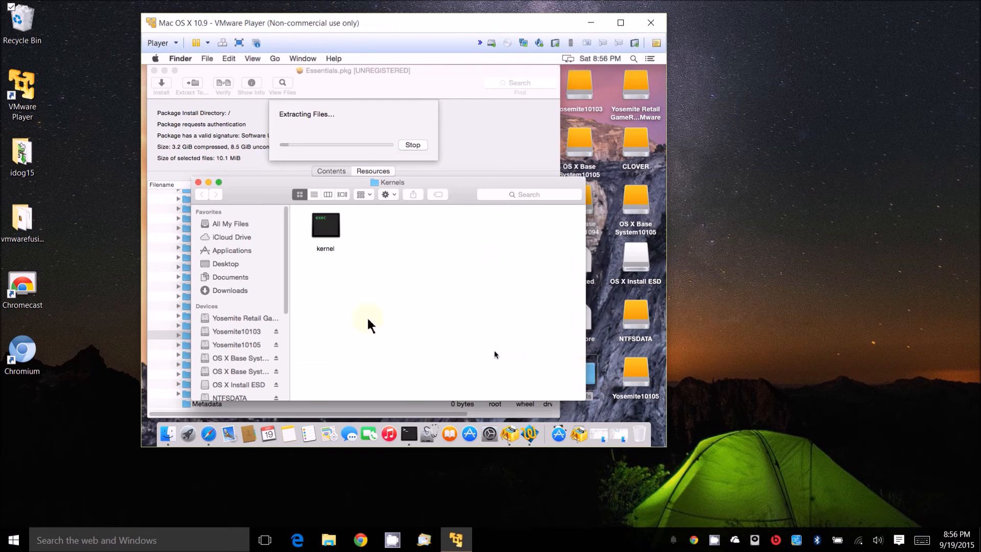
click(198, 182)
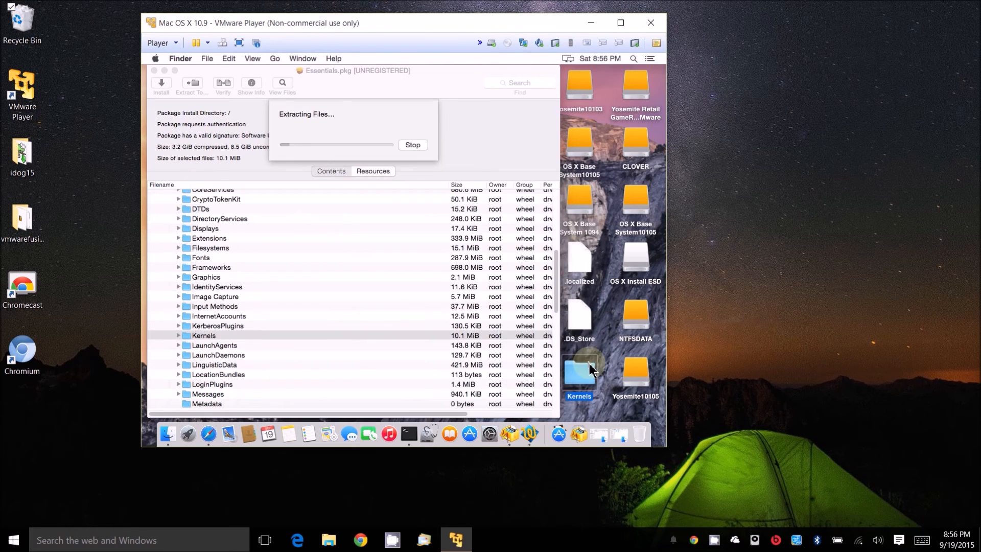
Browse to System/Library on the OS X Base System10105 volume and locate its Kernels folder alongside the desktop copy.
double_click(638, 212)
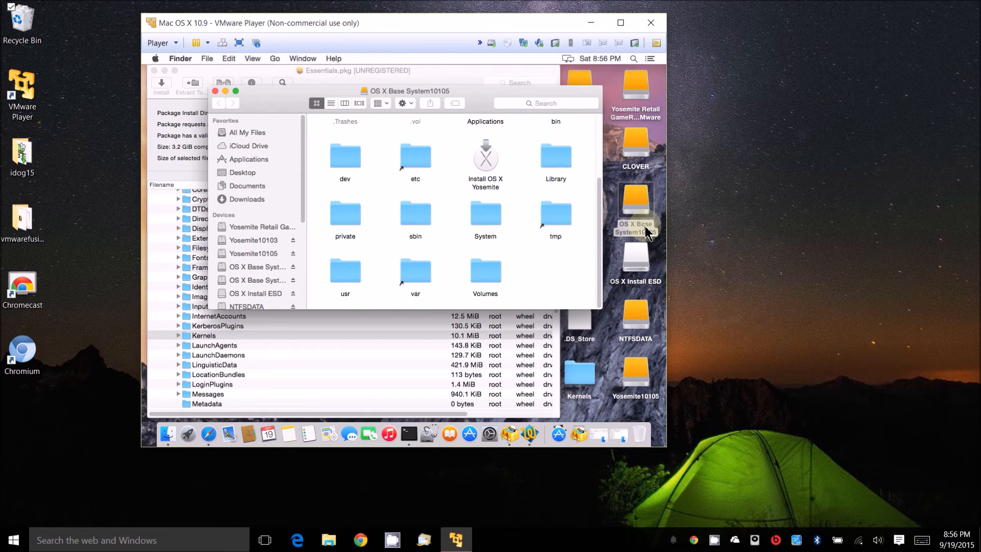
click(480, 215)
double_click(480, 215)
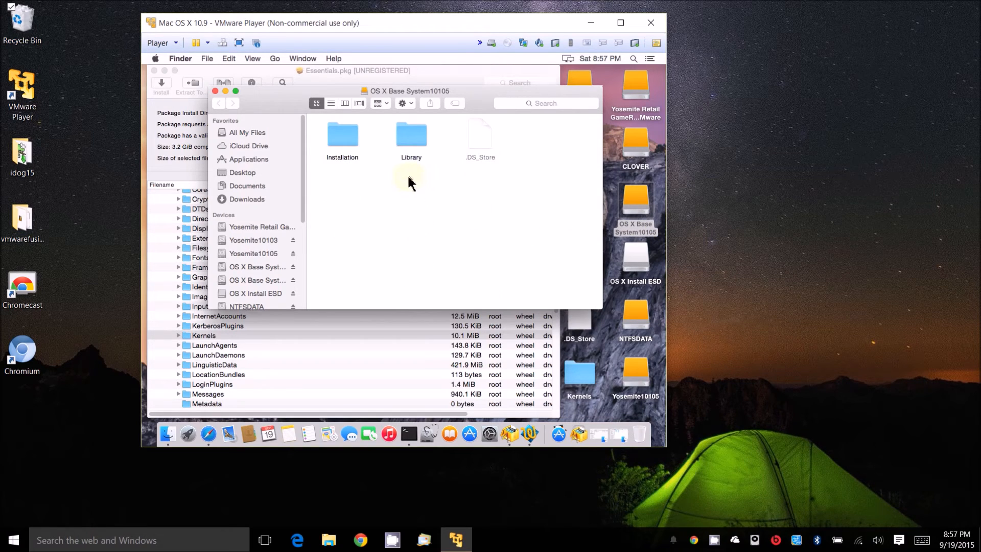
double_click(408, 148)
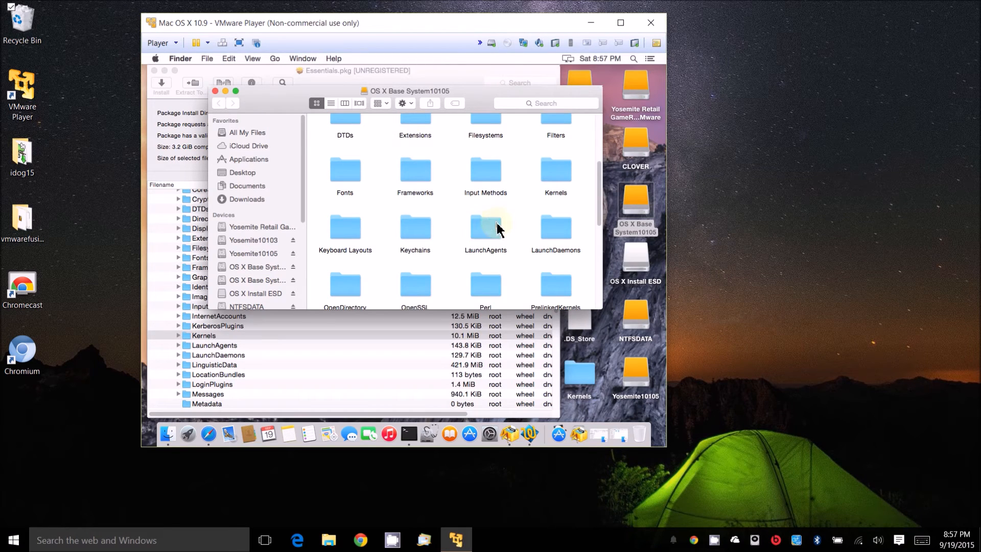
drag(579, 375, 590, 393)
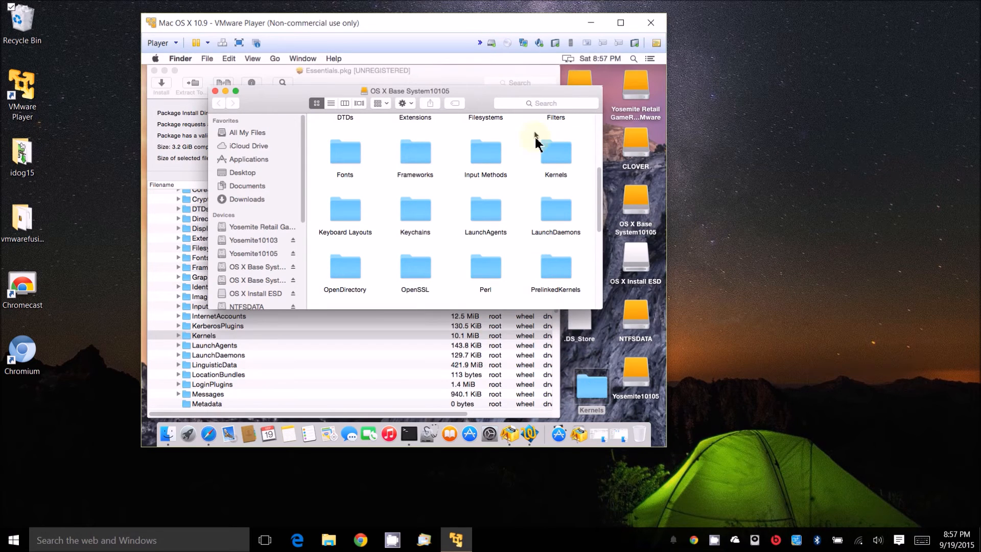
click(561, 168)
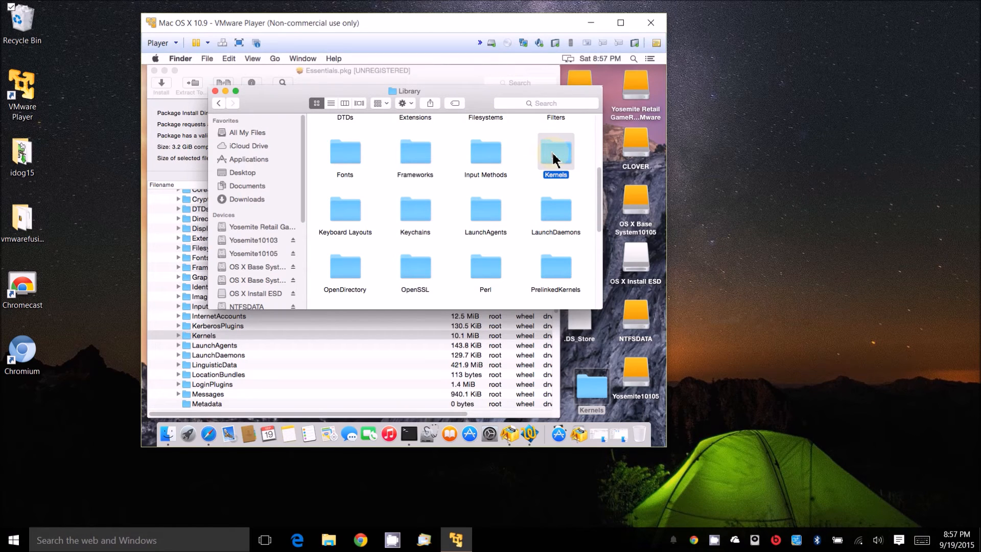
View the root of the OS X Base System10105 volume in a second Finder window and close it.
click(633, 205)
double_click(634, 205)
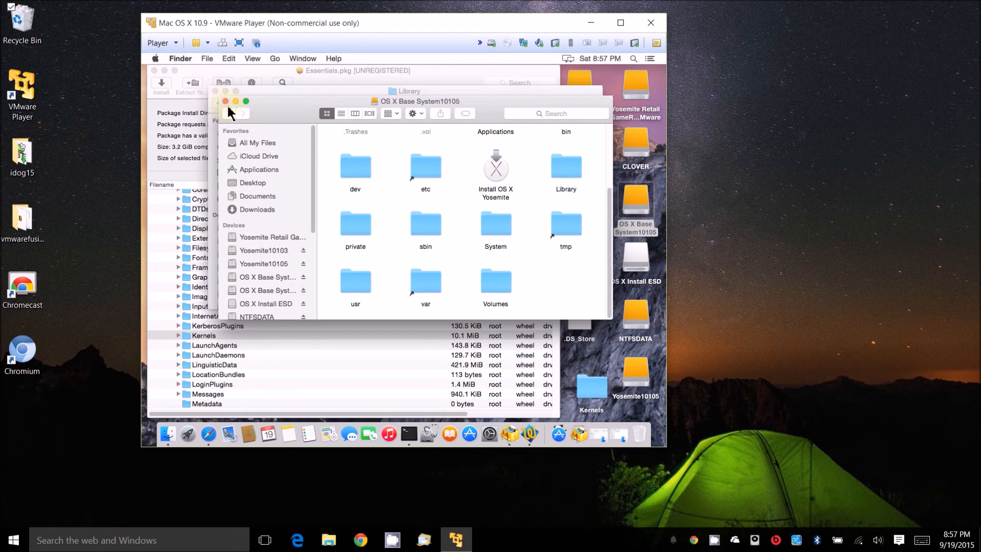
click(225, 102)
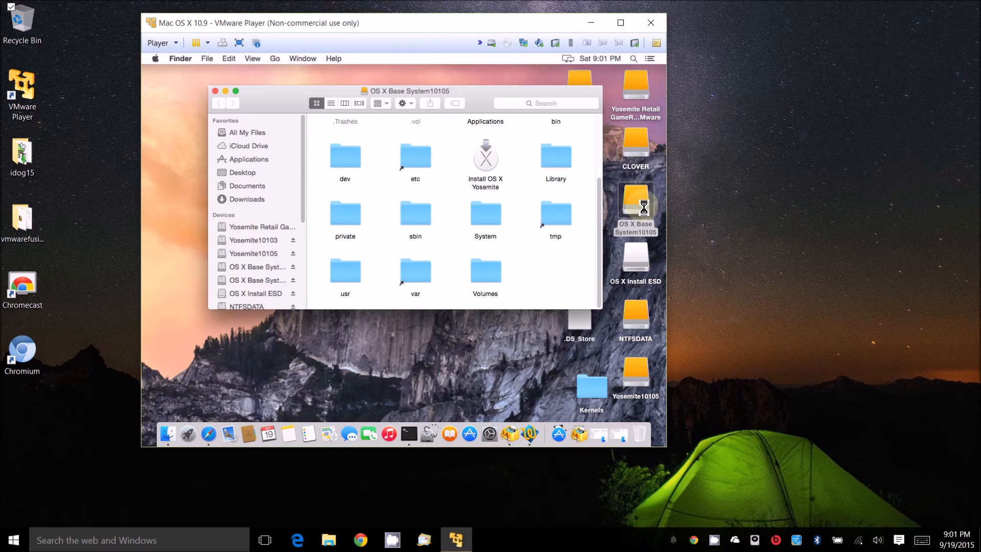
Examine System/Installation/Packages on the OS X Base System10105 volume and return to the Installation folder.
click(490, 217)
click(522, 235)
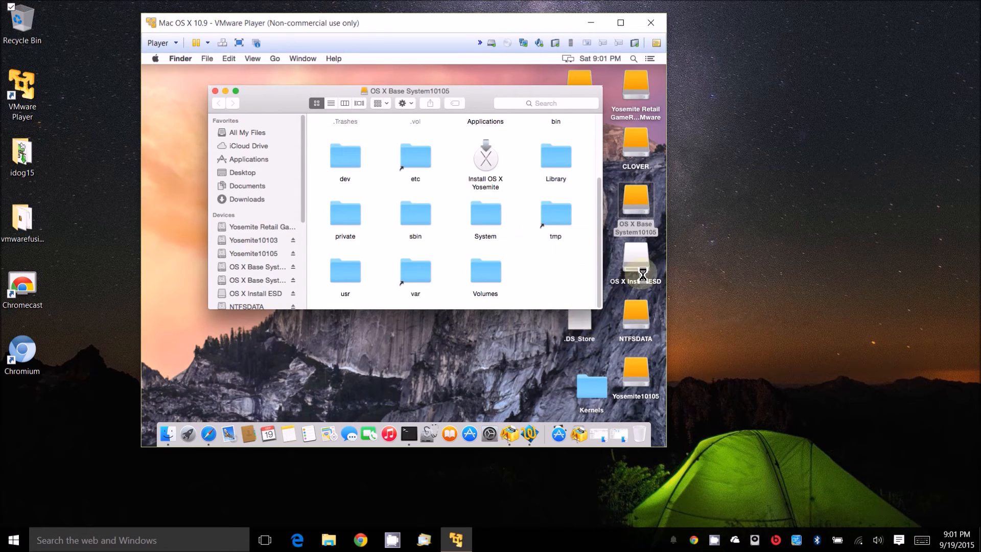
double_click(502, 219)
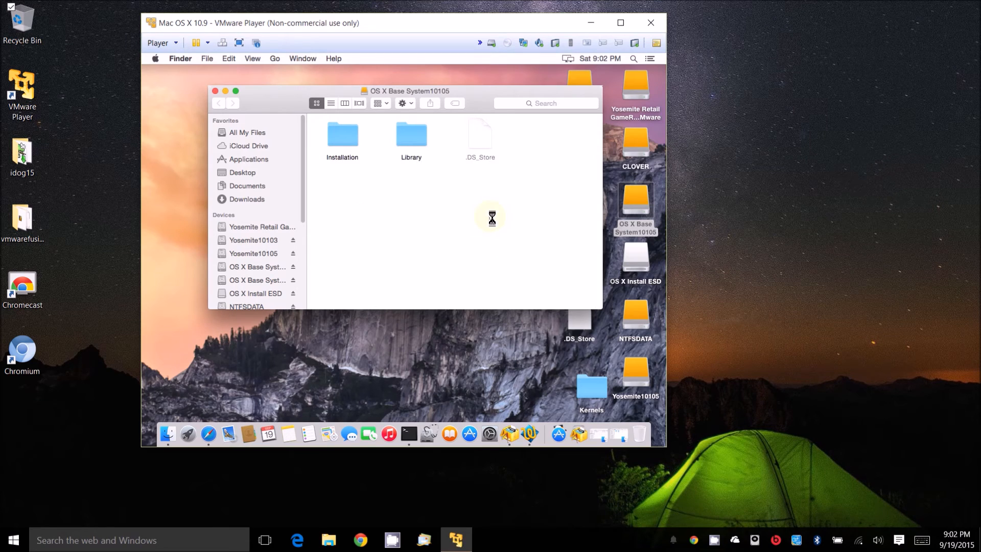
double_click(342, 136)
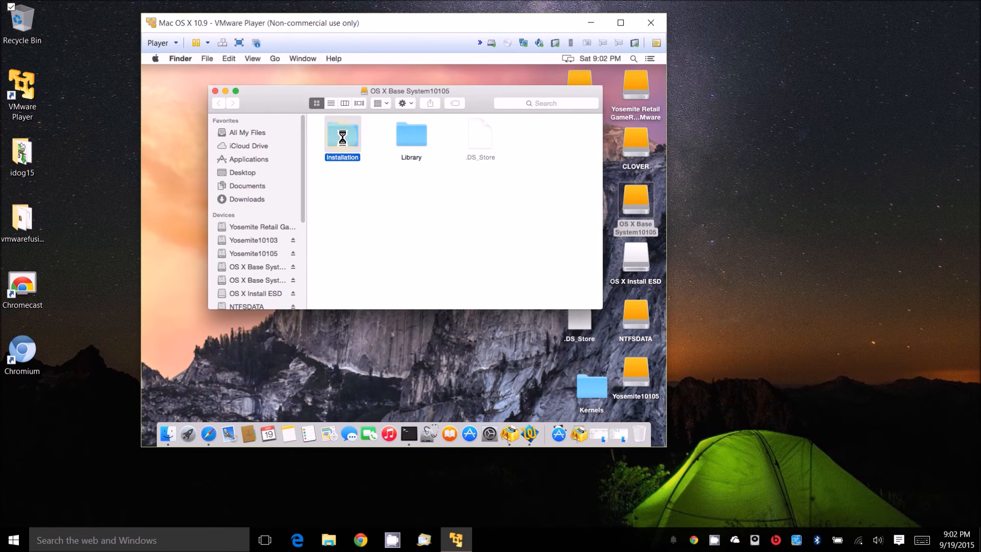
double_click(399, 140)
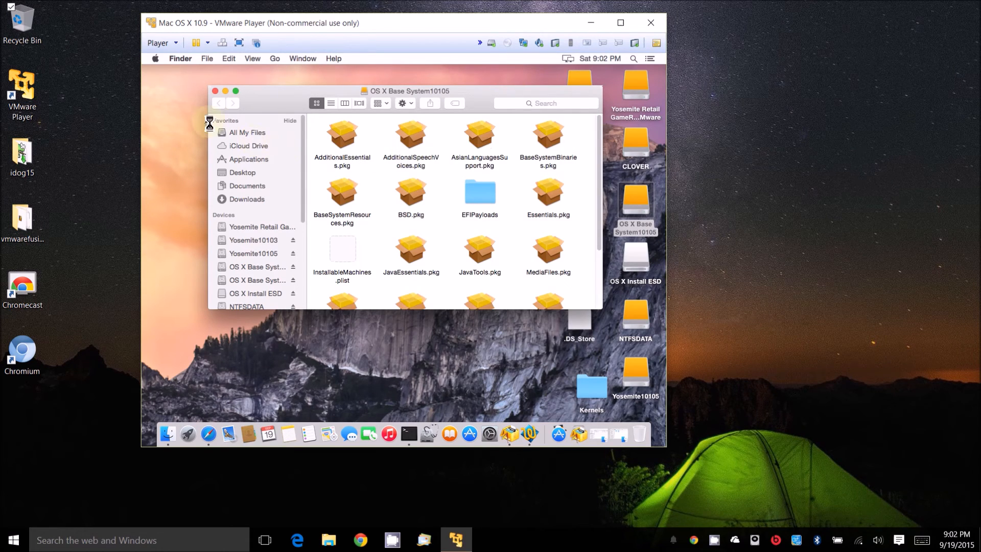
click(218, 102)
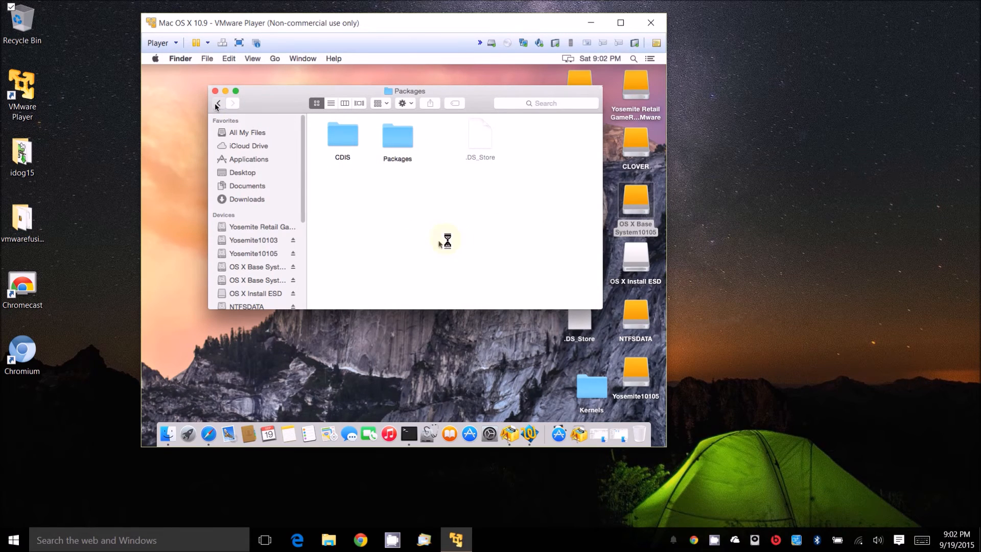
Mount BaseSystem.dmg from the OS X Install ESD volume and examine the Packages alias in its System/Installation folder.
double_click(646, 266)
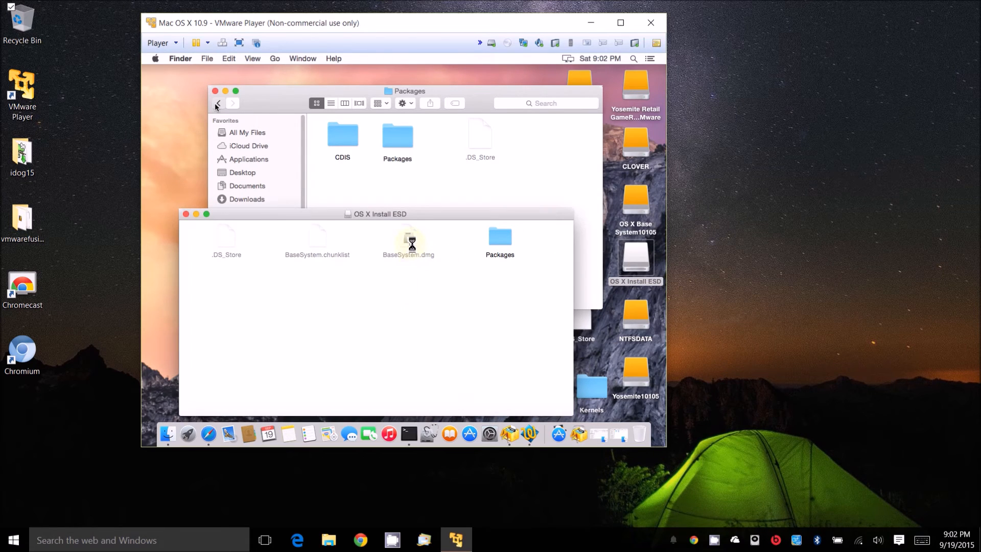
double_click(416, 256)
double_click(516, 207)
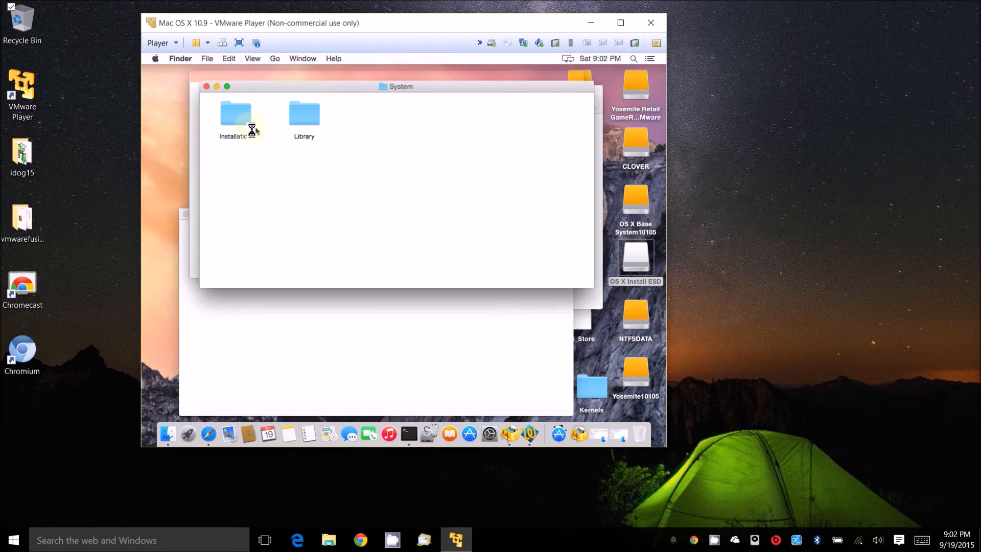
double_click(233, 117)
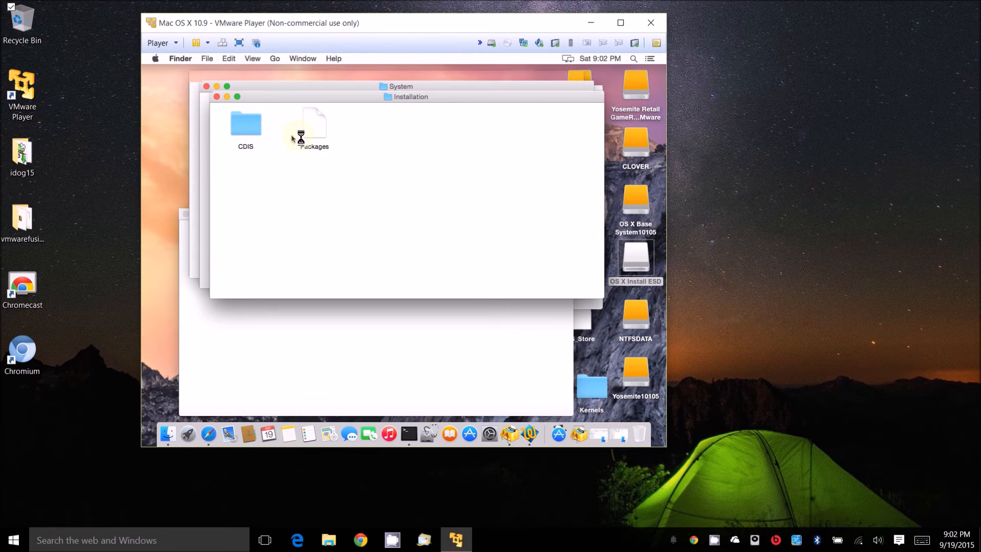
drag(318, 133, 305, 173)
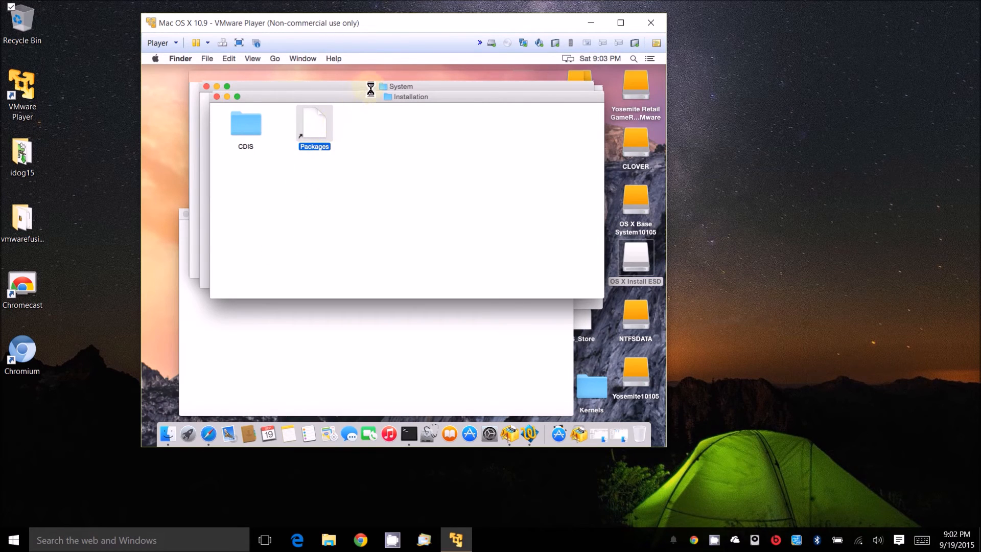
Arrange the Installation and OS X Install ESD windows to compare the Packages alias with the real Packages folder.
drag(364, 101, 311, 210)
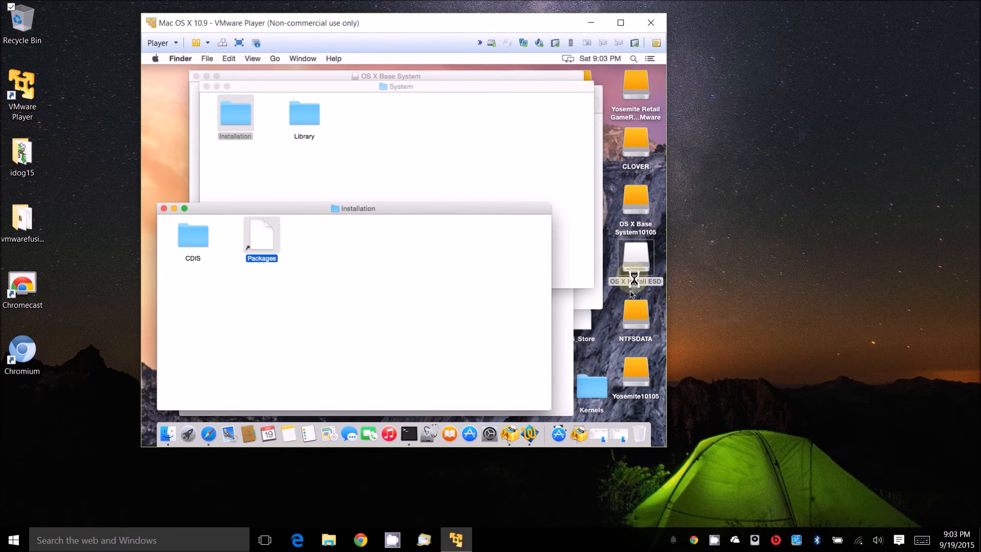
double_click(641, 261)
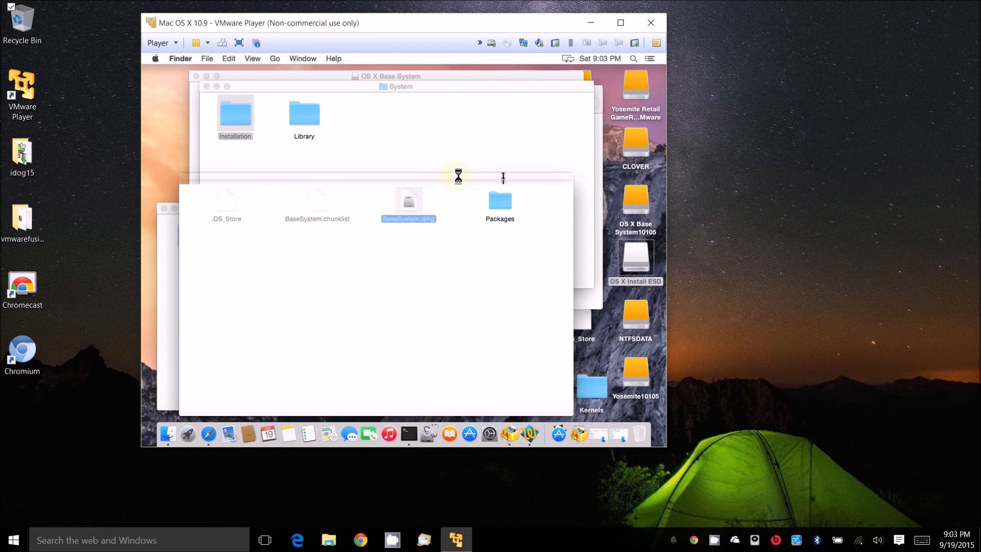
drag(458, 176, 556, 197)
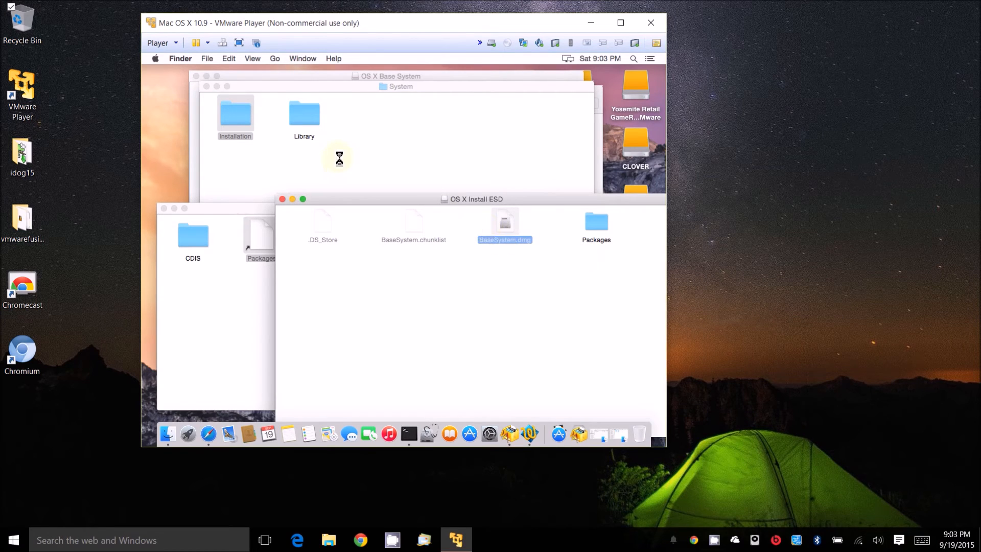
click(596, 222)
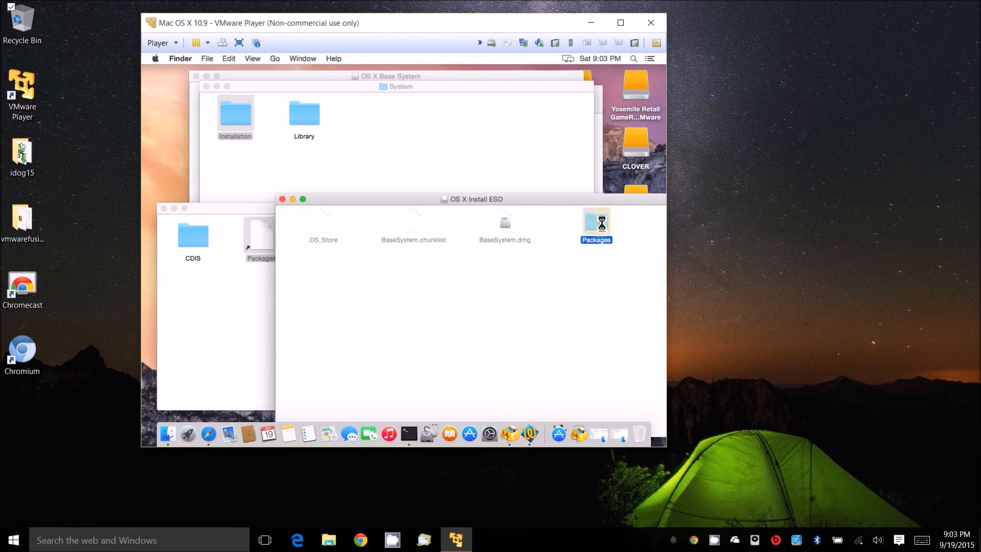
drag(506, 176, 599, 303)
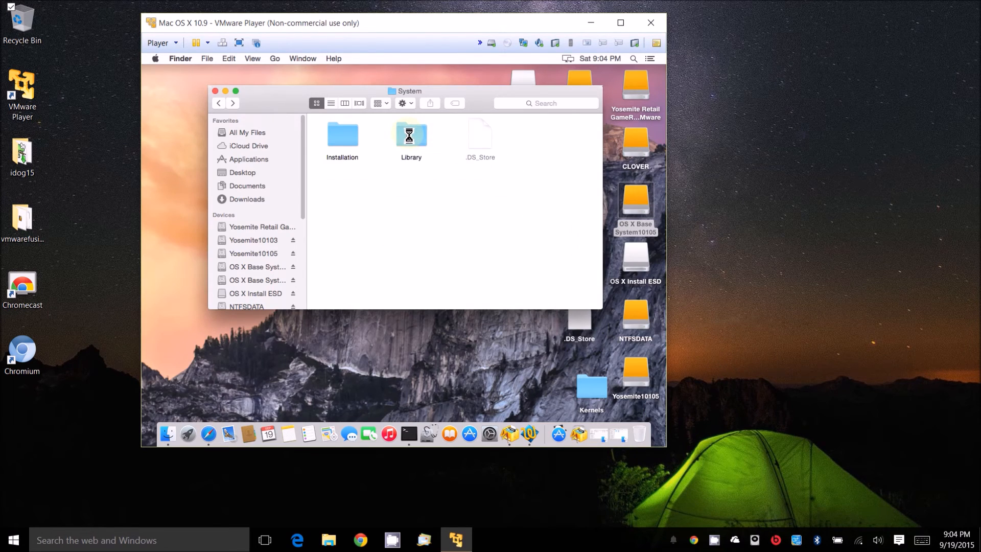
View the kernel file in System/Library/Kernels on the OS X Base System10105 volume and close the window.
click(410, 136)
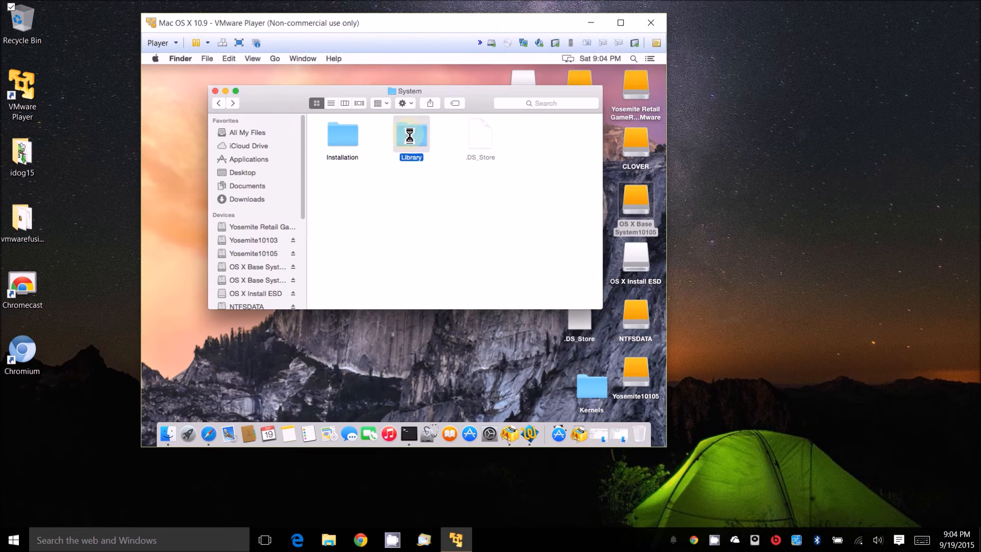
double_click(410, 135)
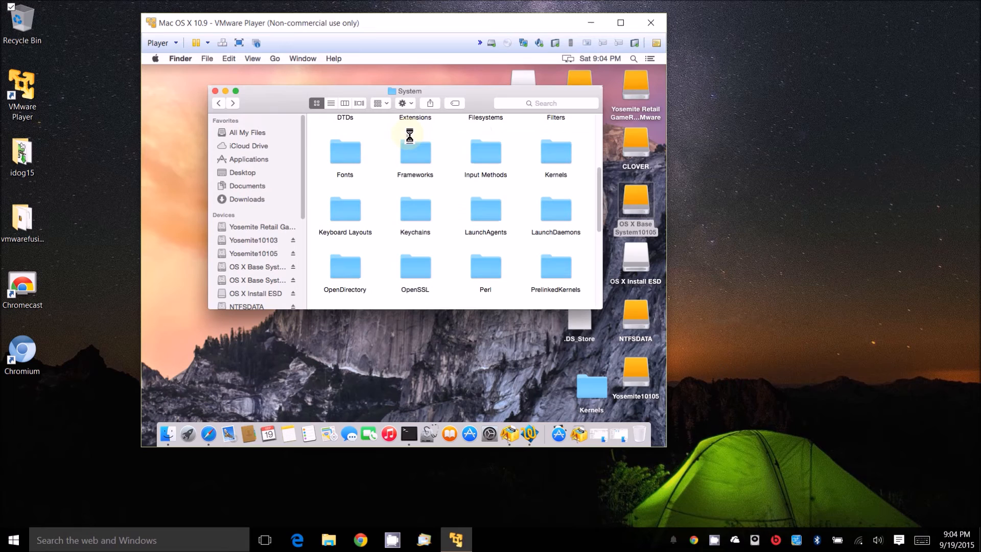
double_click(556, 154)
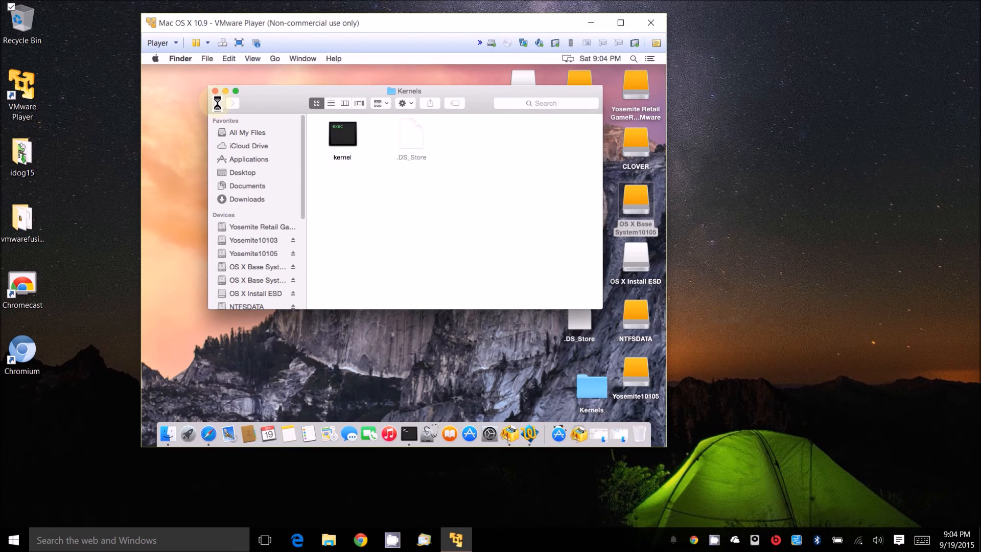
click(217, 103)
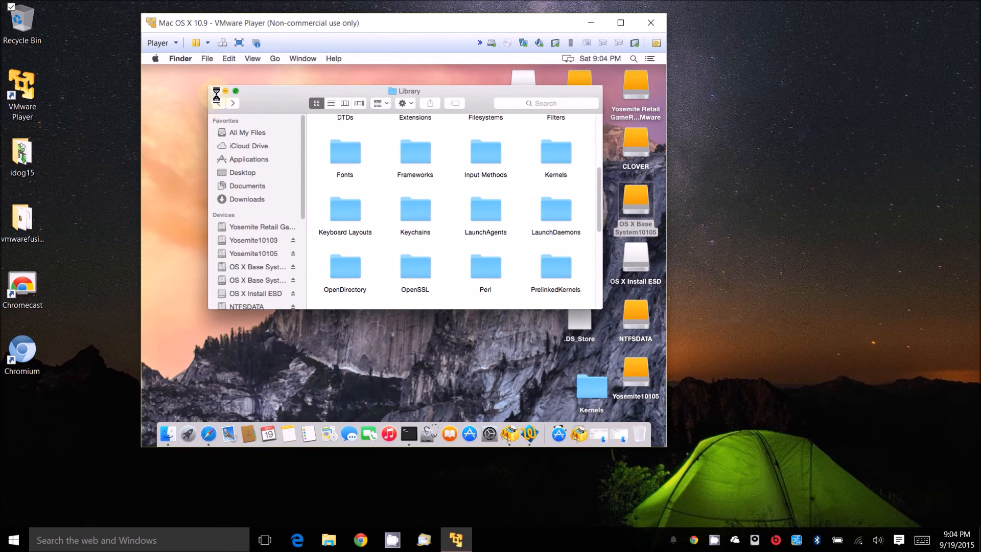
double_click(552, 153)
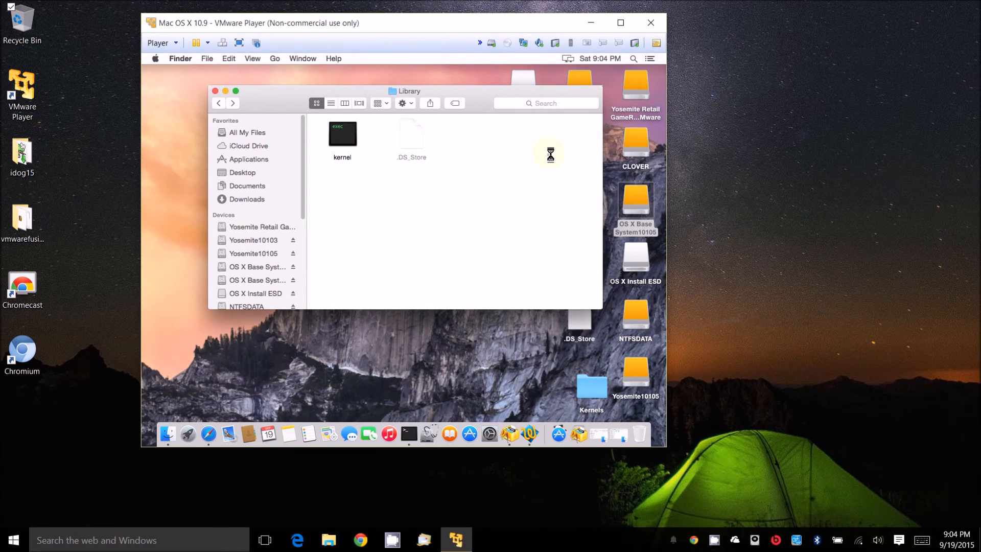
click(215, 91)
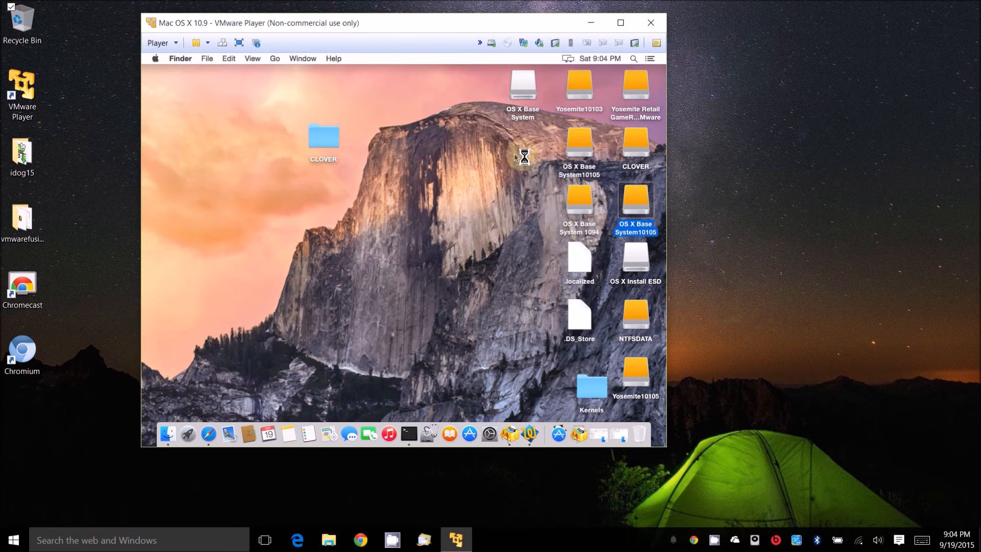
Open the EFI/CLOVER/kexts/10.10 folder on the CLOVER volume, moving its window clear of the desktop drives.
double_click(647, 144)
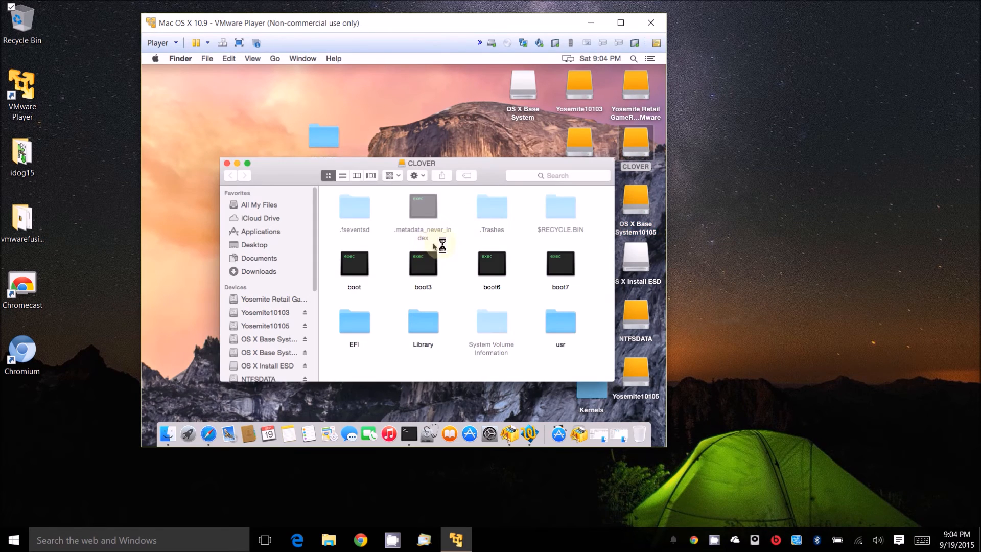
drag(307, 175, 285, 119)
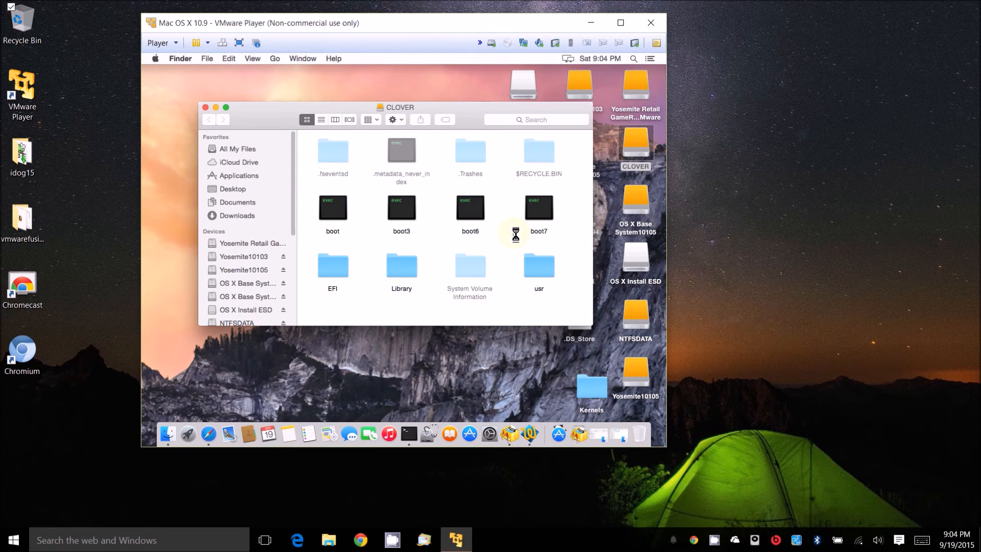
double_click(338, 269)
double_click(404, 151)
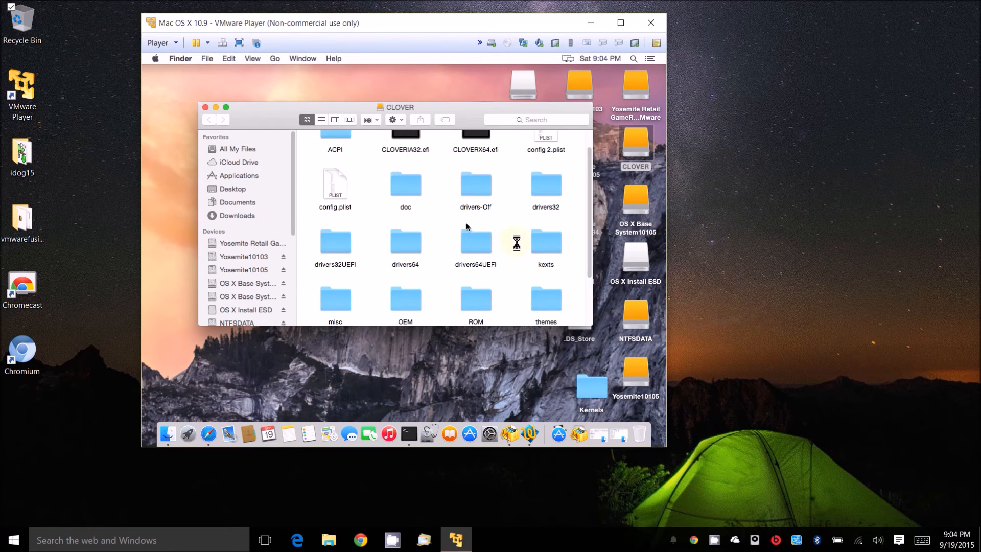
double_click(553, 250)
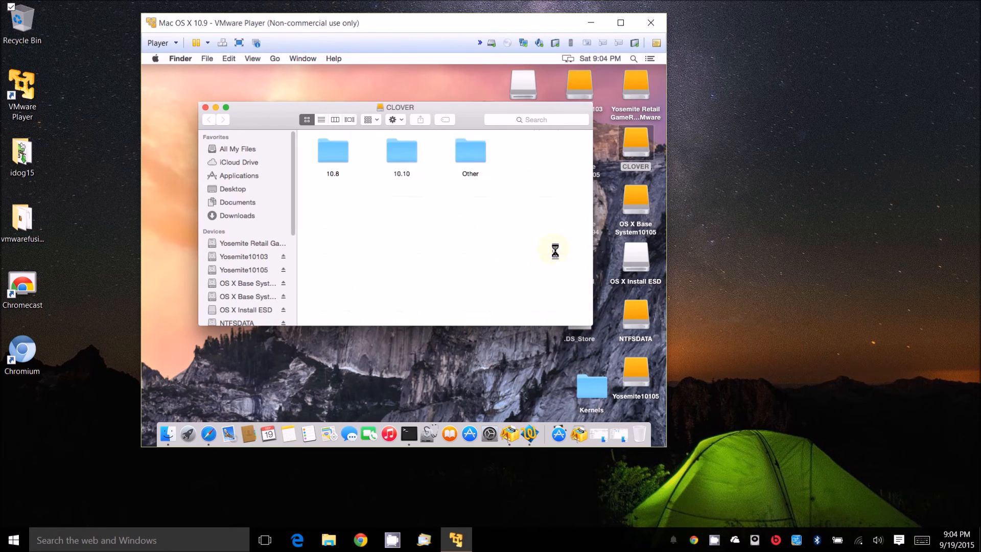
click(402, 148)
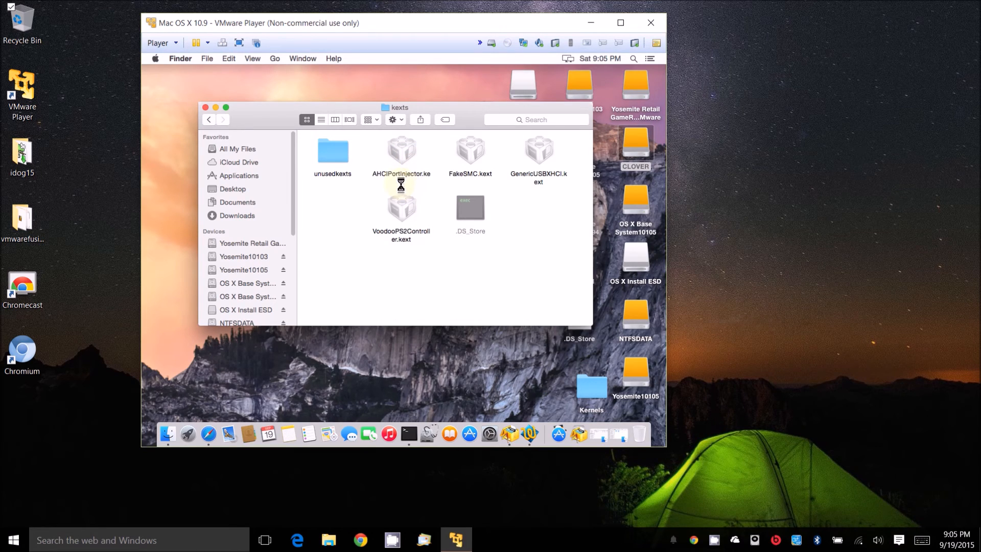
Examine the AHCIPortInjector, FakeSMC, VoodooPS2Controller and GenericUSBXHCI kexts in the 10.10 folder.
click(402, 175)
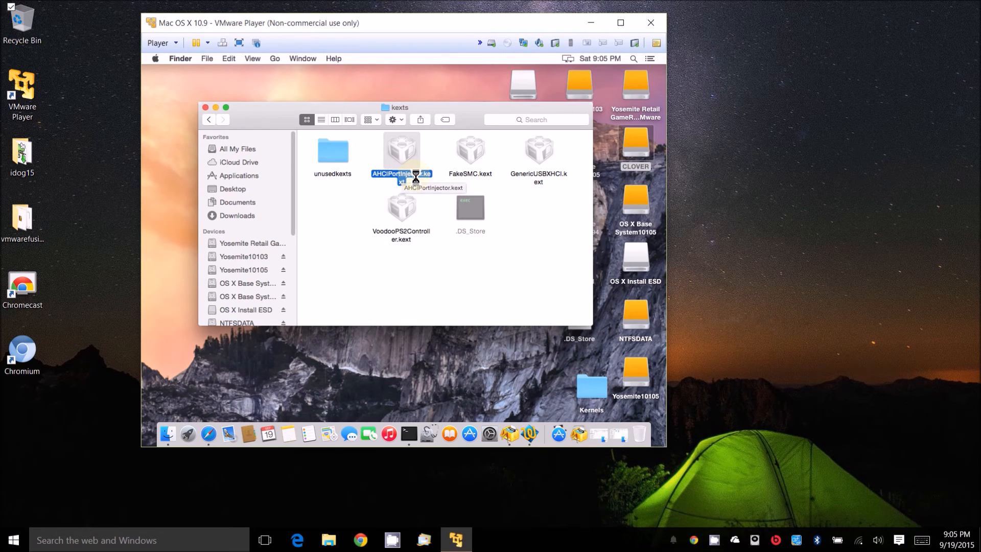
click(471, 175)
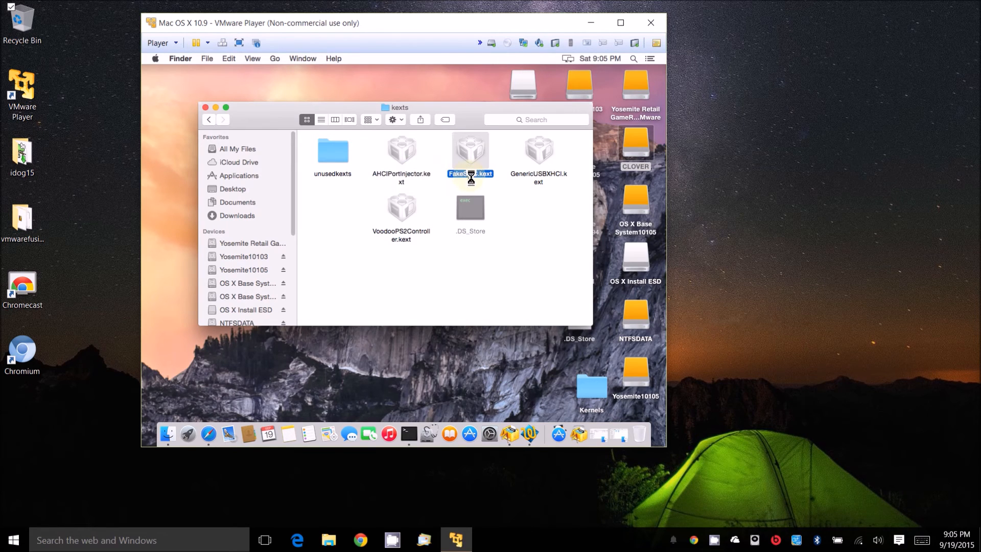
click(404, 220)
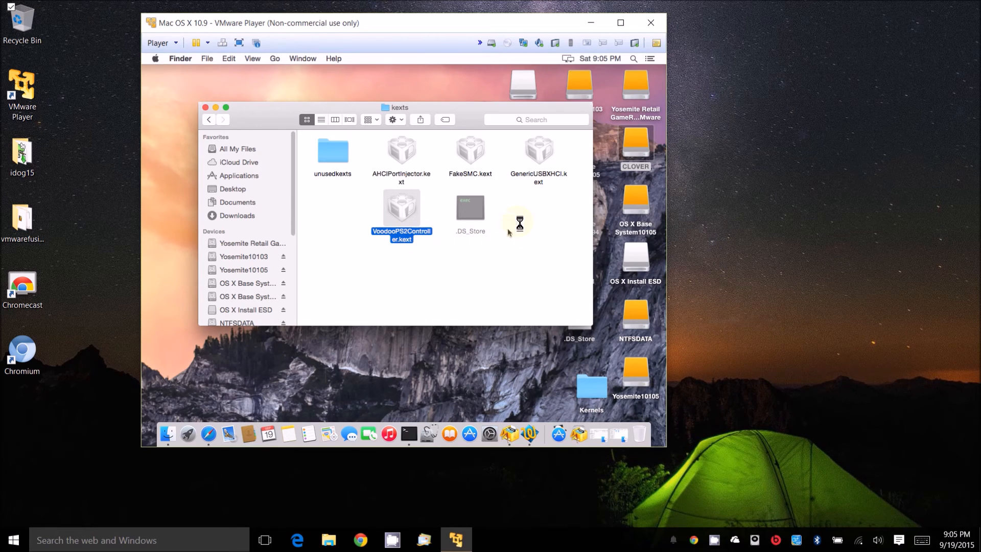
click(538, 145)
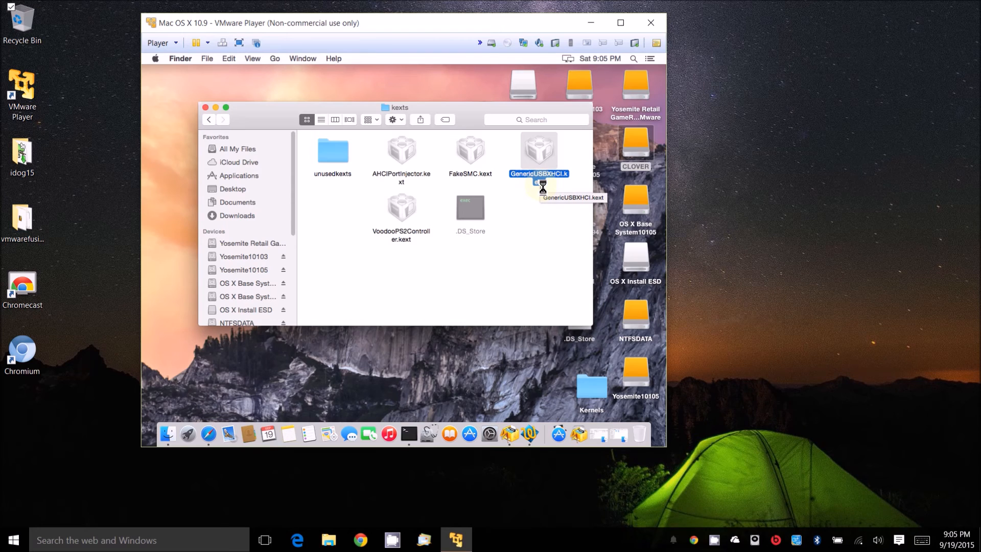
Return to the EFI/CLOVER folder and examine the drivers in drivers64UEFI, including VBoxHfs-64.efi.
click(209, 119)
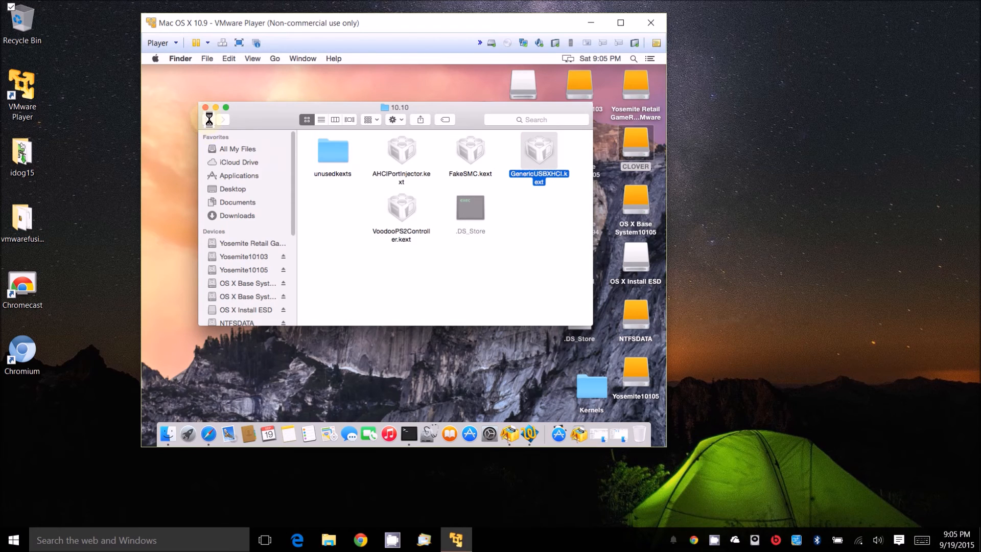
click(211, 120)
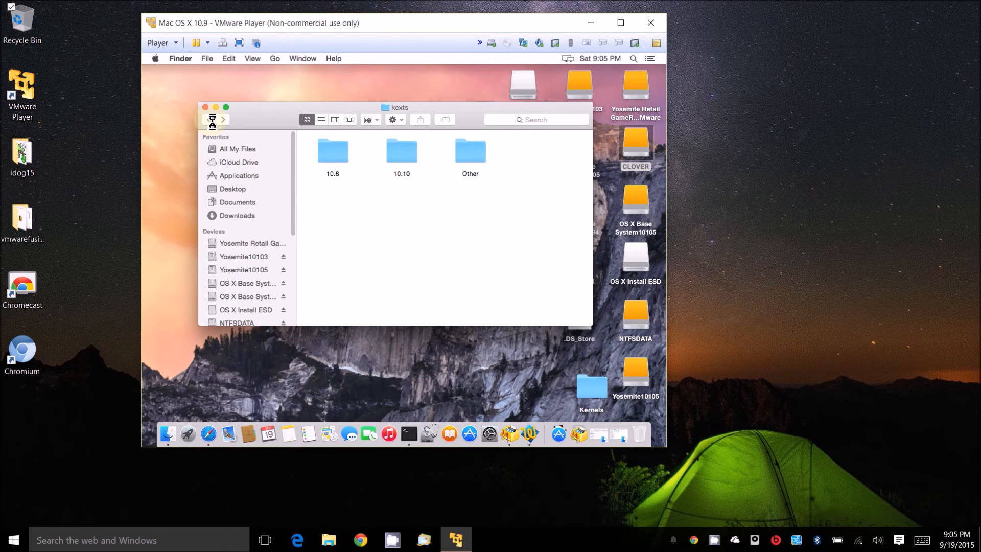
click(209, 119)
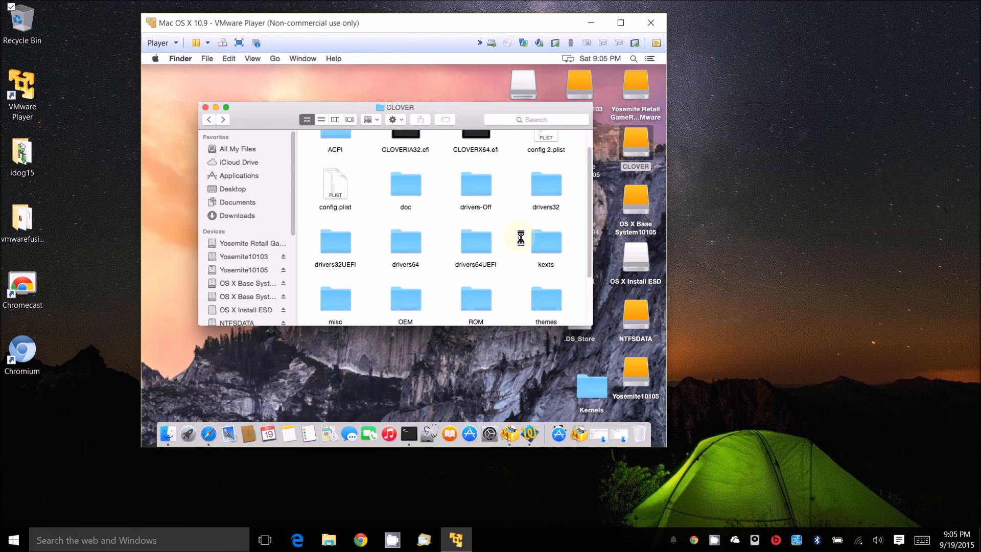
double_click(476, 241)
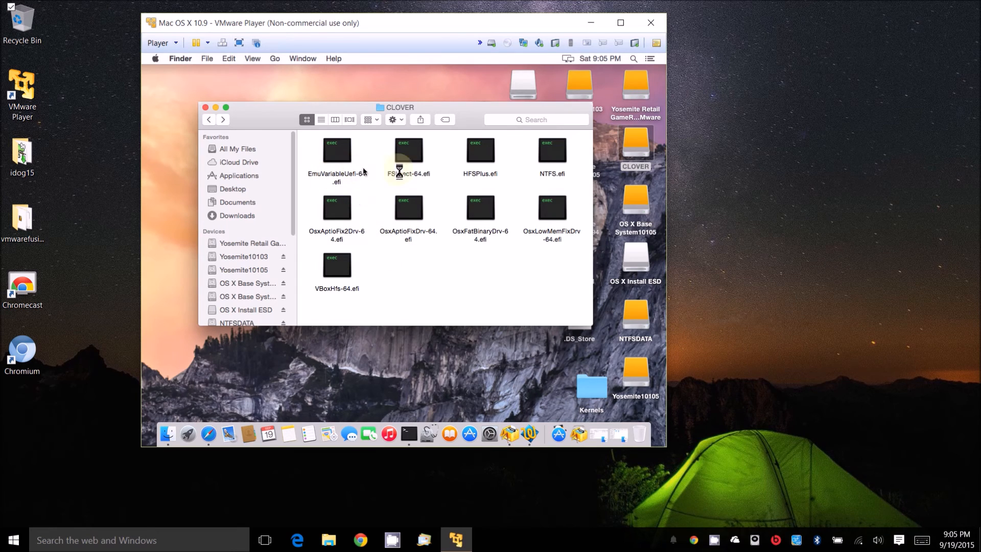
click(344, 275)
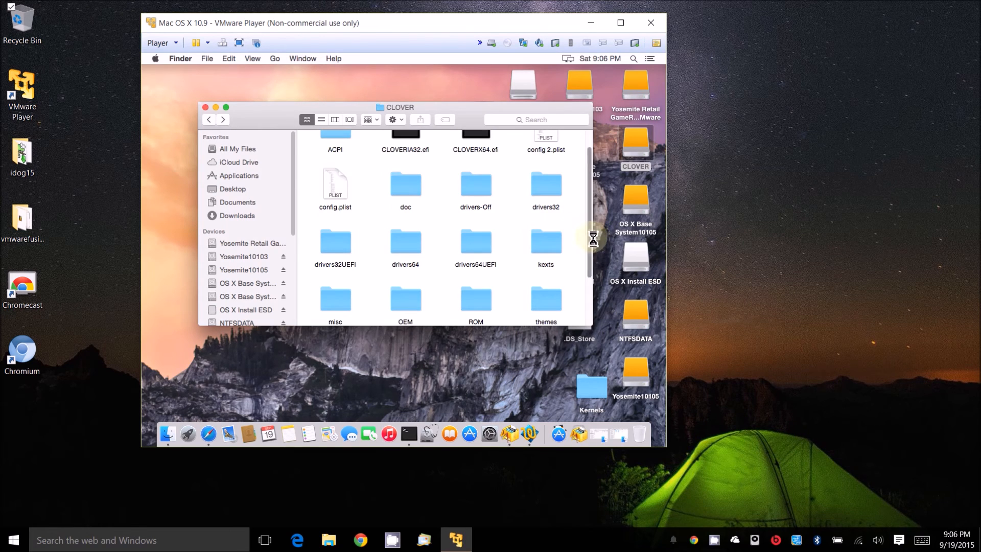
Examine the patched AML files in EFI/CLOVER/ACPI/patched and select DSDT.aml.
scroll(592, 237, up, 2)
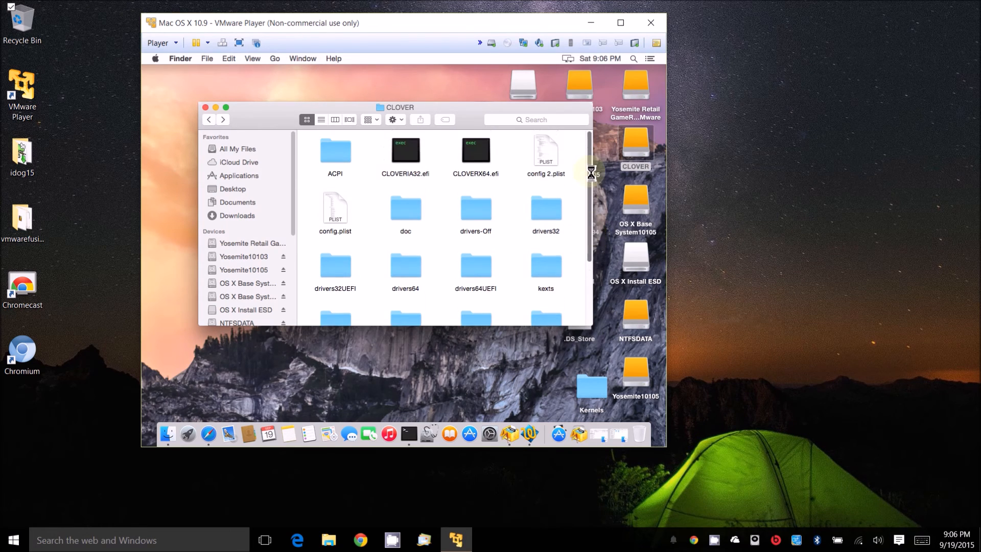
double_click(341, 156)
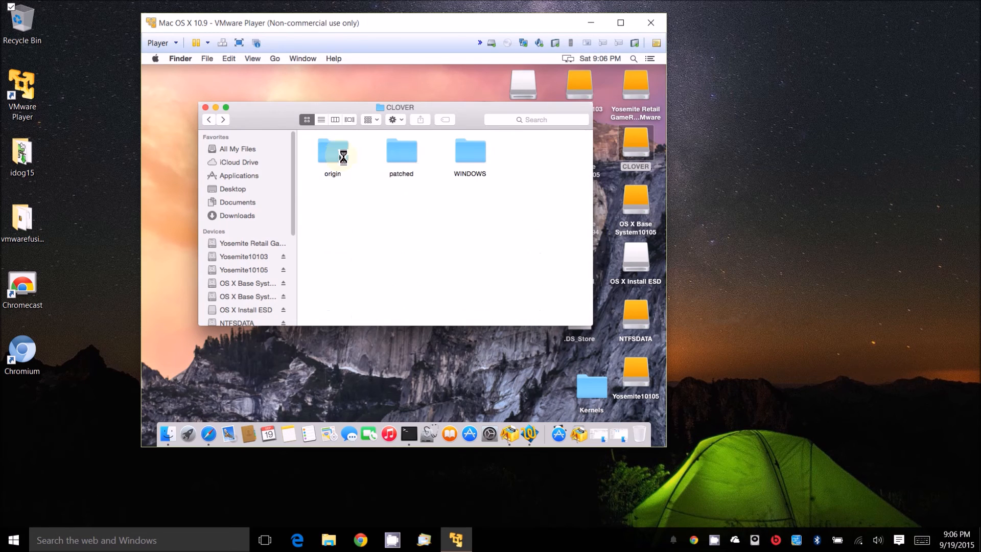
double_click(406, 155)
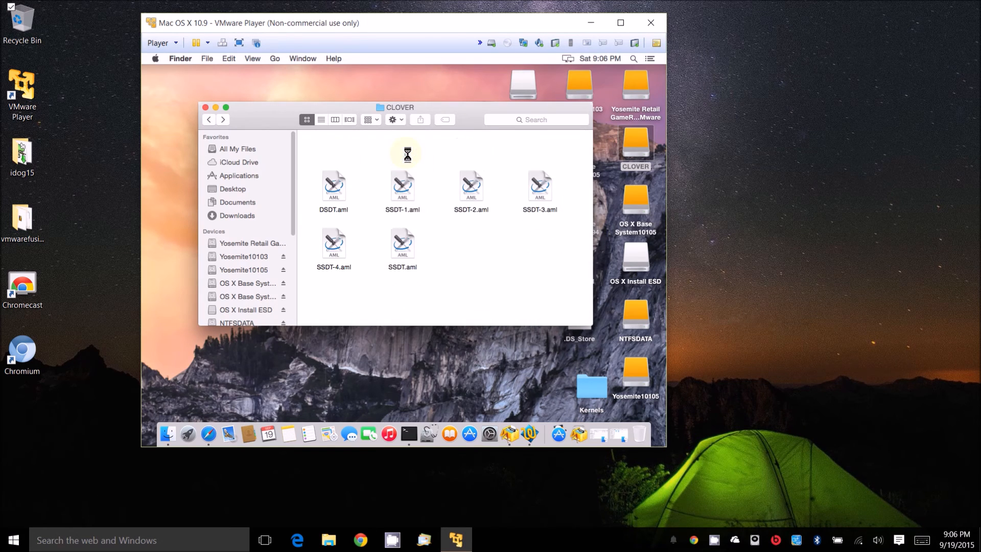
click(332, 211)
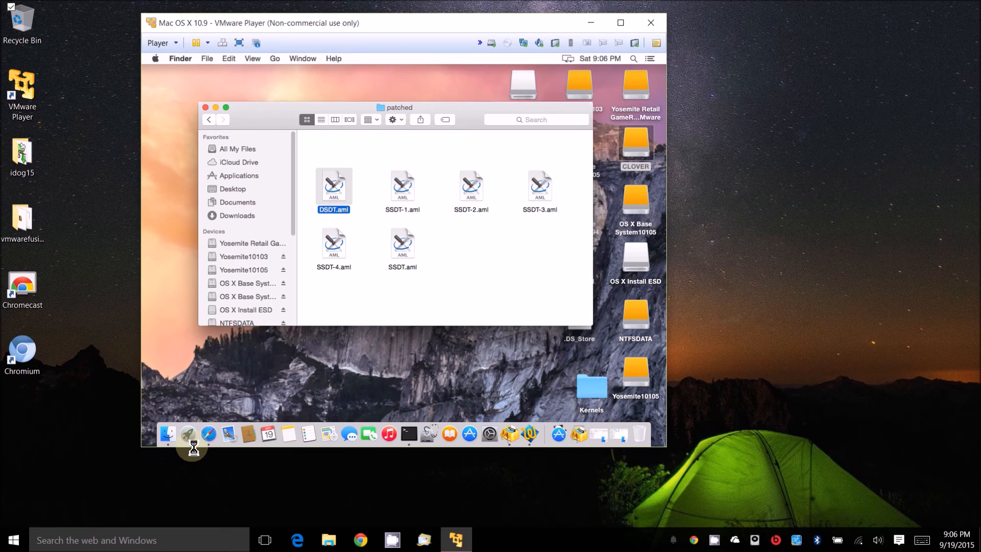
Switch to Safari, view the RWEverything home page at rweverything.com, and quit the browser.
click(209, 434)
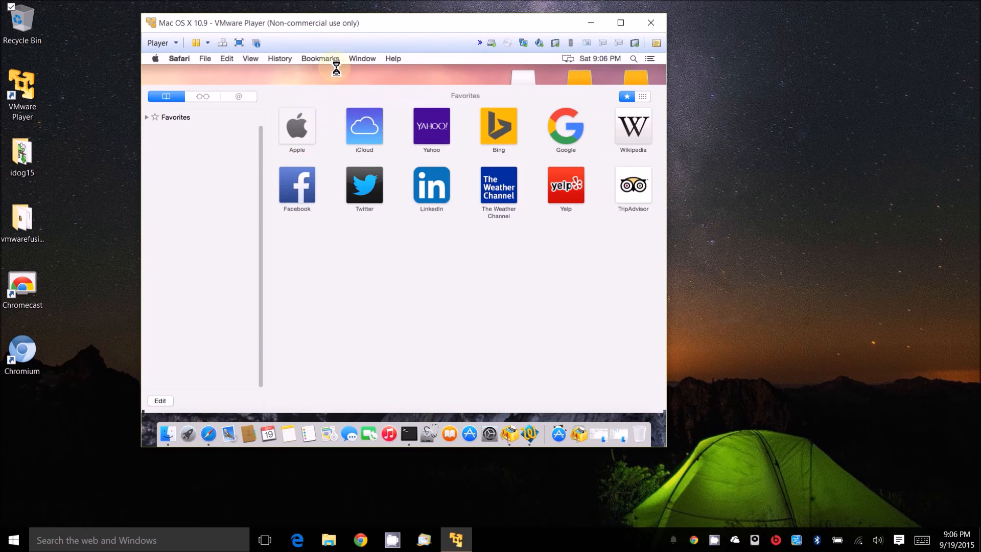
text(rweverything.com)
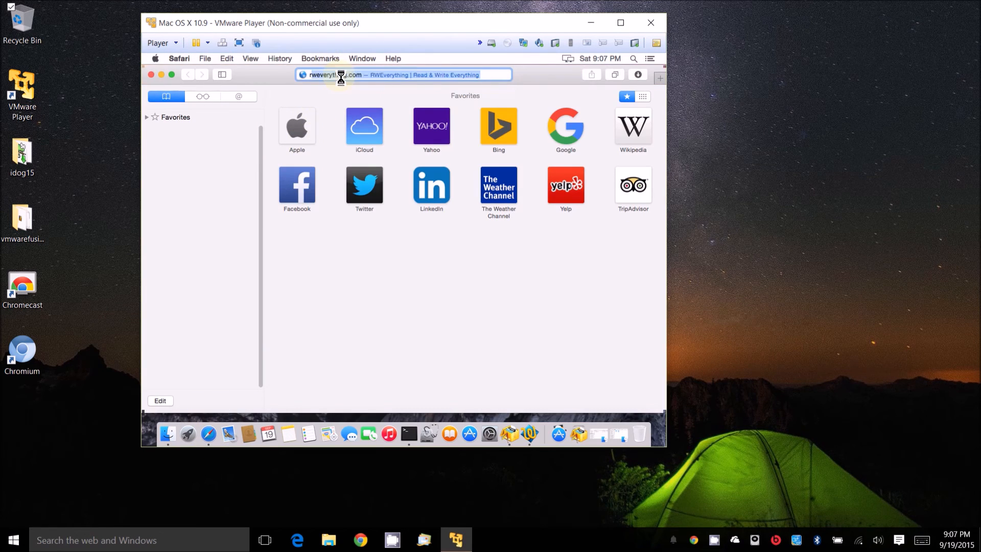
key(Return)
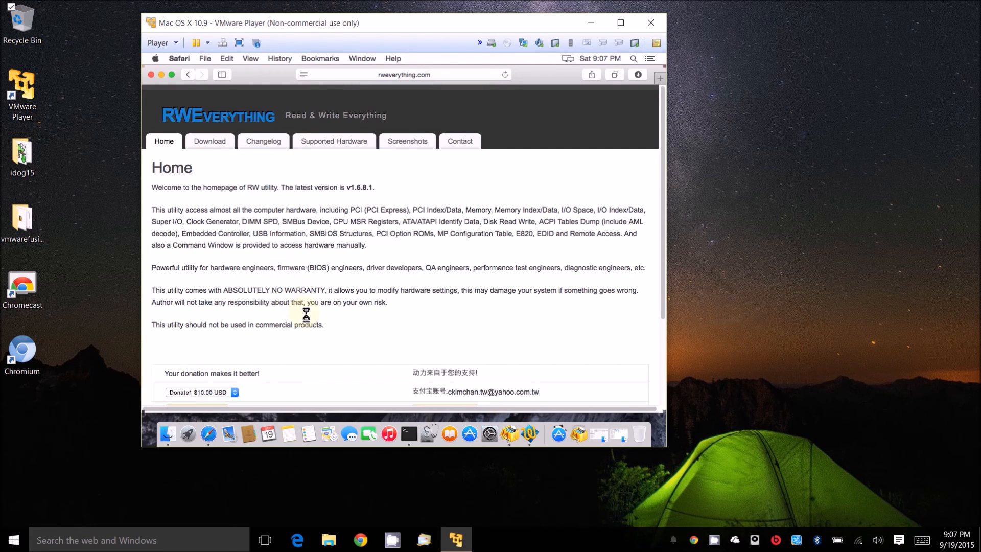
key(super+q)
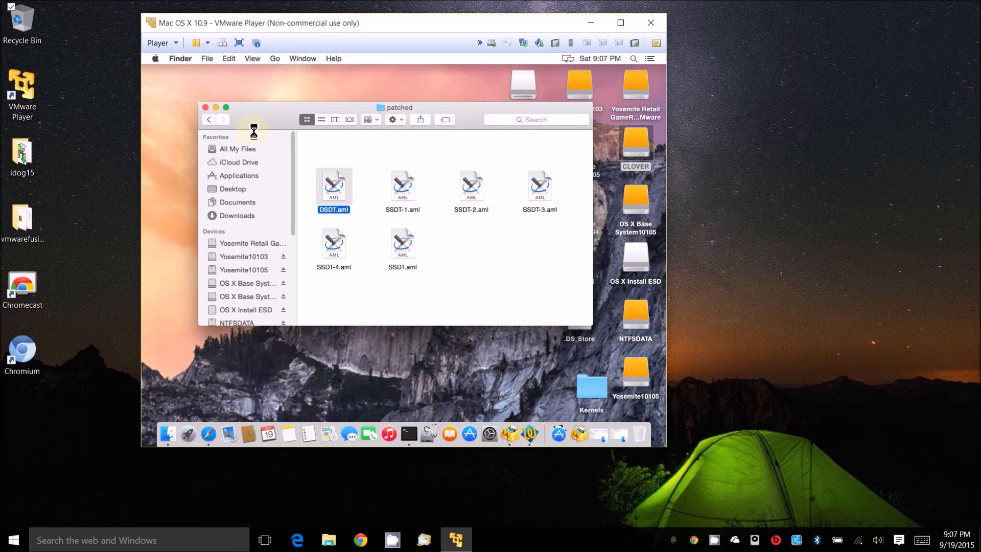
Return from the patched folder to EFI/CLOVER and look into the Yosemite Retail volume on the desktop.
click(209, 121)
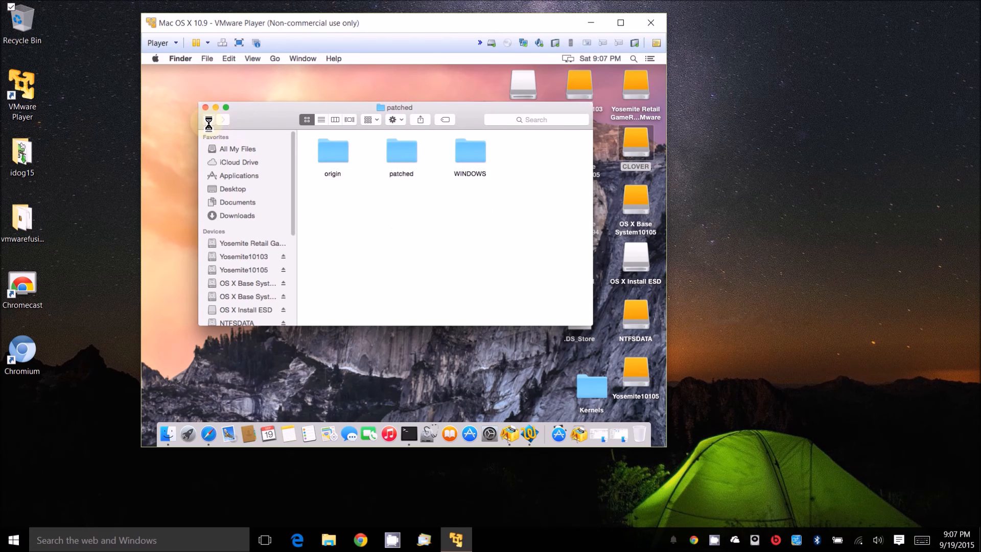
click(208, 123)
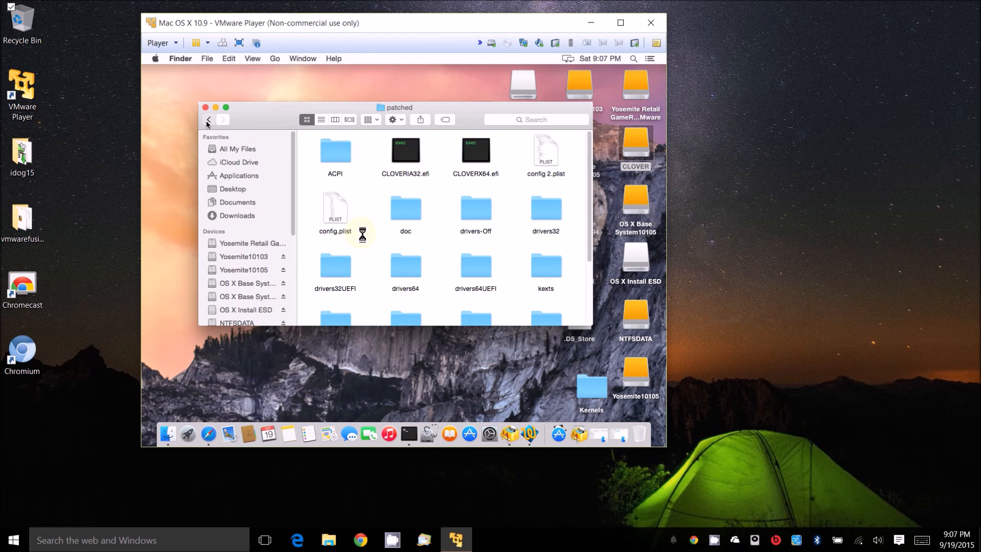
double_click(644, 87)
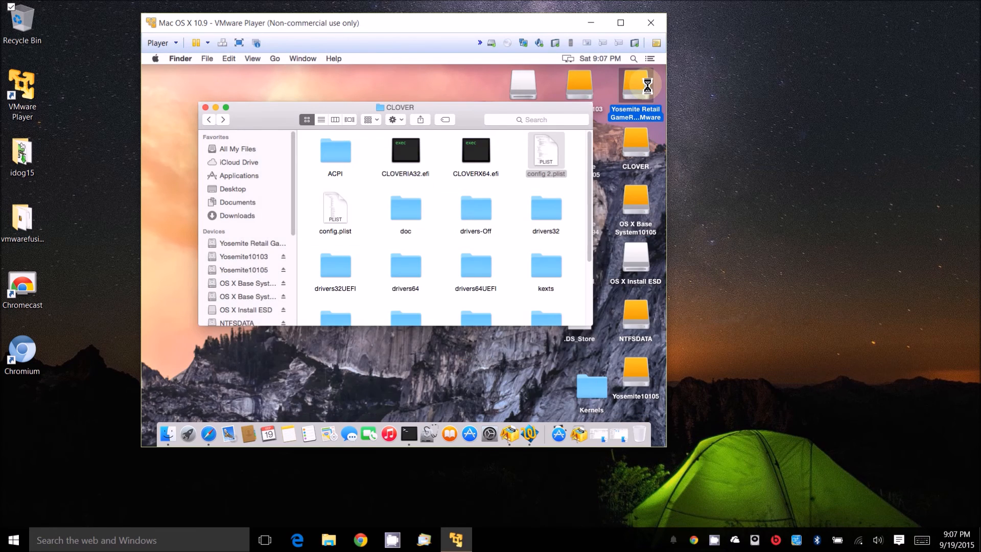
double_click(340, 161)
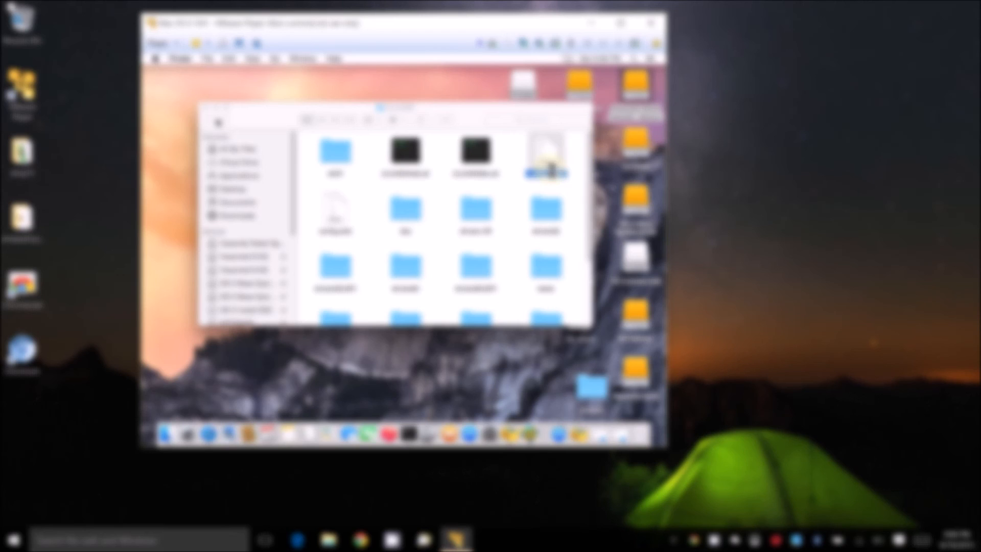
Open config 2.plist from EFI/CLOVER in TextWrangler and examine the opening block plus the Graphics and Boot sections.
click(543, 177)
double_click(547, 175)
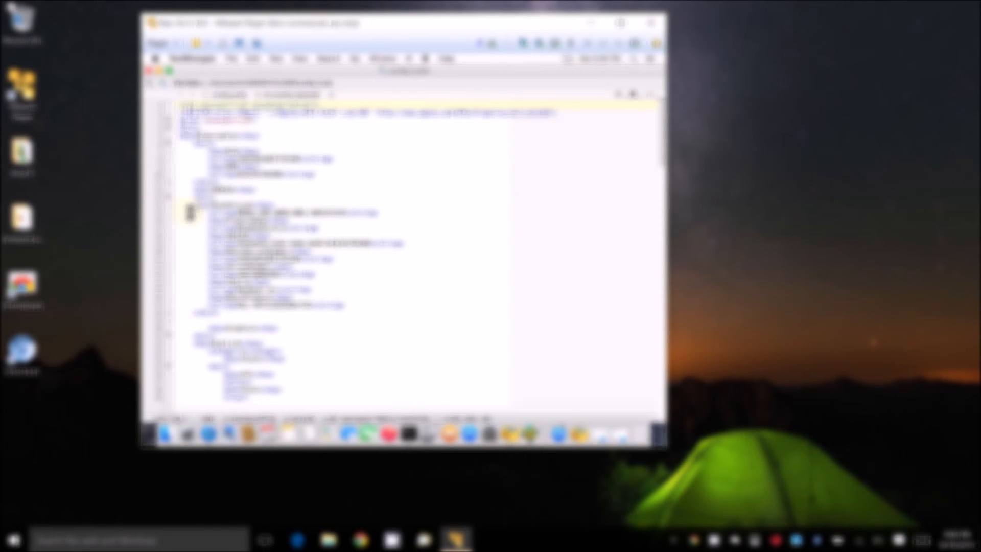
drag(180, 137, 227, 315)
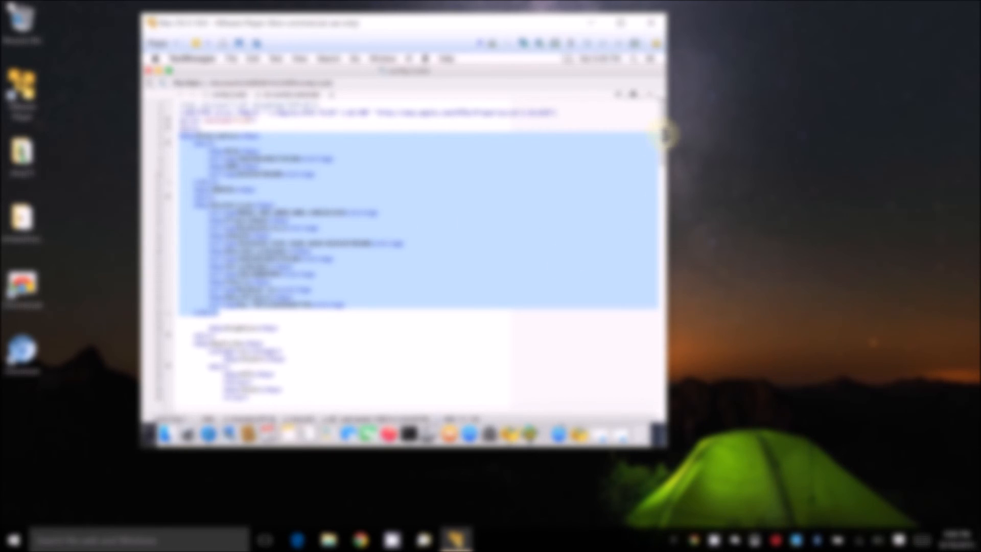
drag(664, 136, 665, 179)
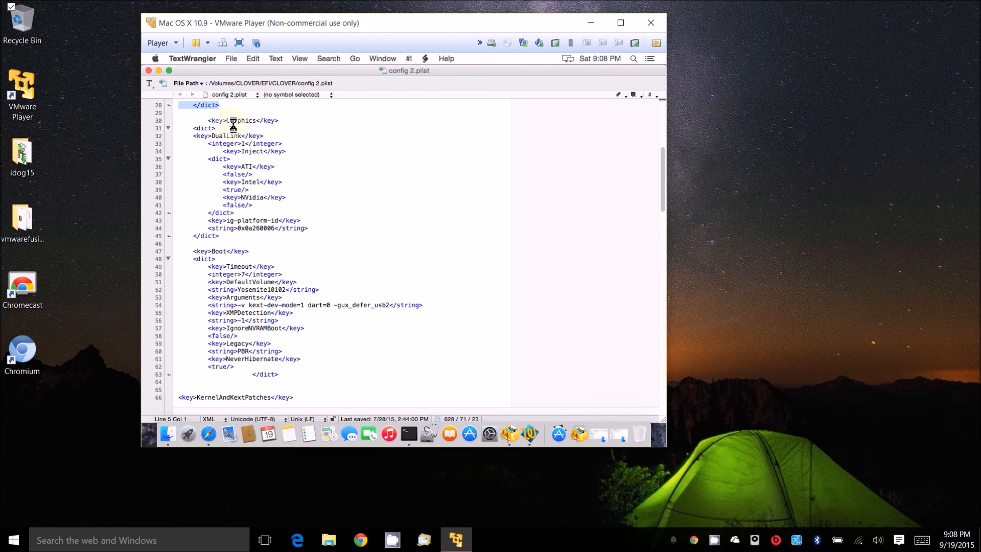
Examine the Intel inject entry, the ig-platform-id value and the kext-dev-mode=1 boot argument in config 2.plist.
drag(215, 183, 268, 192)
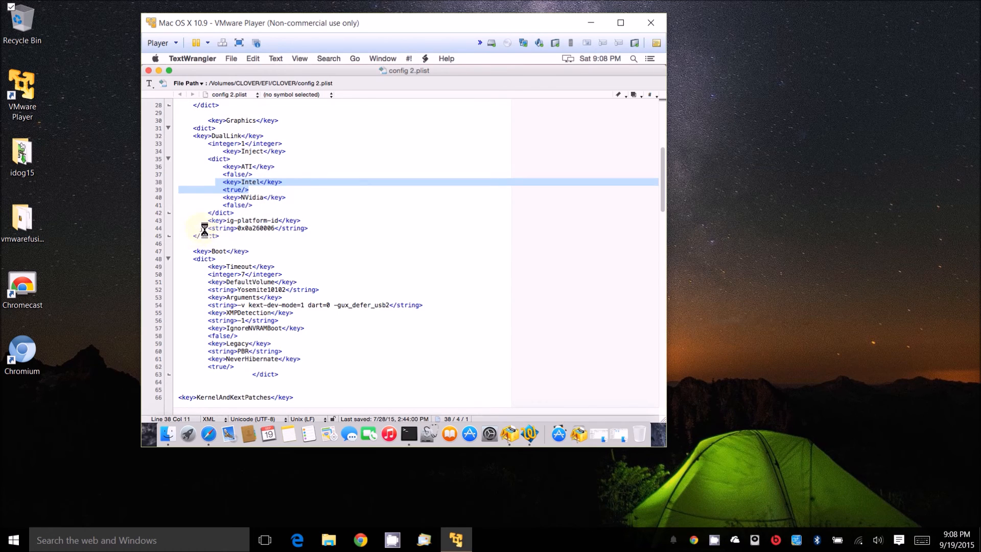
drag(205, 220, 322, 229)
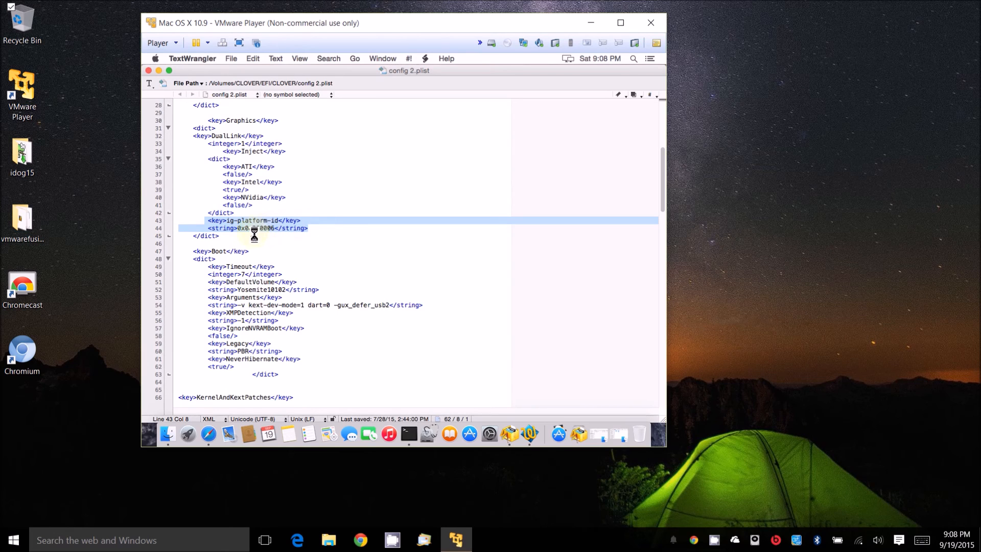
click(240, 228)
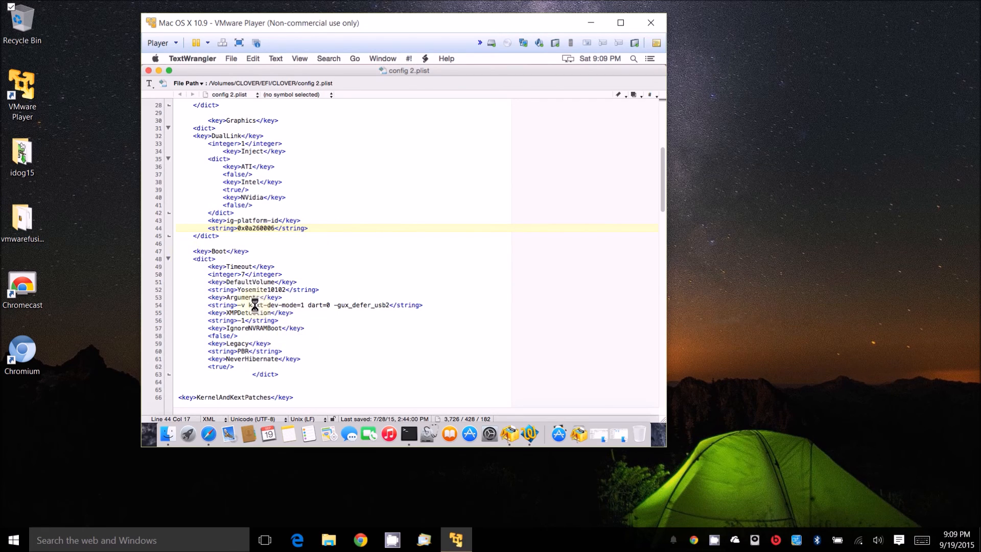
drag(250, 304, 309, 306)
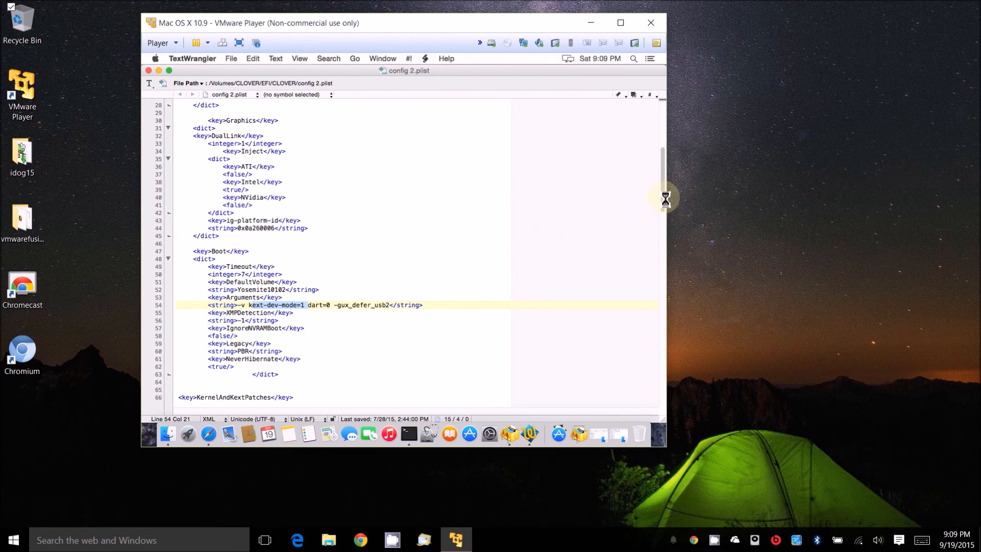
Examine the KernelAndKextPatches section of config 2.plist through the KernelLapic entry, and close the file.
drag(664, 198, 667, 243)
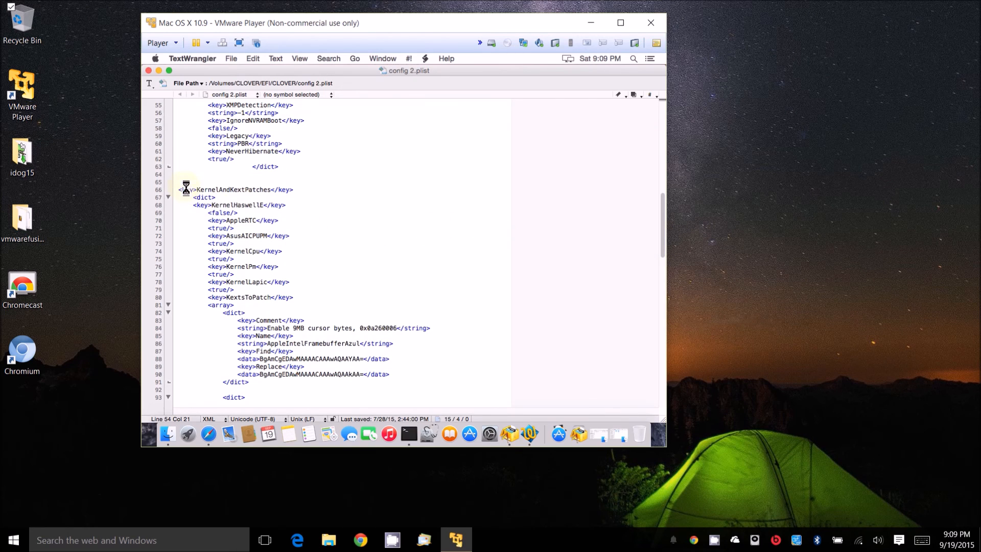
drag(179, 188, 266, 291)
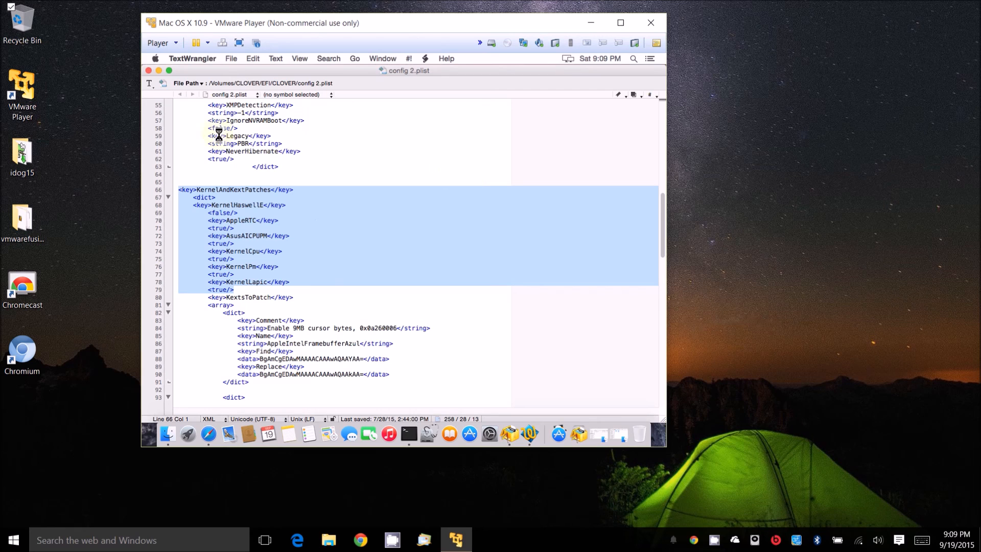
click(150, 70)
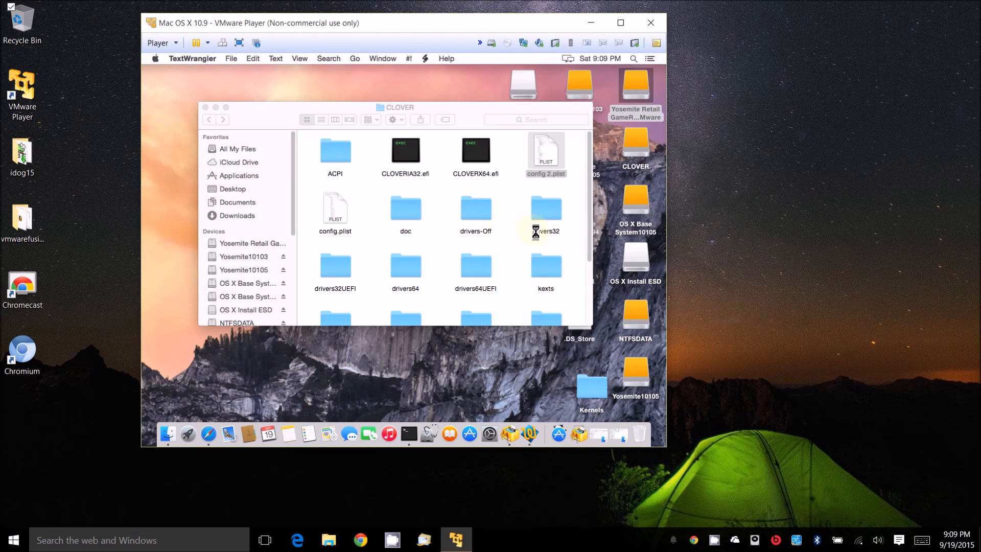
Look into the ACPI folder and the kexts/10.10 folder inside EFI/CLOVER, and return to EFI/CLOVER.
click(327, 155)
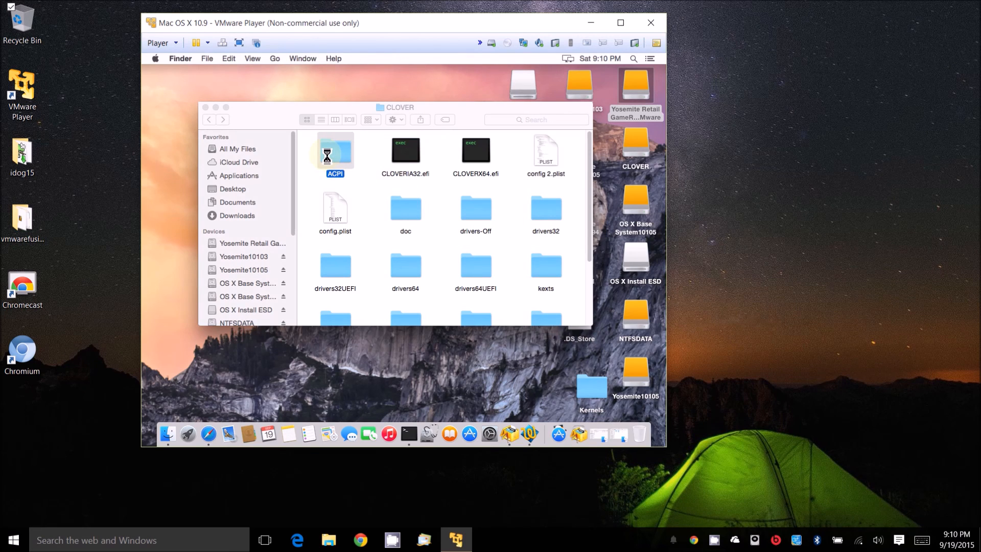
double_click(327, 156)
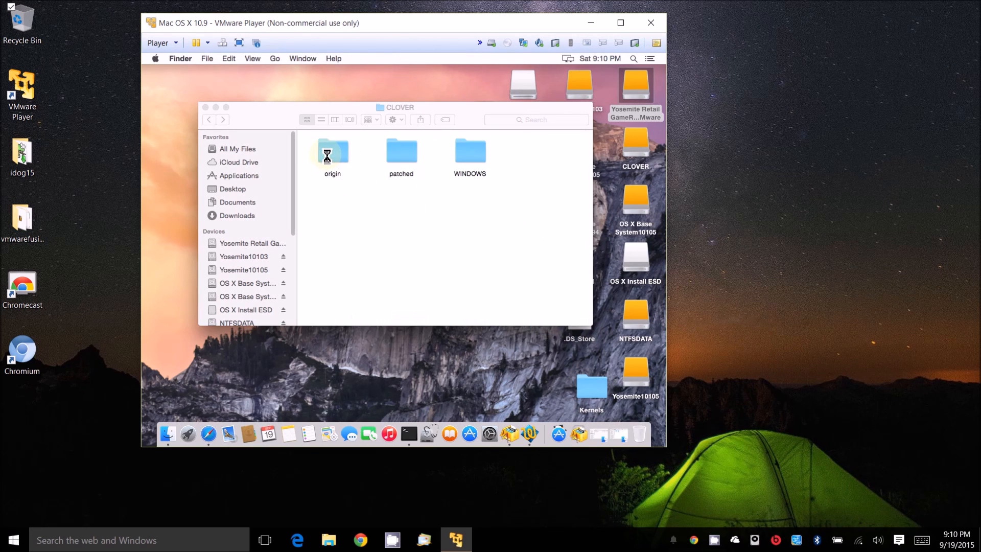
click(209, 119)
double_click(546, 278)
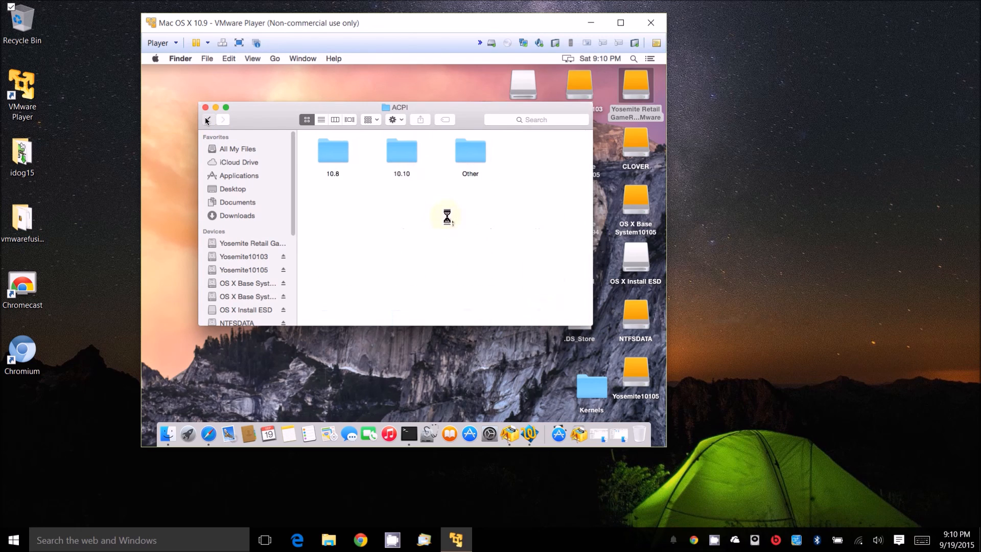
double_click(401, 150)
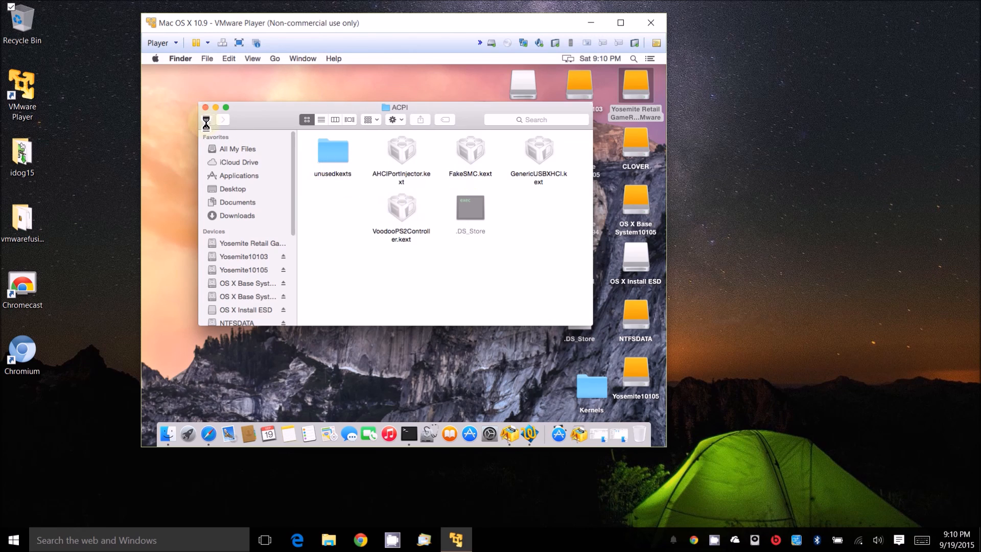
click(206, 122)
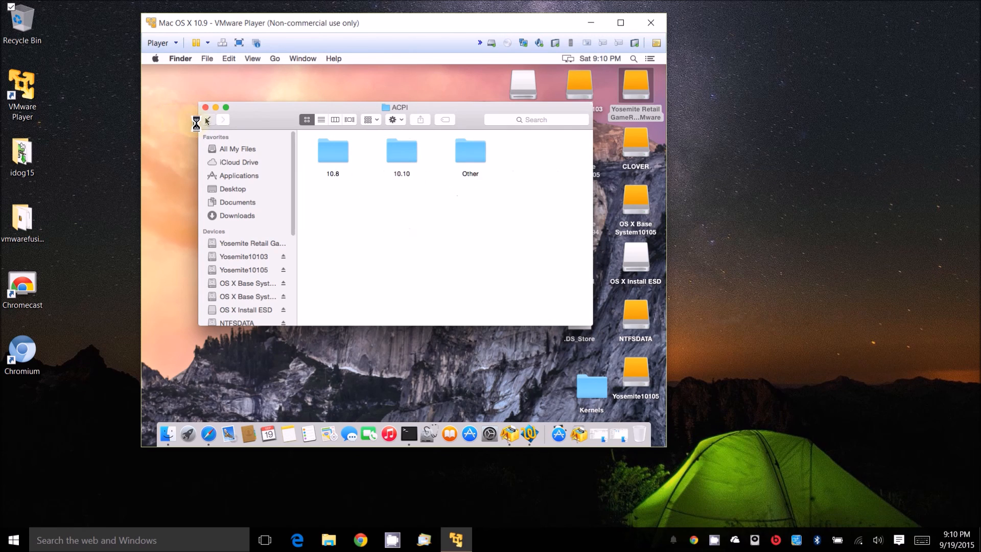
click(207, 120)
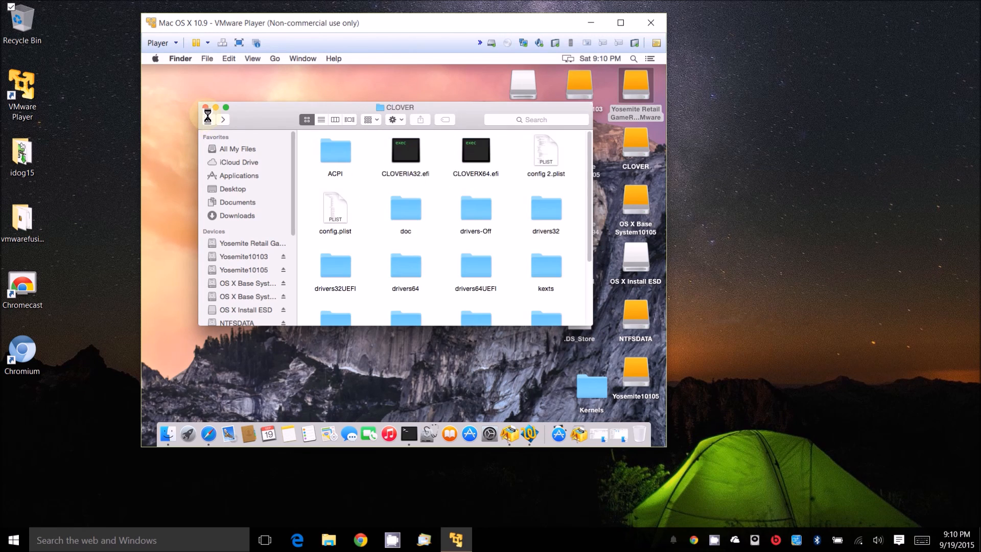
Review the drivers in drivers64UEFI and close the CLOVER window, leaving the Yosemite Retail volume selected on the desktop.
double_click(485, 274)
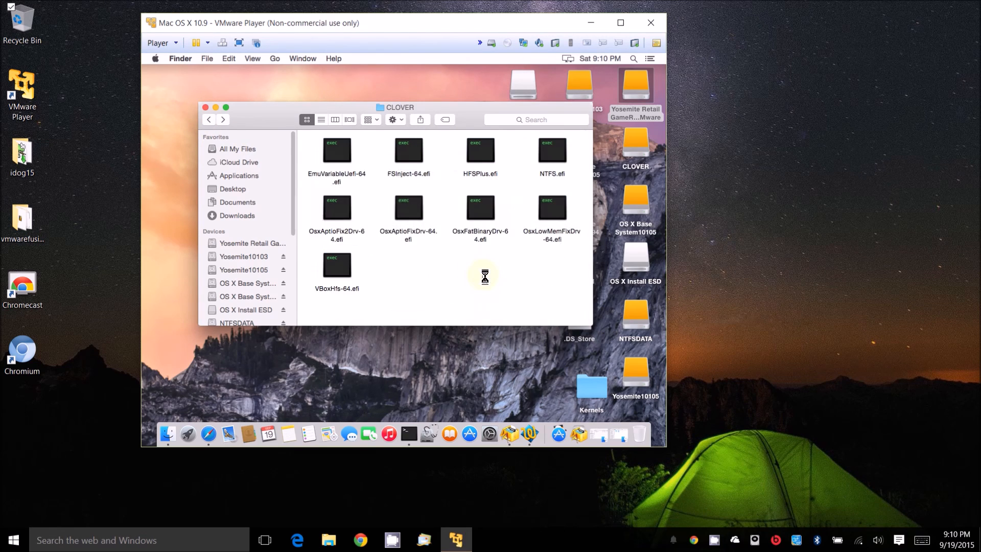
click(207, 119)
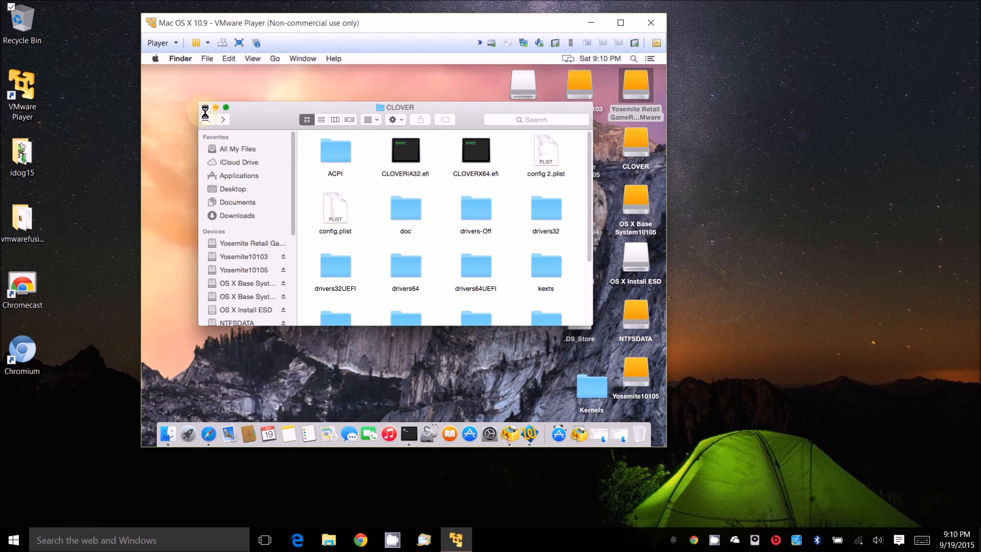
click(204, 107)
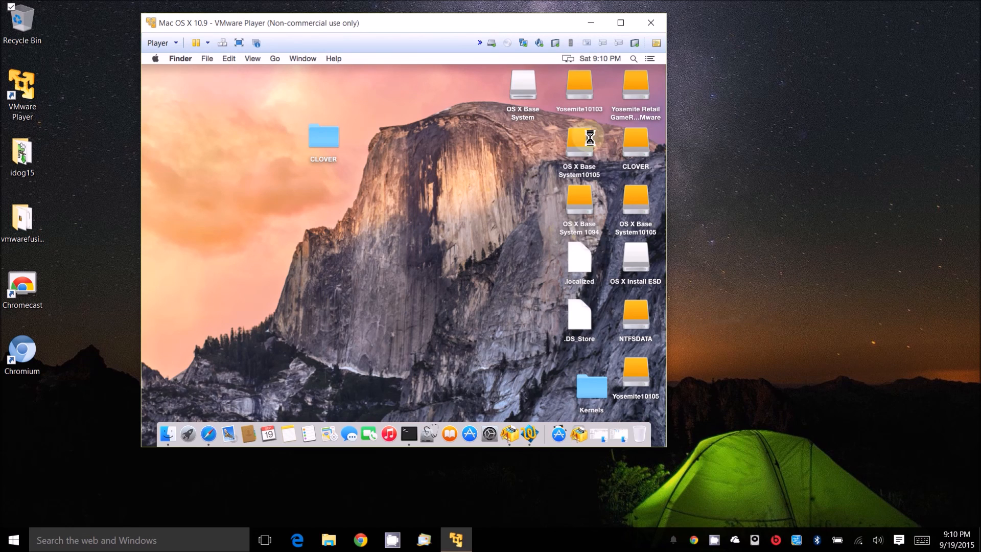
click(645, 117)
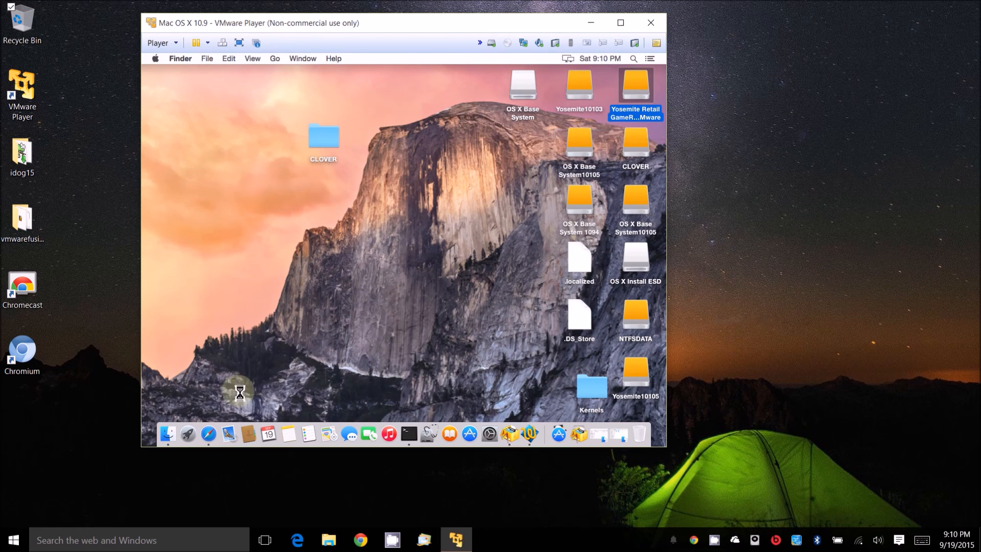
Switch to Safari and enter "vmware work" as the search text, going through the suggestions for VMware Workstation.
click(208, 433)
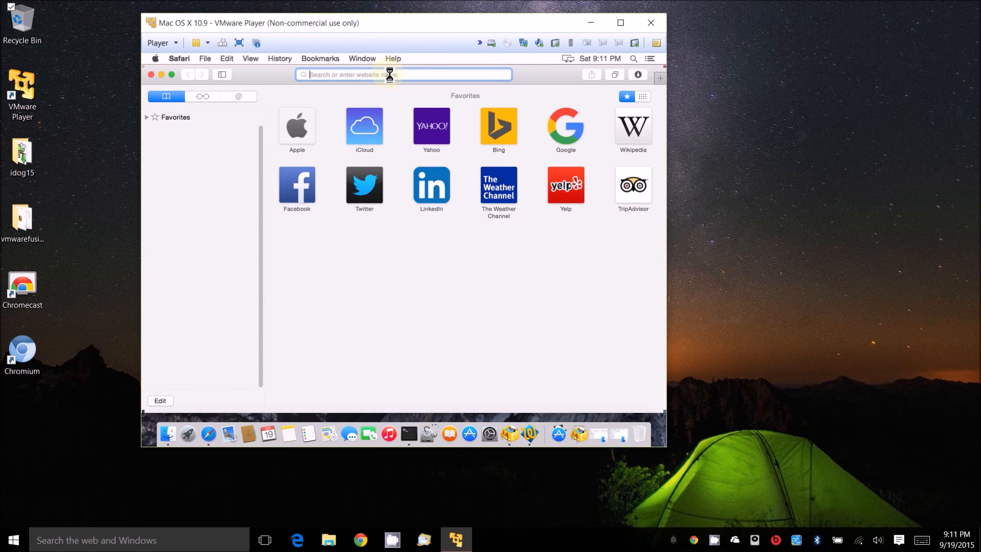
text(vm)
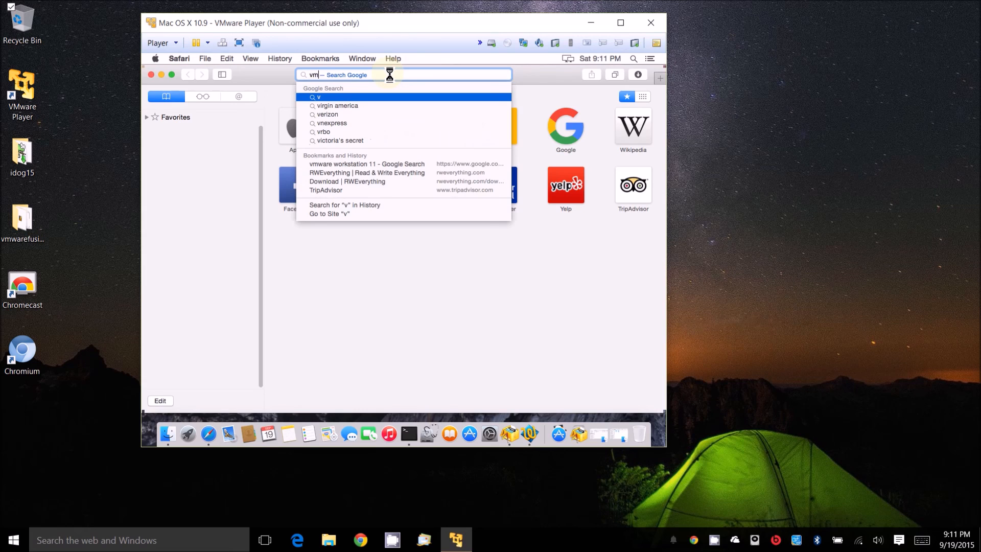
text(ware)
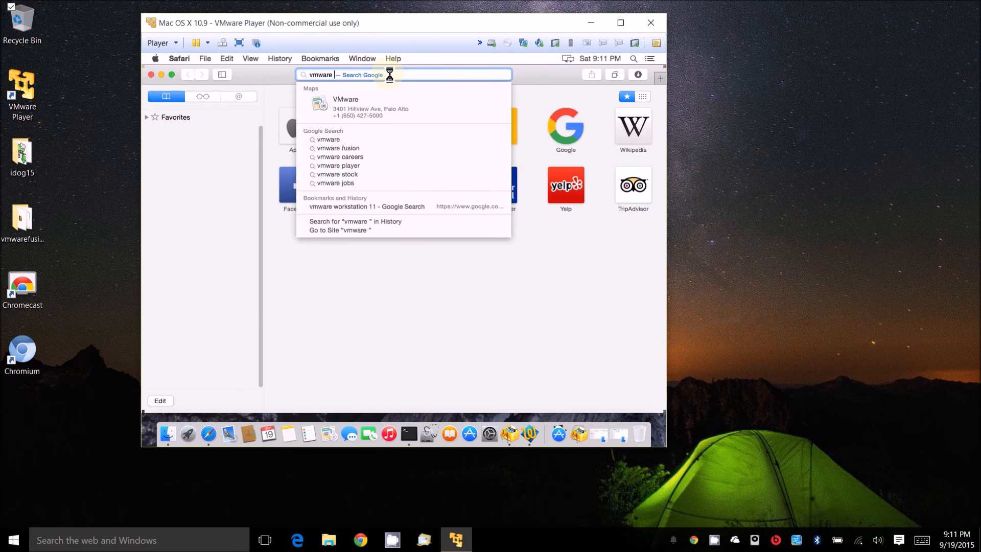
text( work)
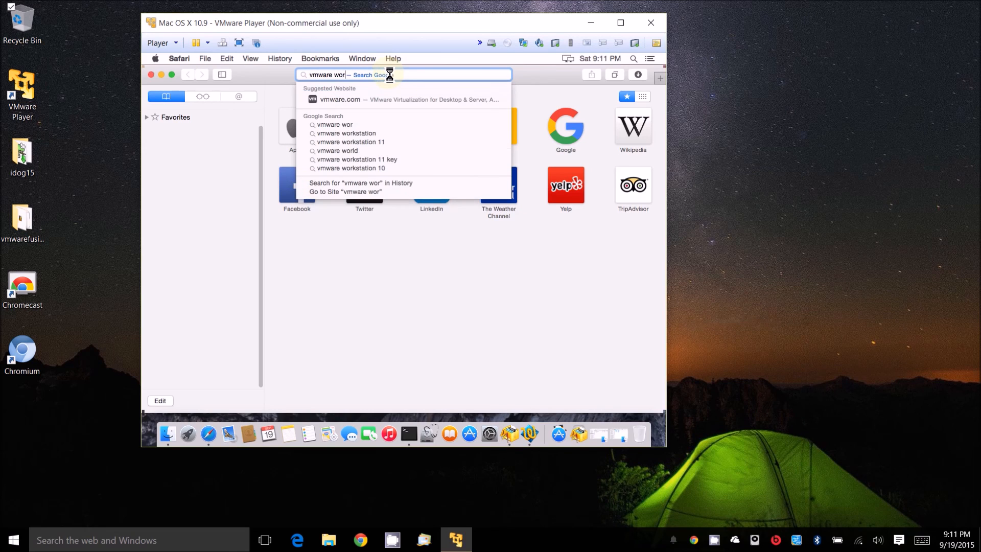
key(Down)
key(Down)
key(Down)
key(Down)
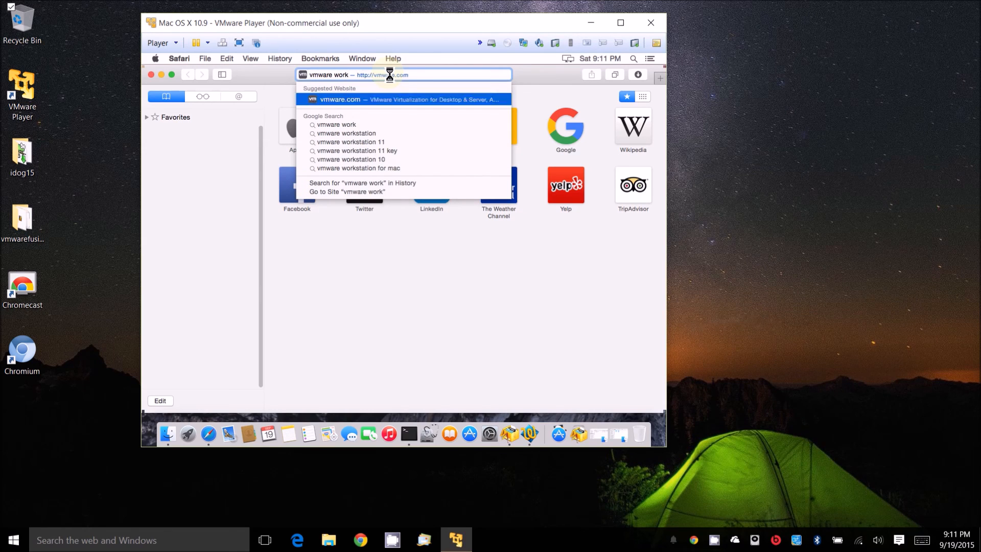